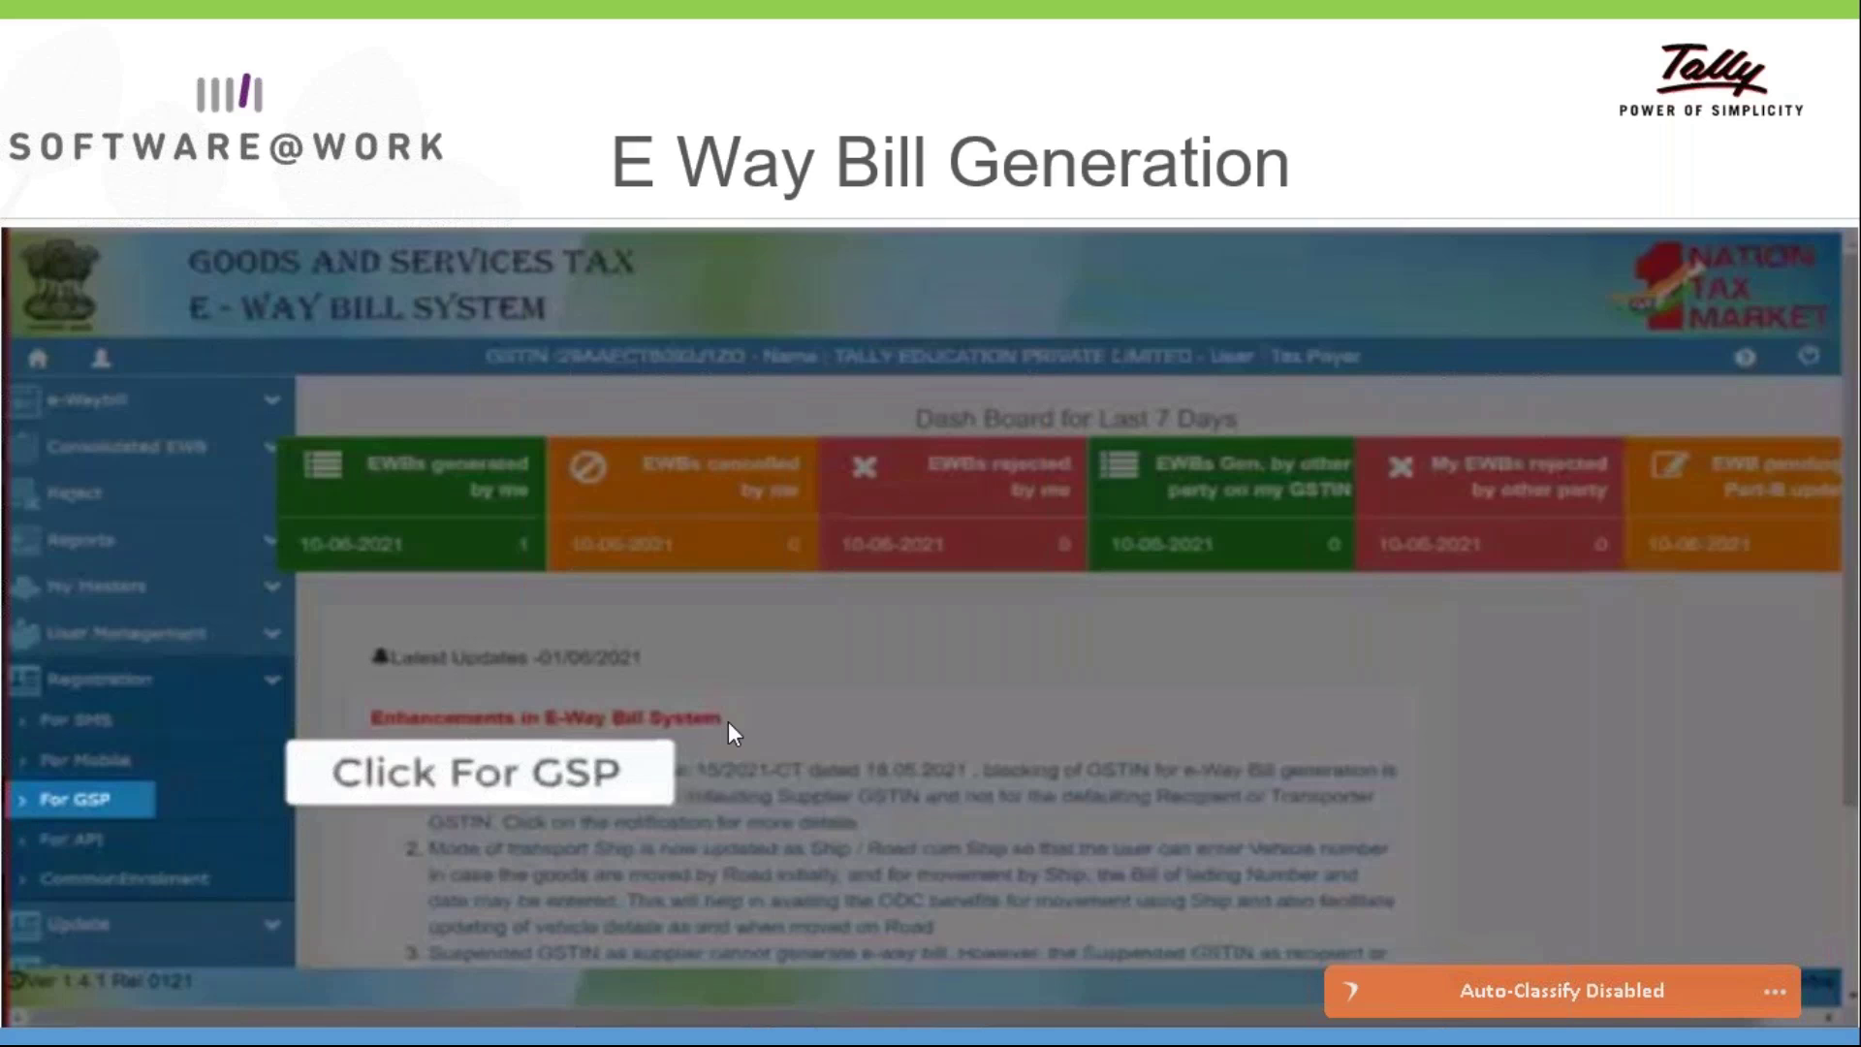
{"action": "left_click", "coordinate": [541, 734]}
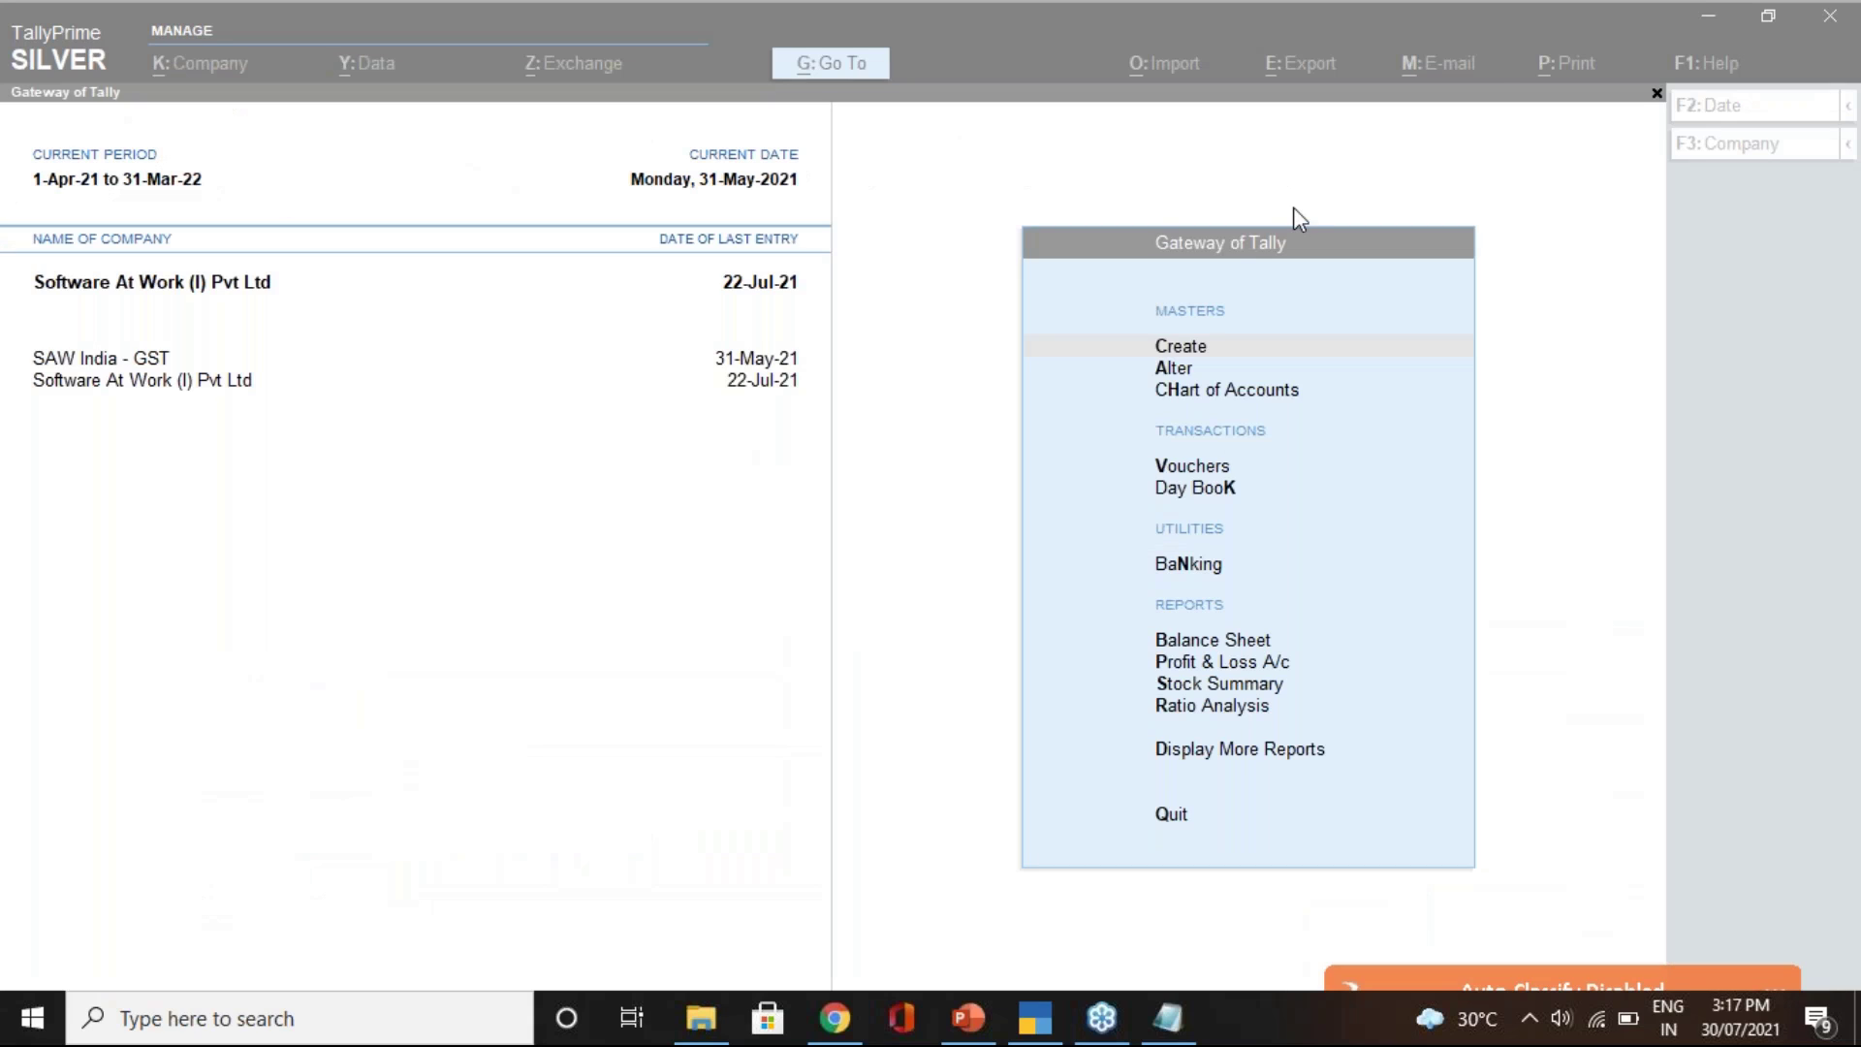
- Check the installed release and its update status on the Product Update screen, and return to the Gateway of Tally
{"action": "left_click", "coordinate": [1457, 89]}
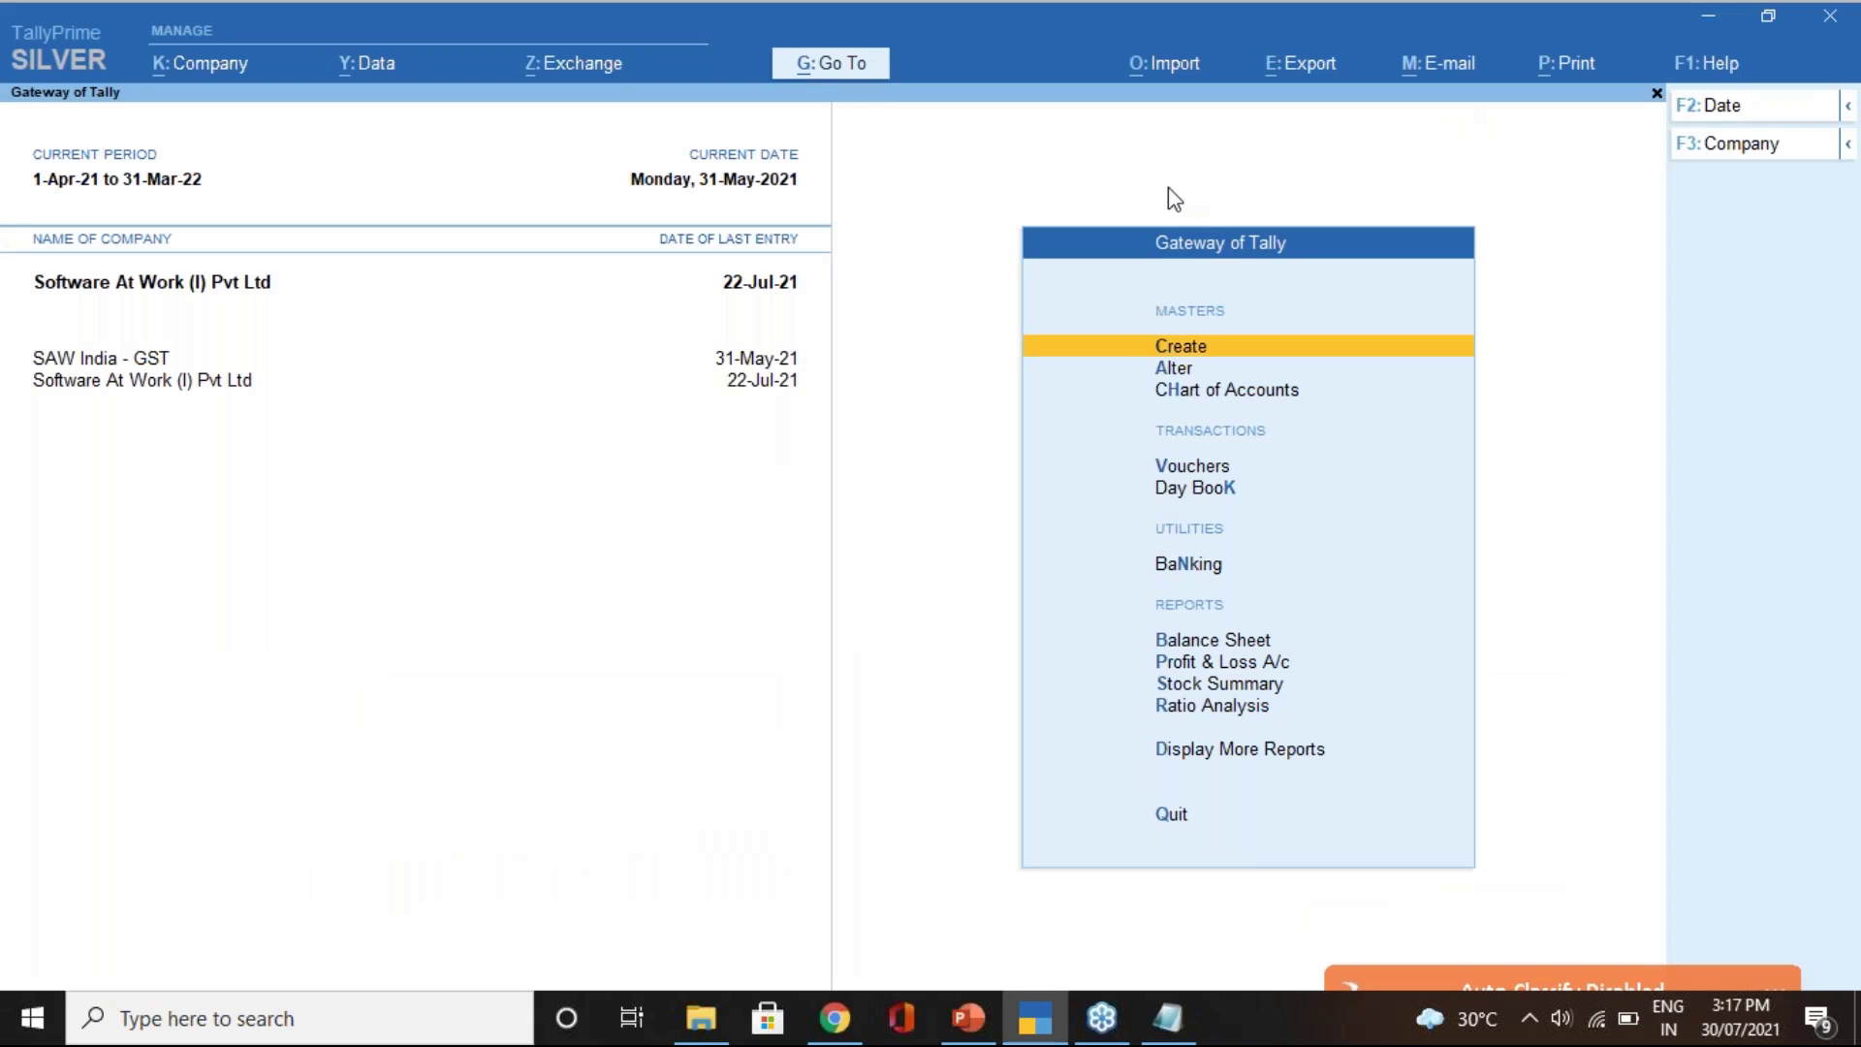
{"action": "left_click", "coordinate": [1714, 66]}
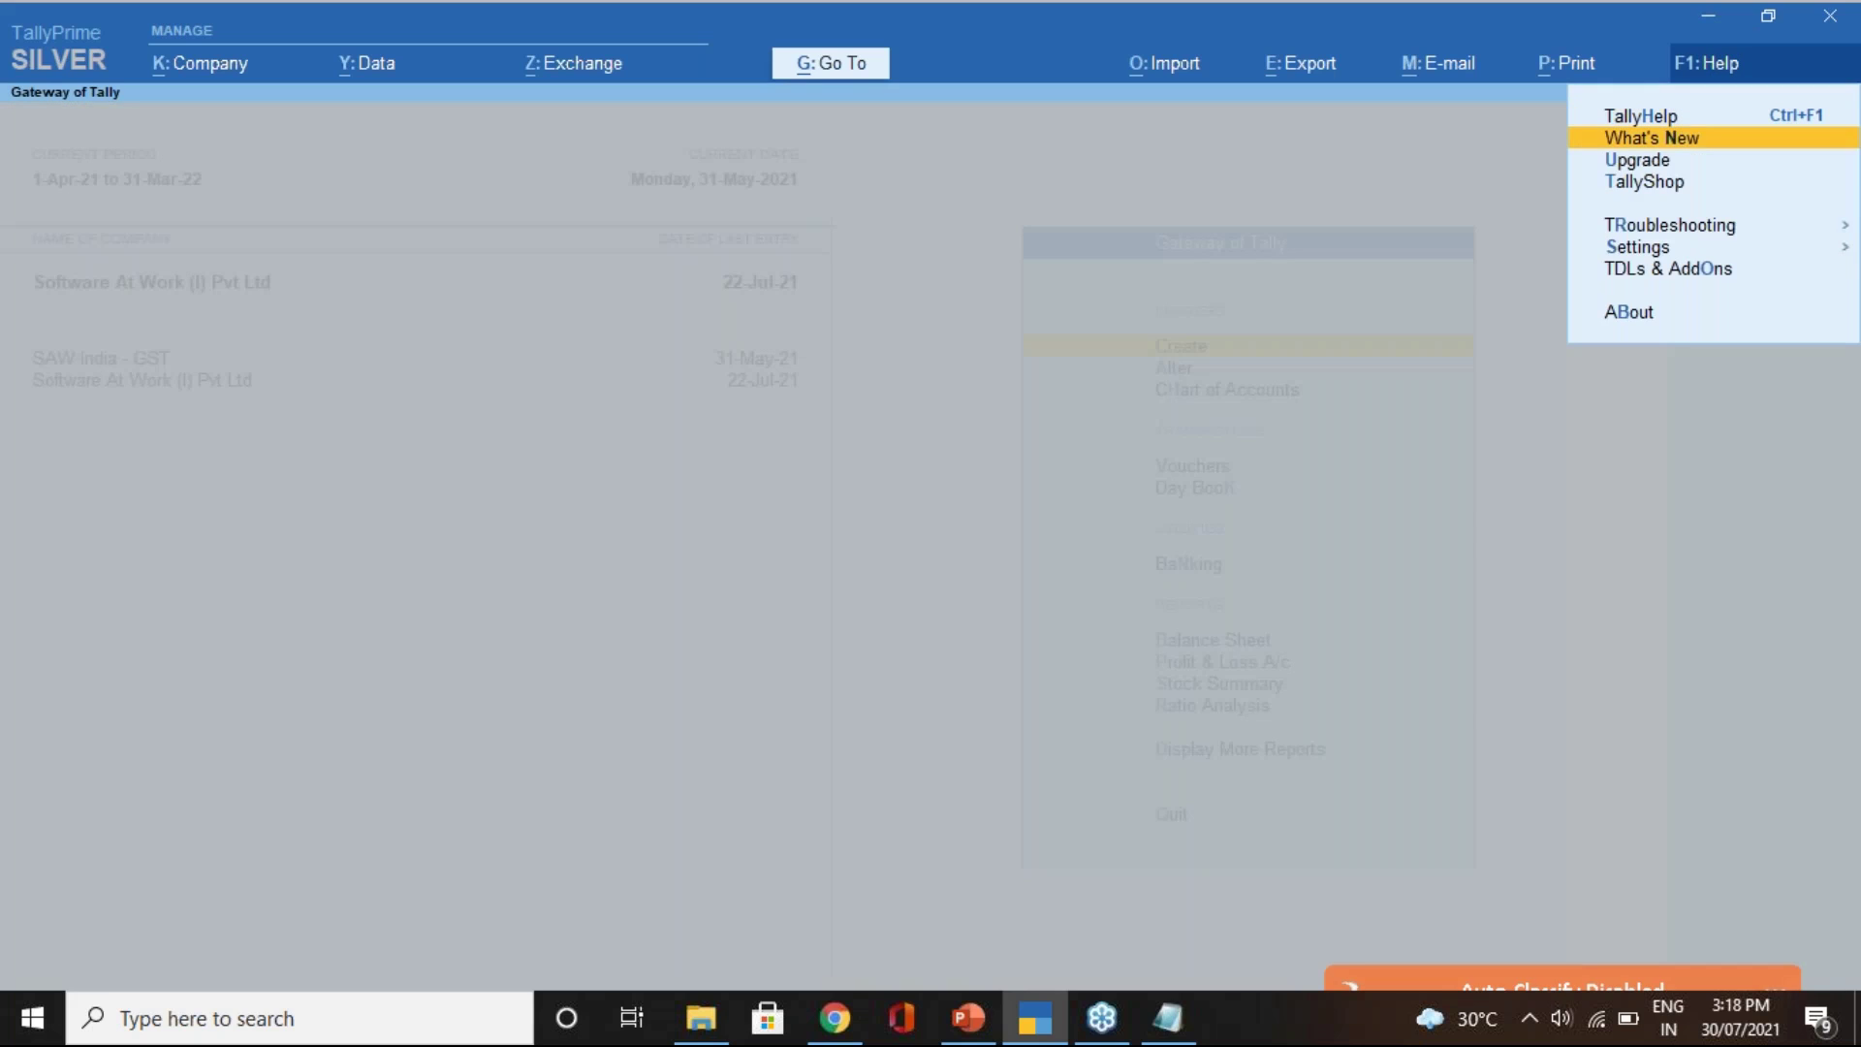
{"action": "key", "text": "Down"}
{"action": "key", "text": "Return"}
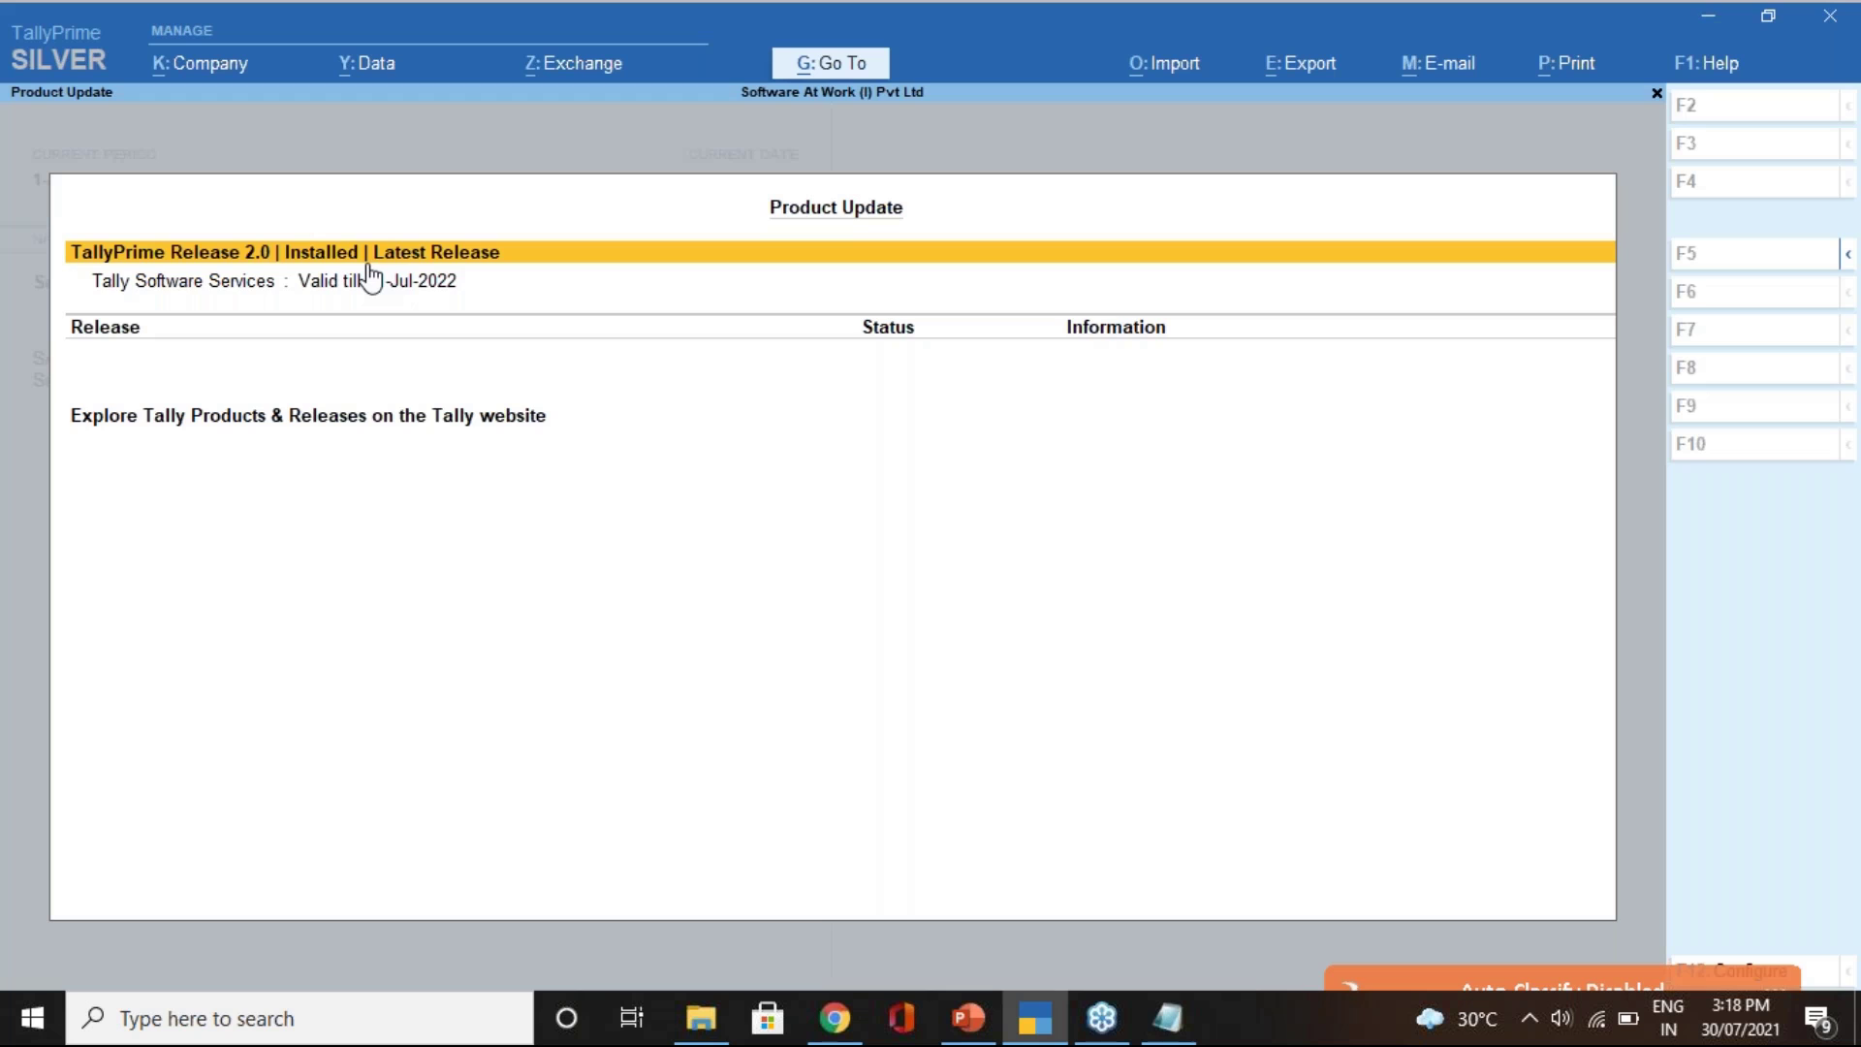
{"action": "key", "text": "Escape"}
{"action": "key", "text": "Escape"}
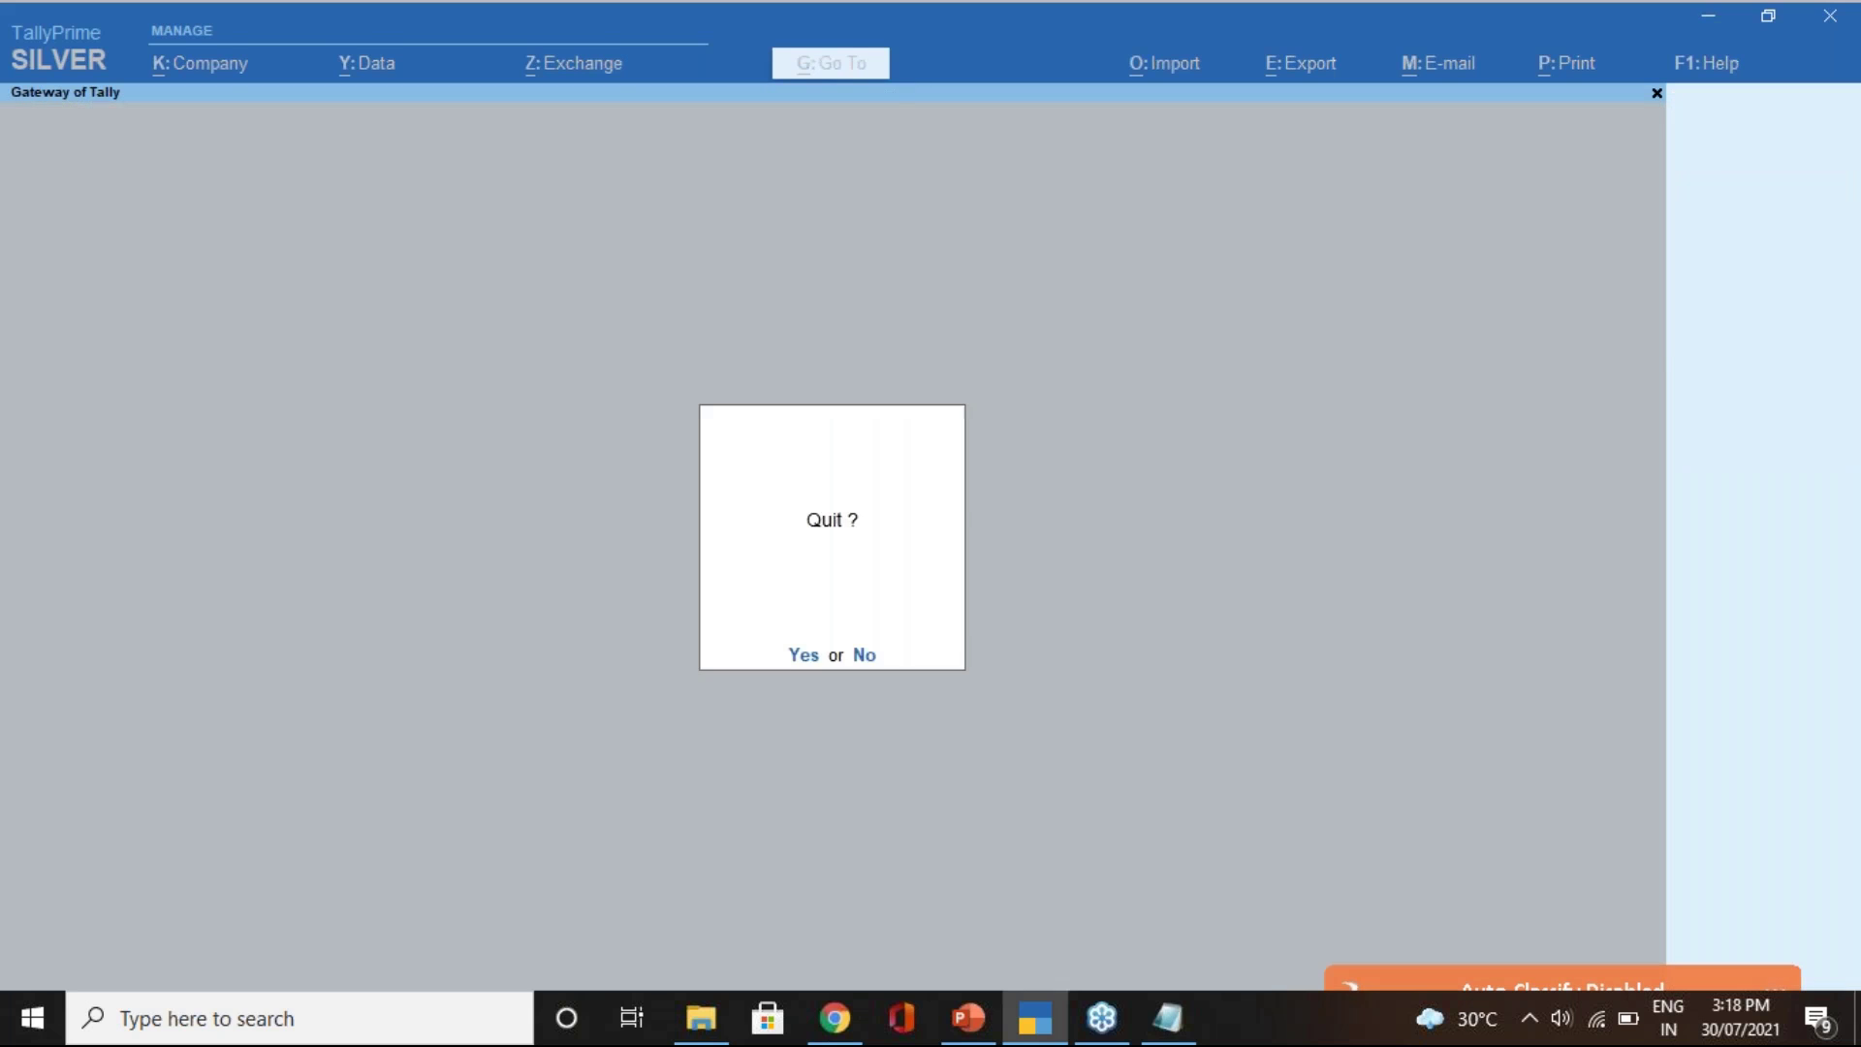
{"action": "key", "text": "Escape"}
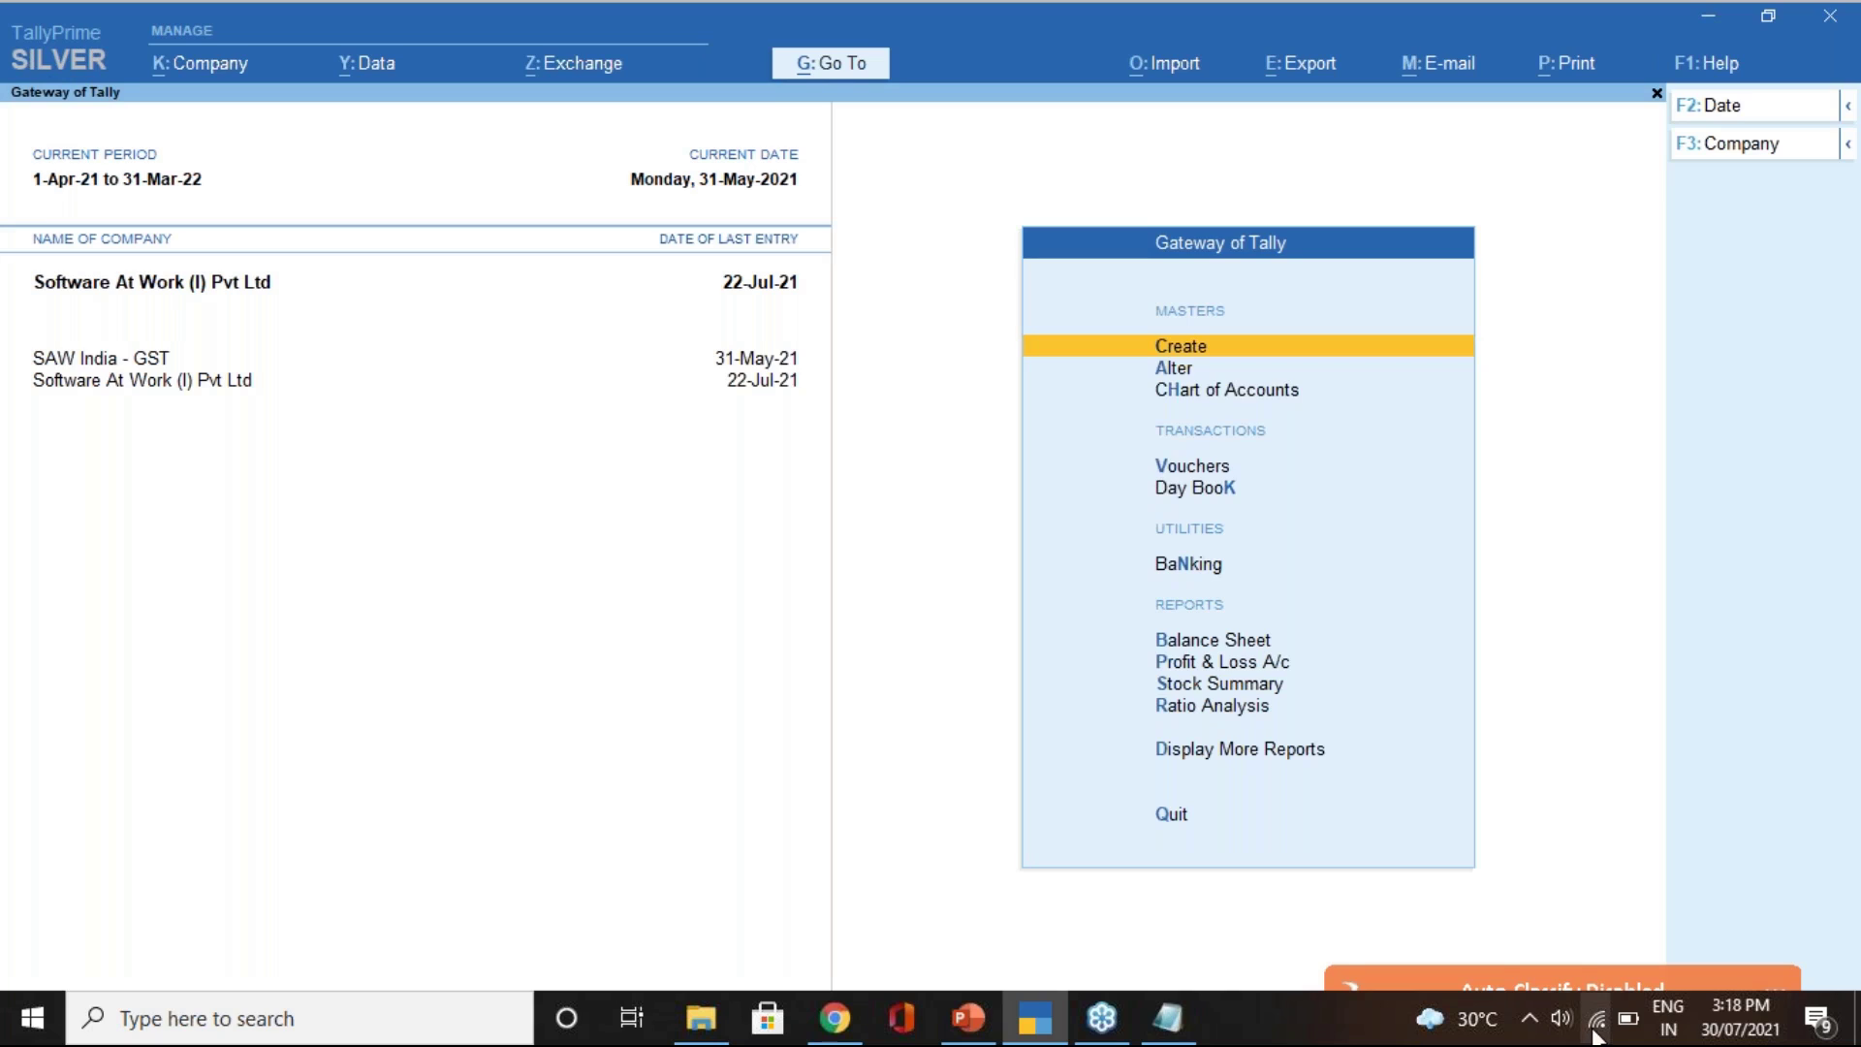
- Open the GST details from the company features of Software At Work (I) Pvt Ltd
{"action": "mouse_move", "coordinate": [1595, 1035]}
{"action": "left_click", "coordinate": [199, 63]}
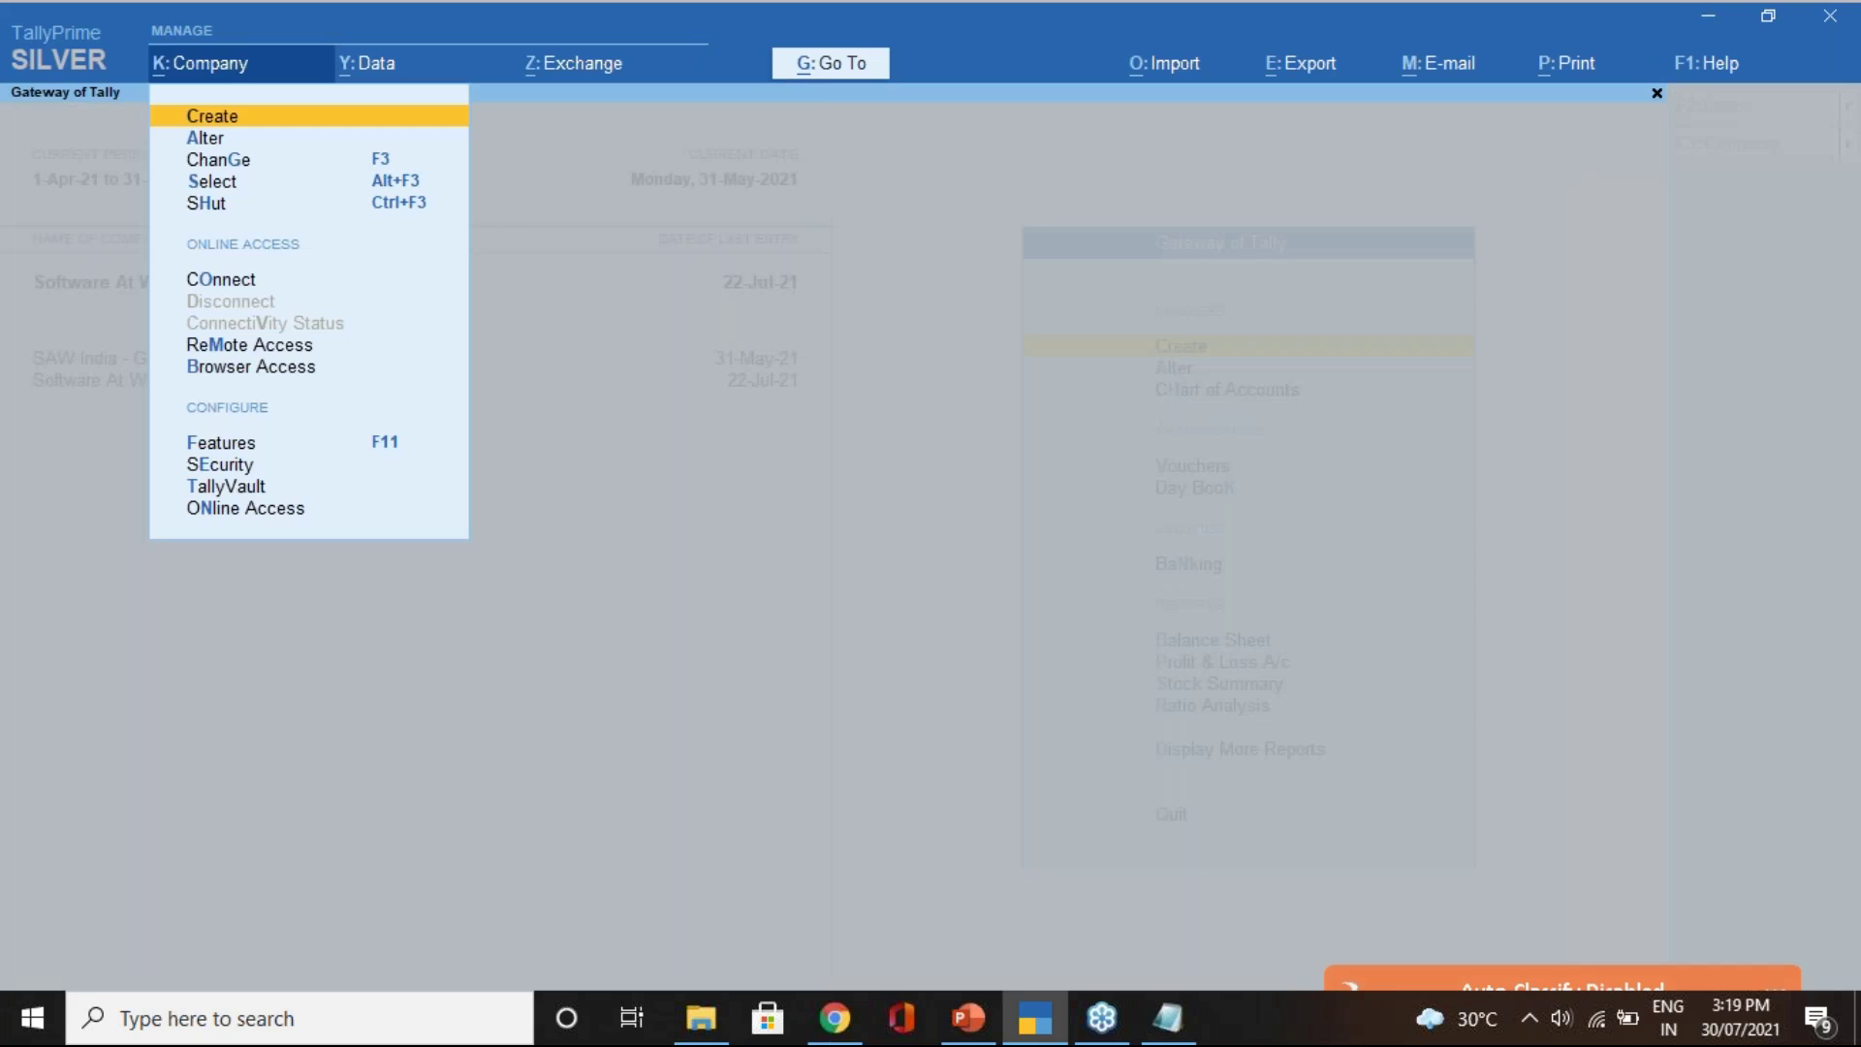
{"action": "left_click", "coordinate": [254, 443]}
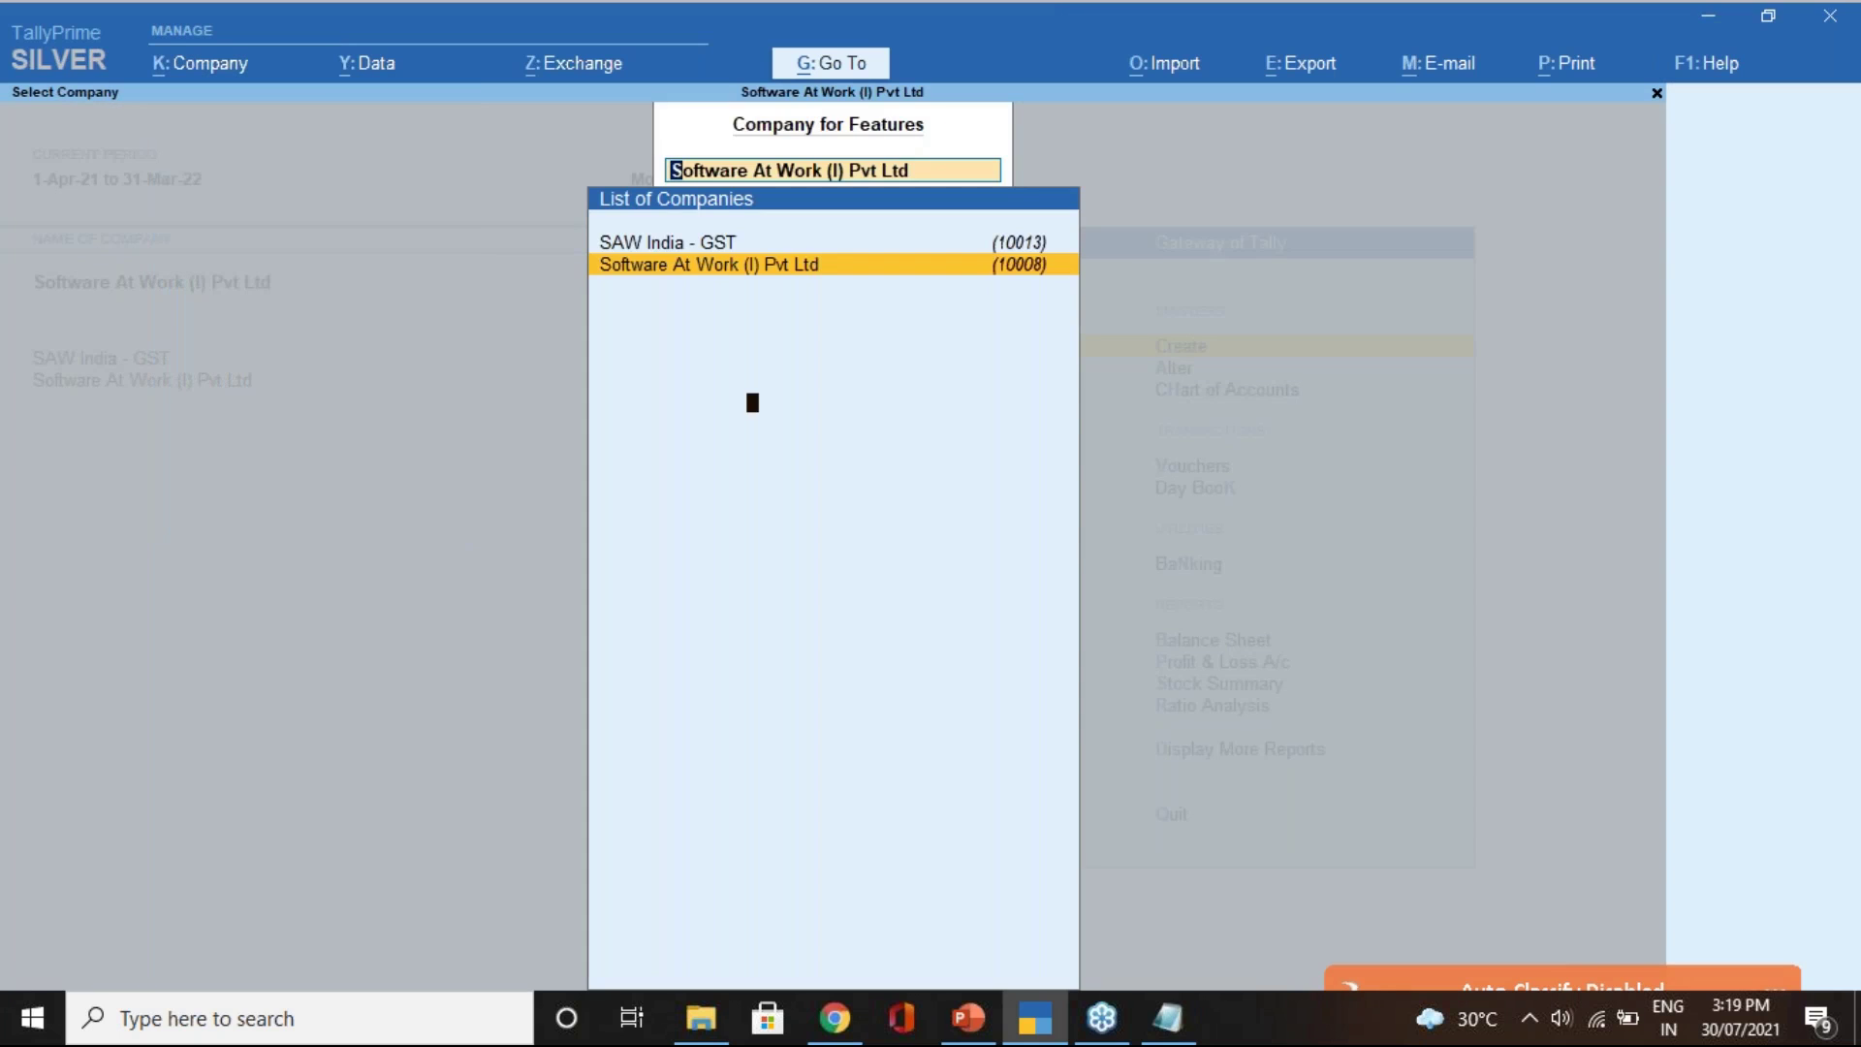
{"action": "key", "text": "Return"}
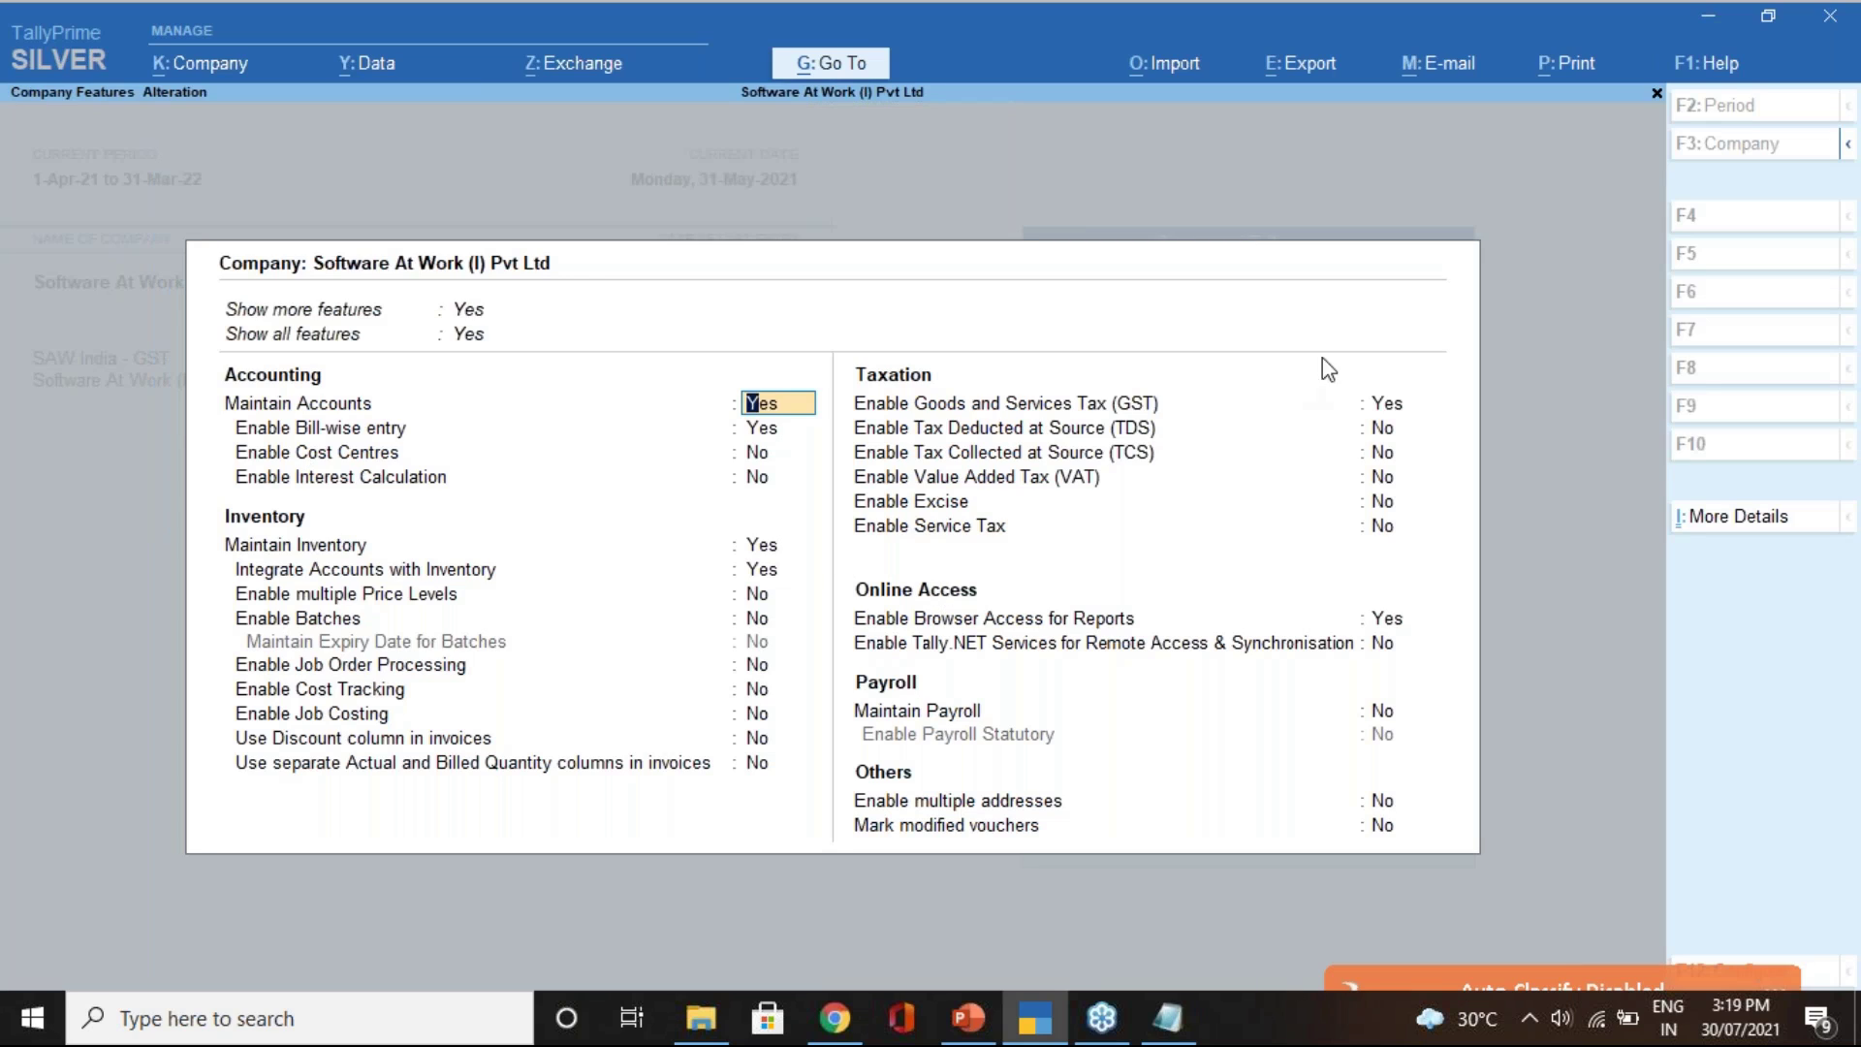
{"action": "left_click", "coordinate": [1388, 405]}
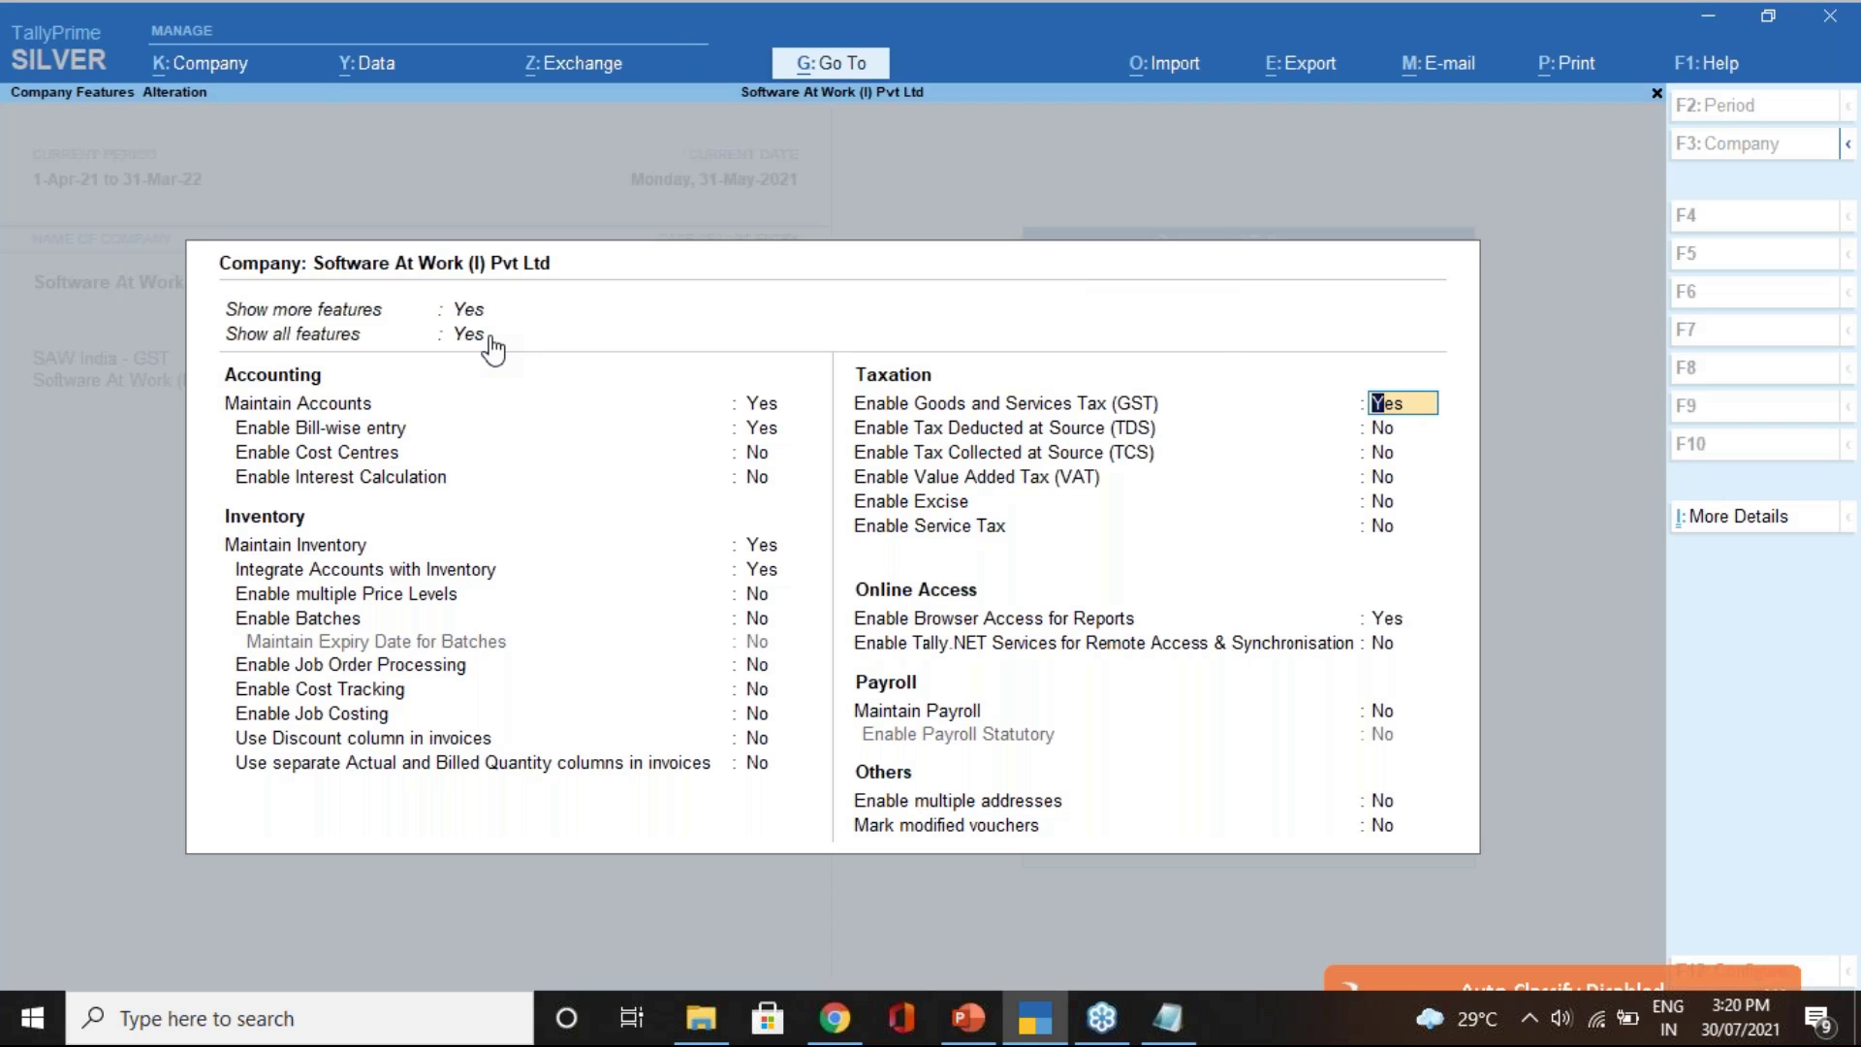
{"action": "key", "text": "Return"}
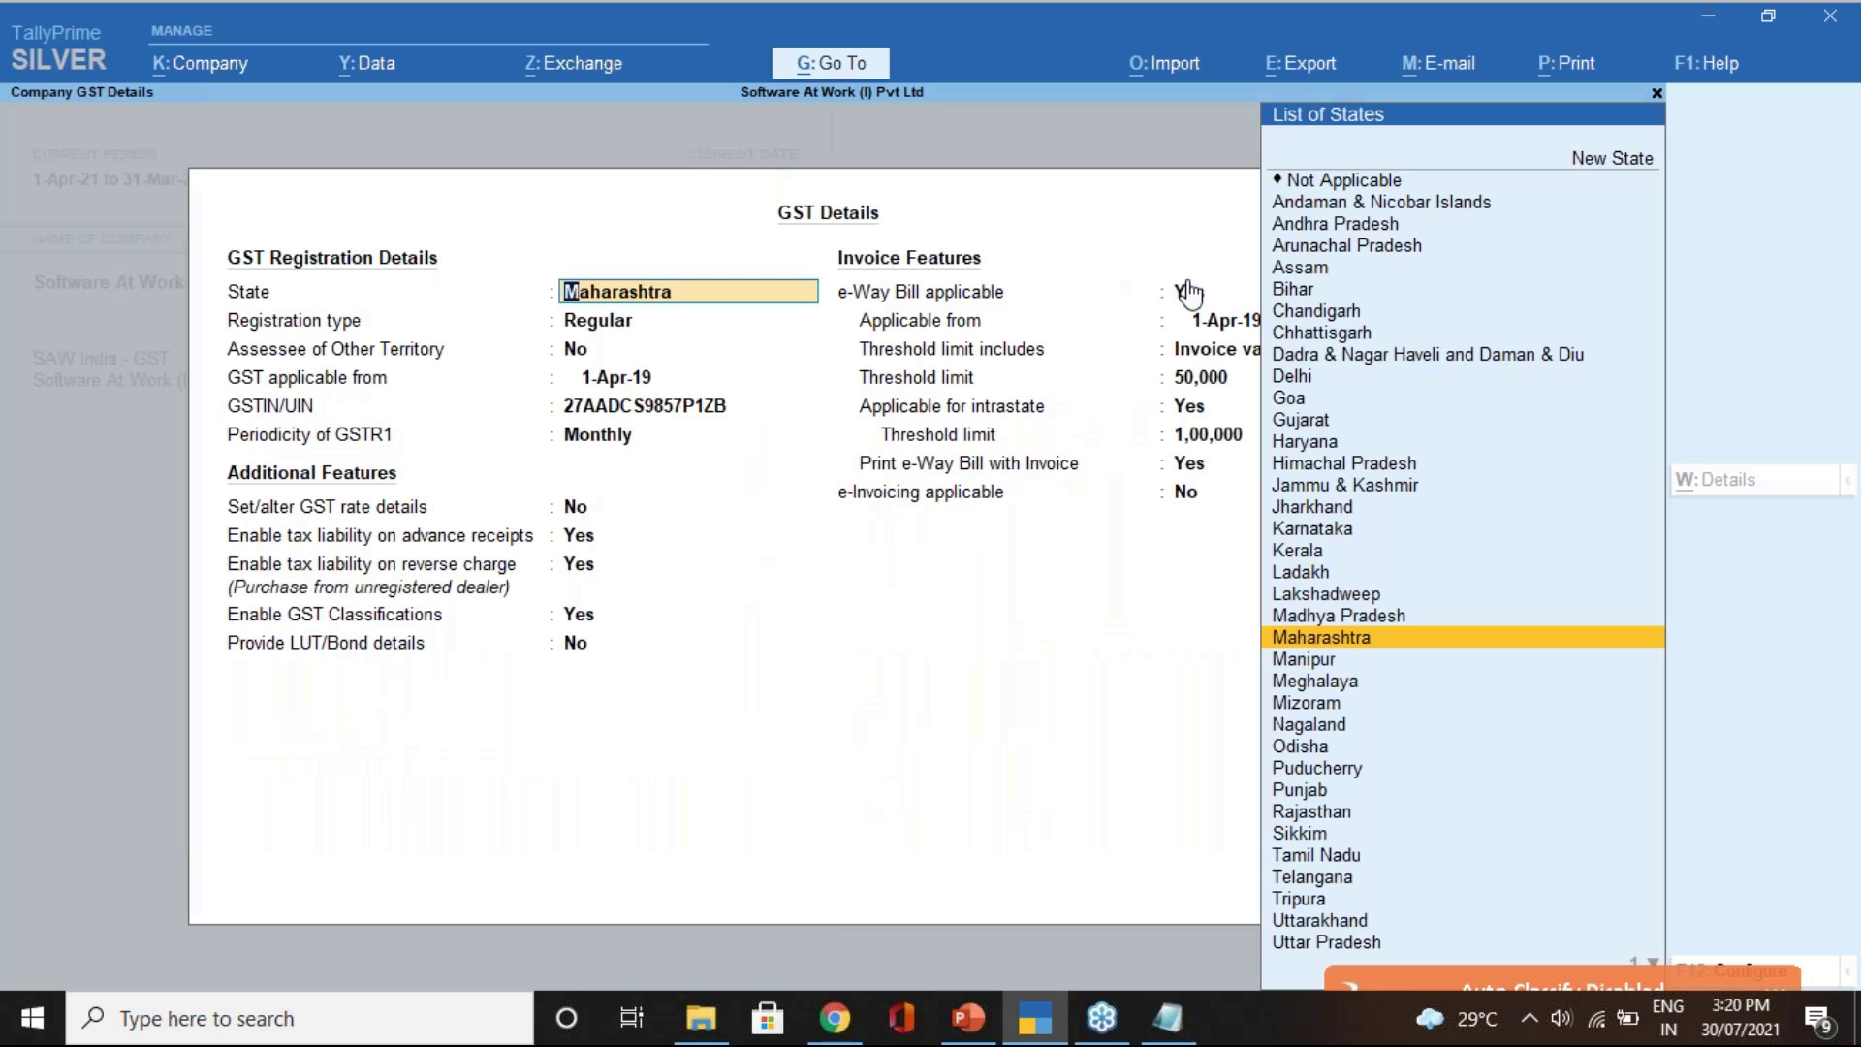
- Keep e-Way Bill applicable from 1-Apr-19 on invoice value, limits 50,000 and 1,00,000 intrastate, printing with invoice on, and e-Invoicing off
{"action": "left_click", "coordinate": [1189, 293]}
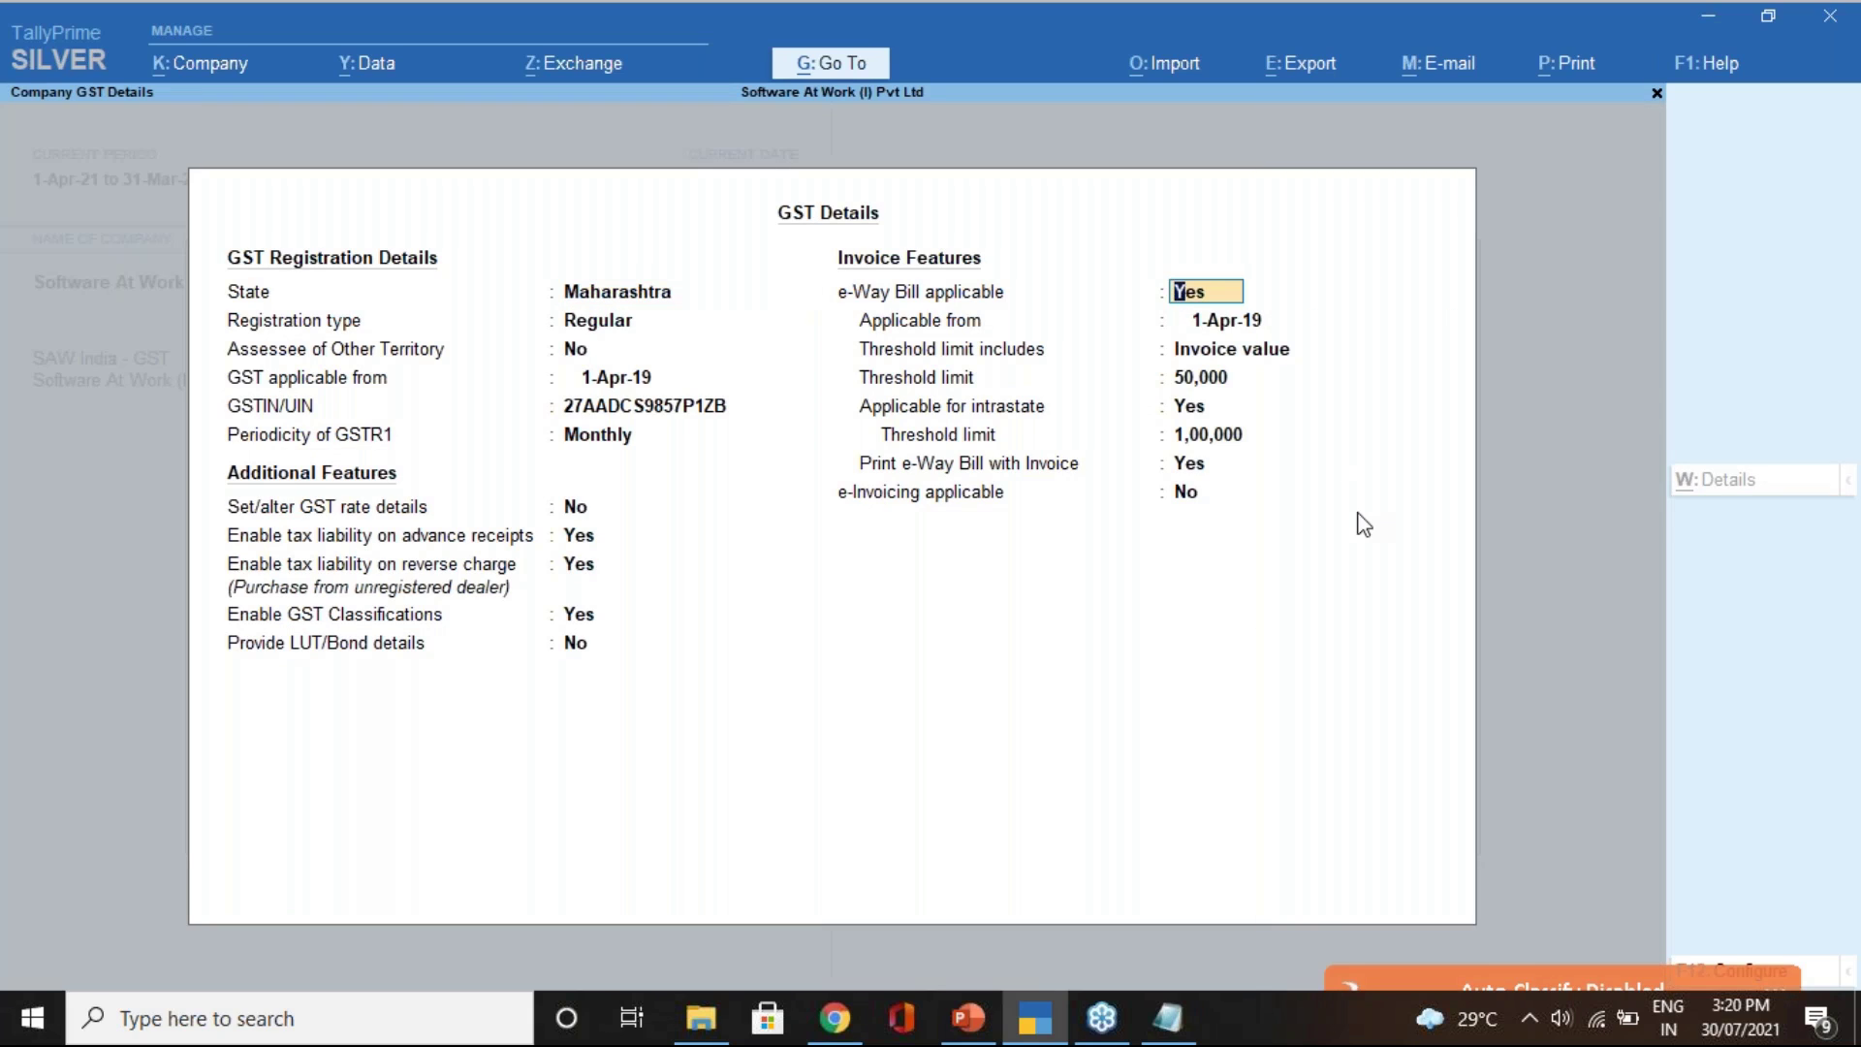
{"action": "key", "text": "Return"}
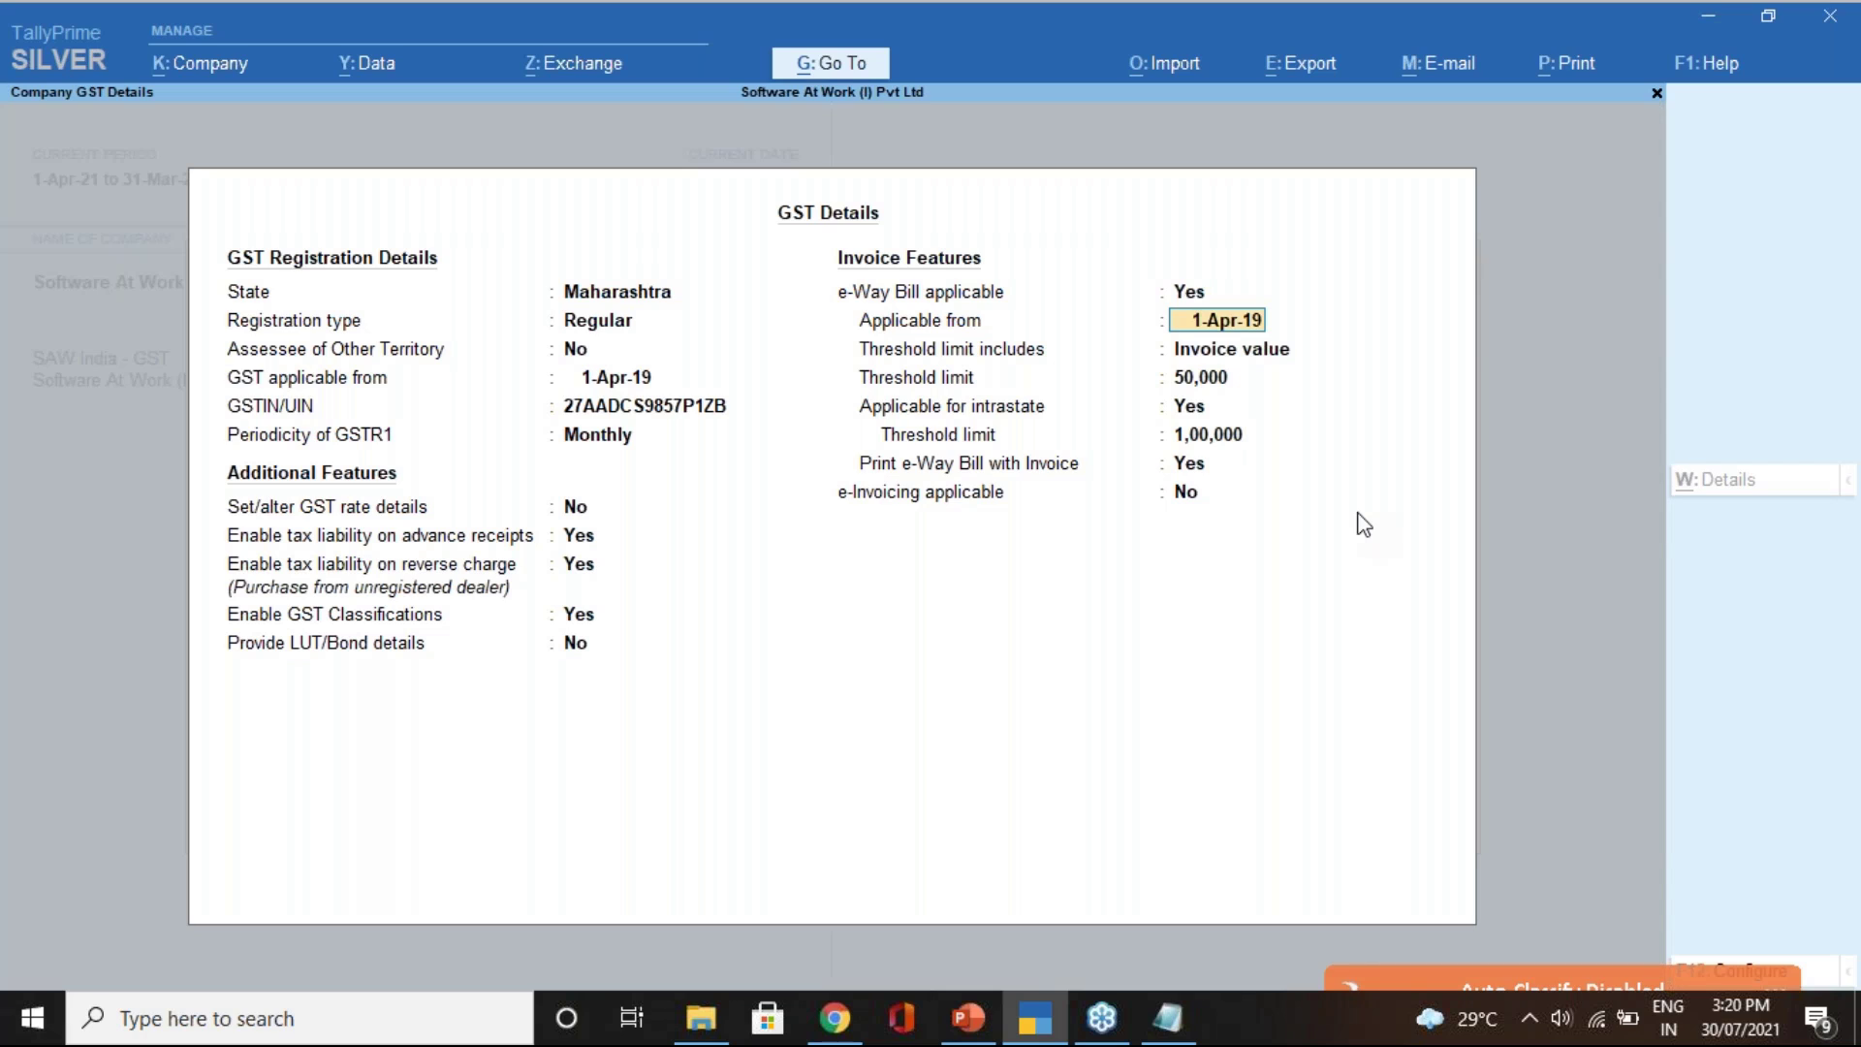
{"action": "key", "text": "Return"}
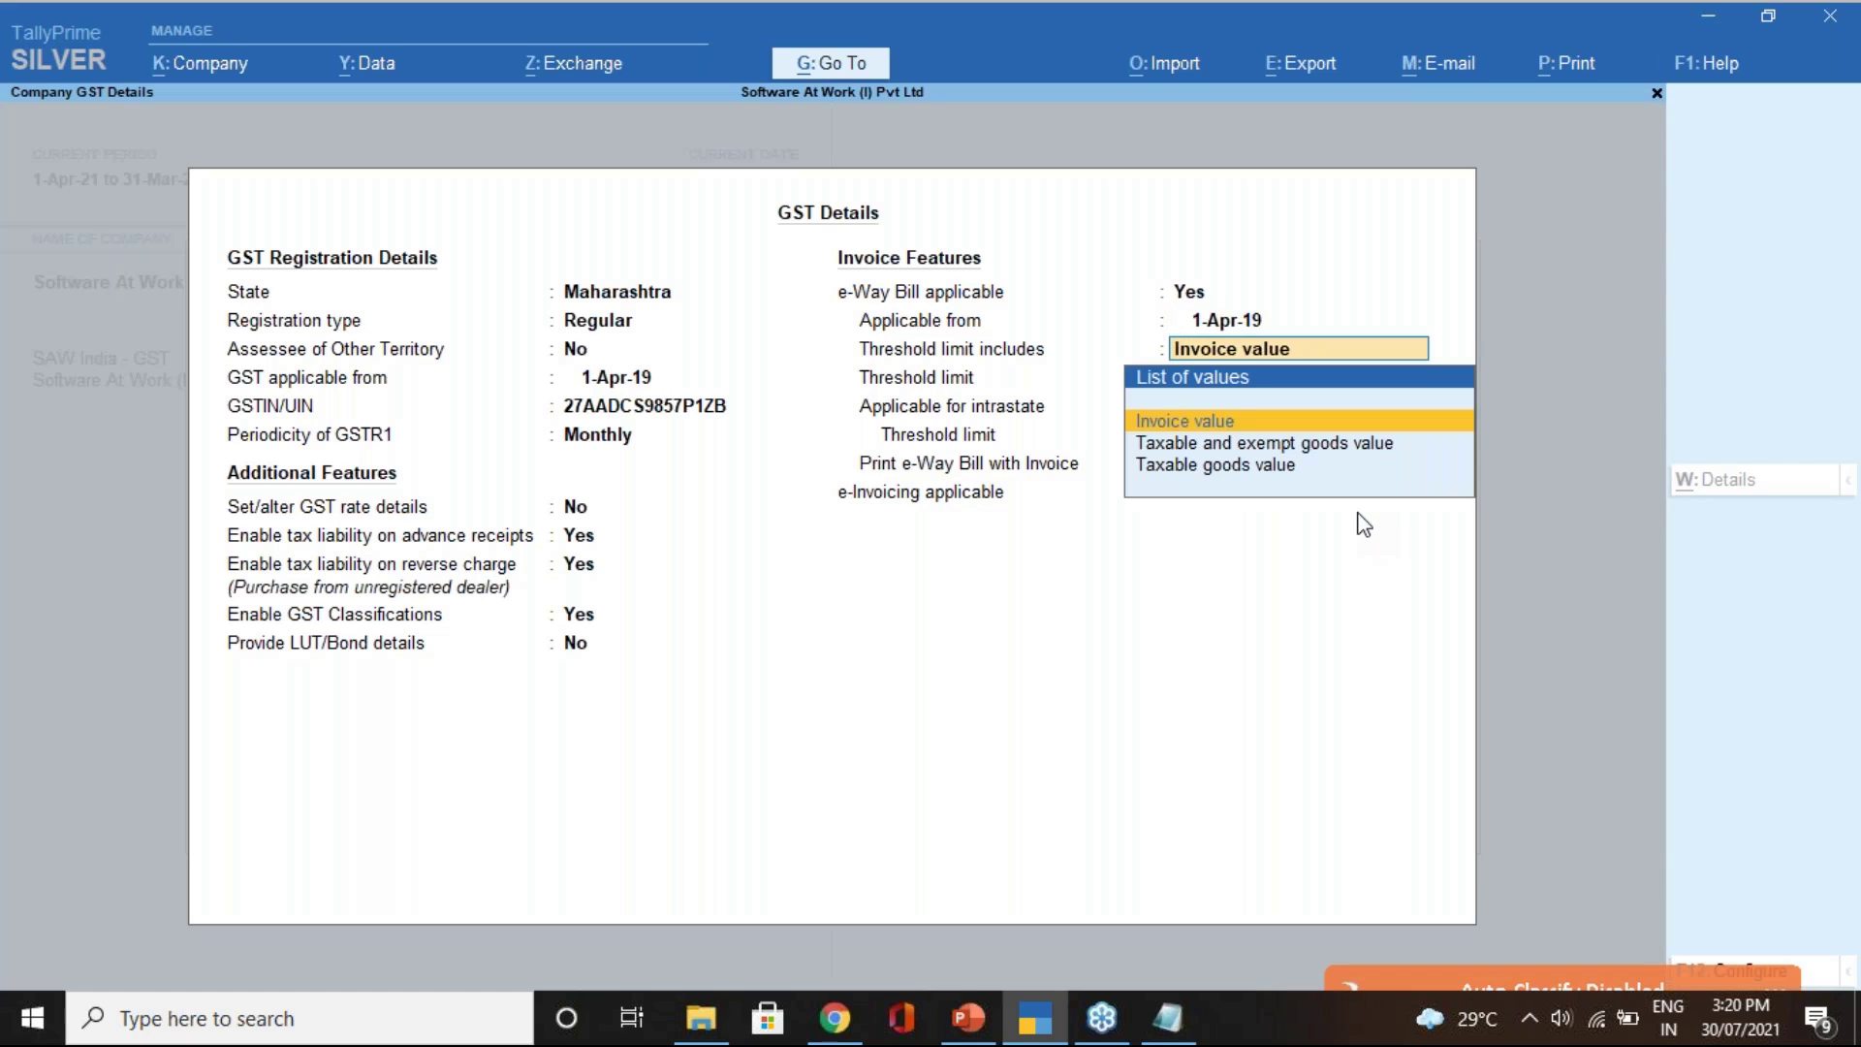
{"action": "key", "text": "Return"}
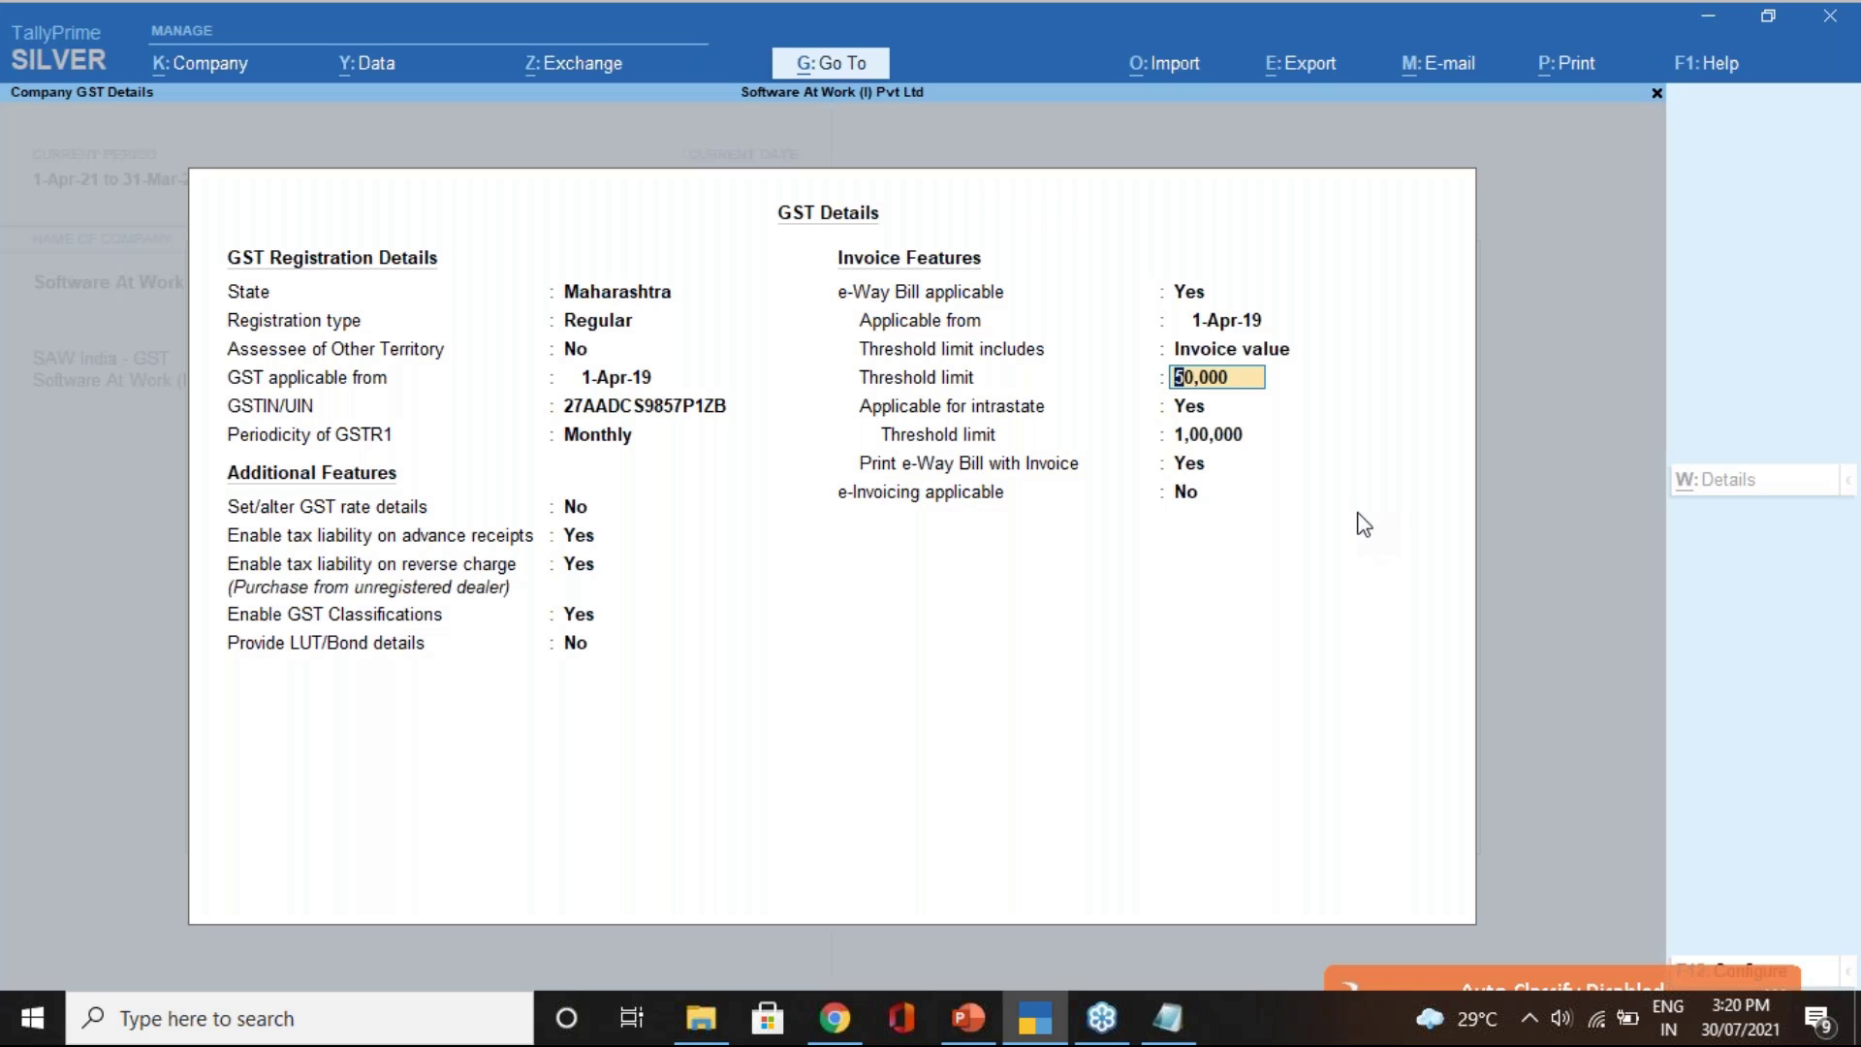
{"action": "key", "text": "Return"}
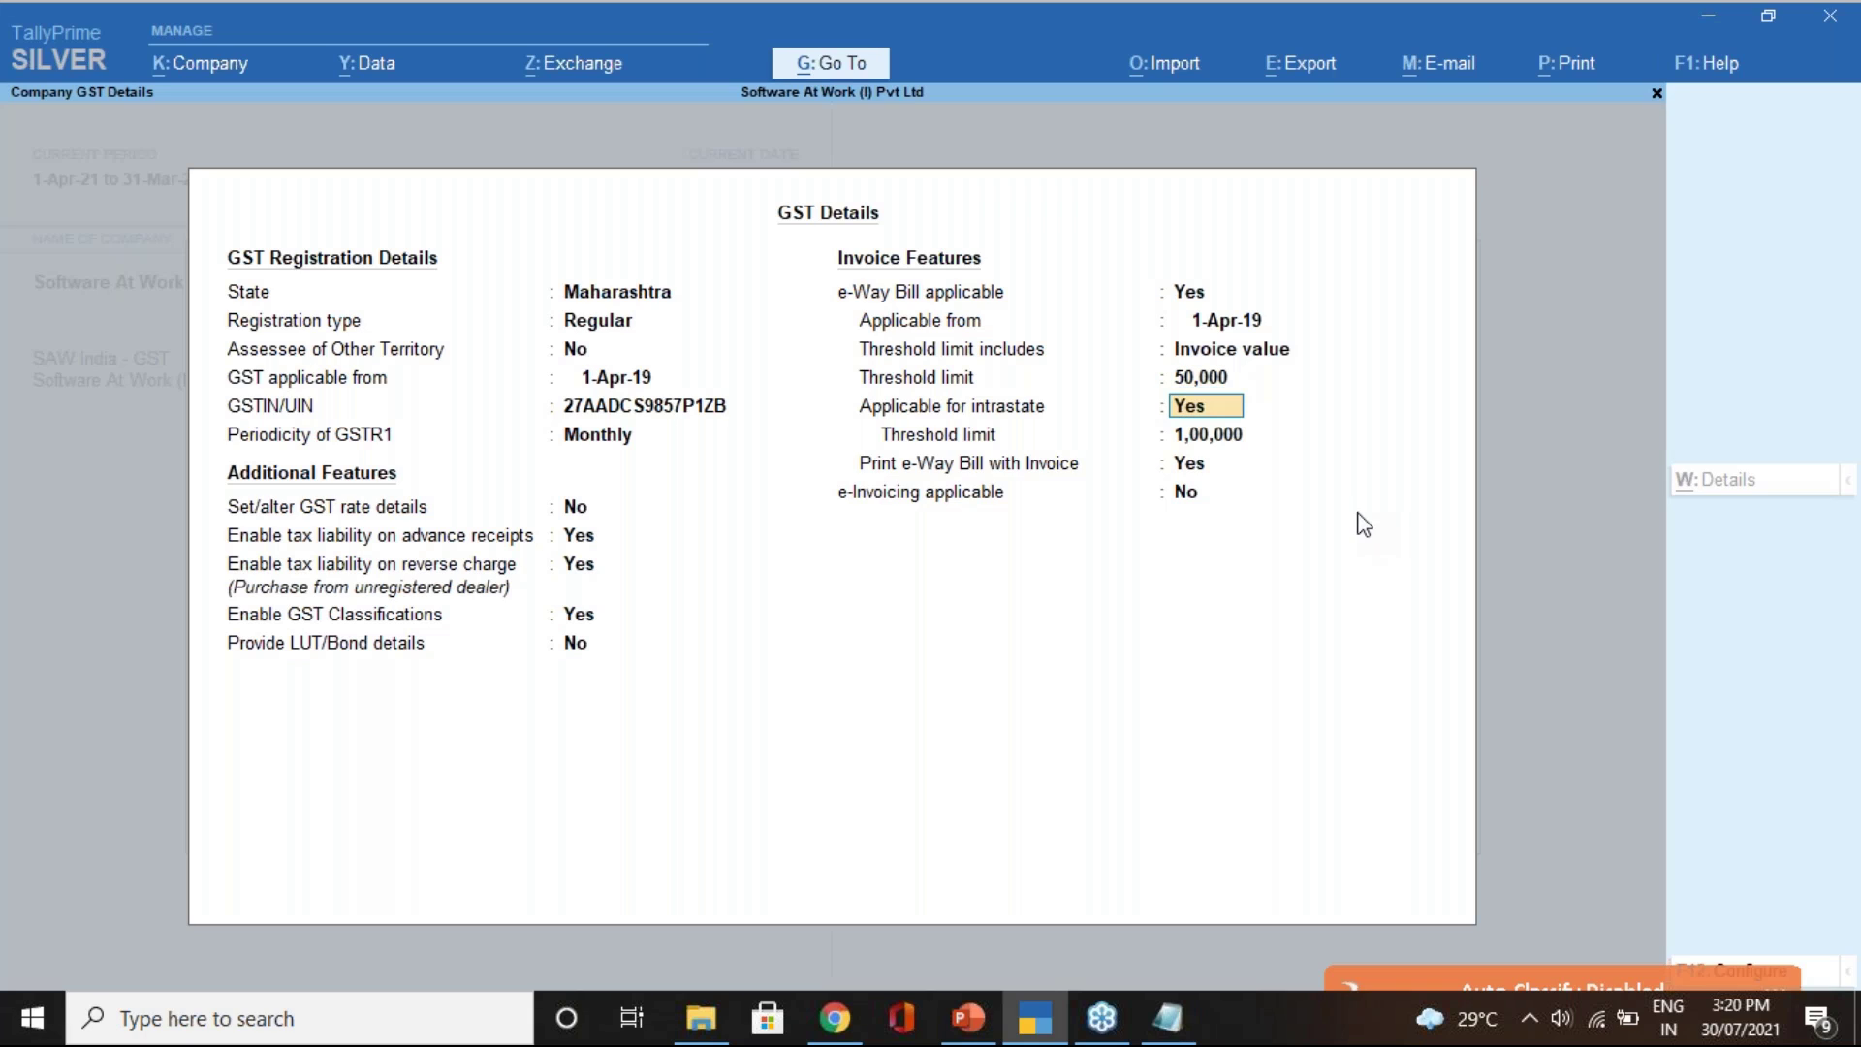
{"action": "key", "text": "Return"}
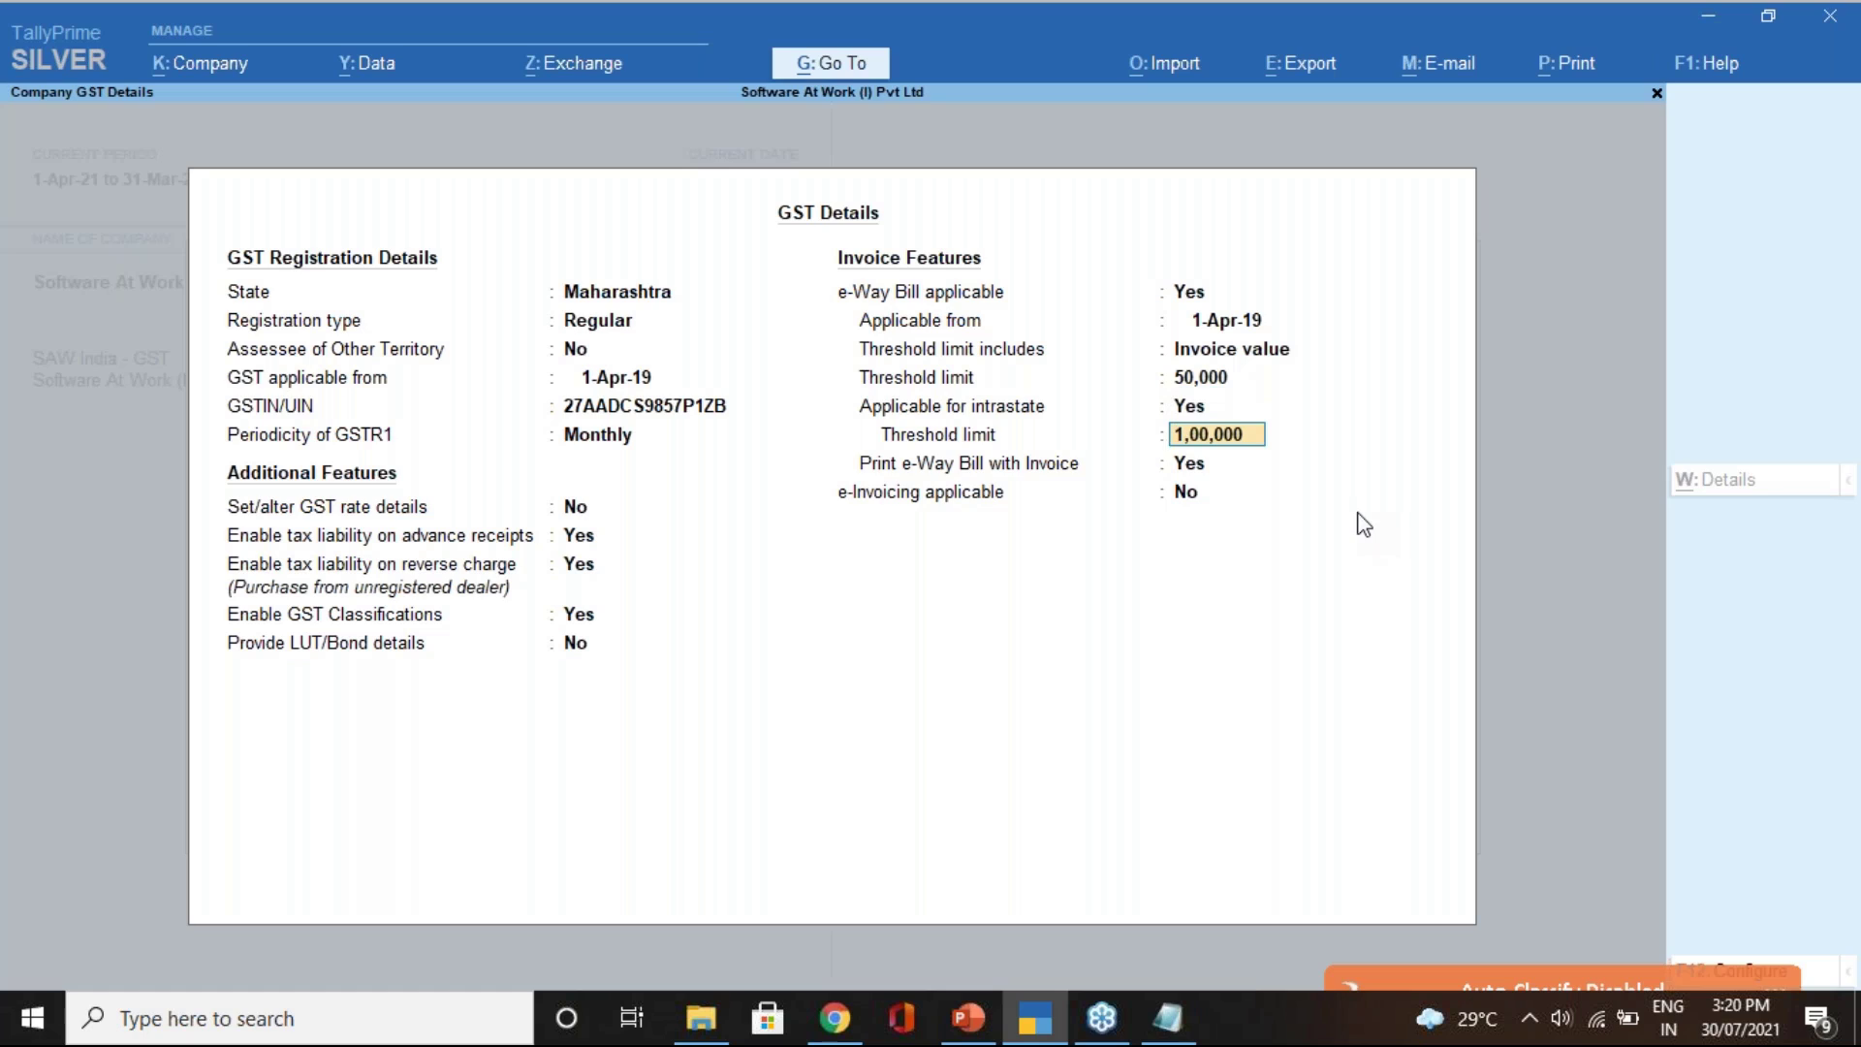
{"action": "key", "text": "Return"}
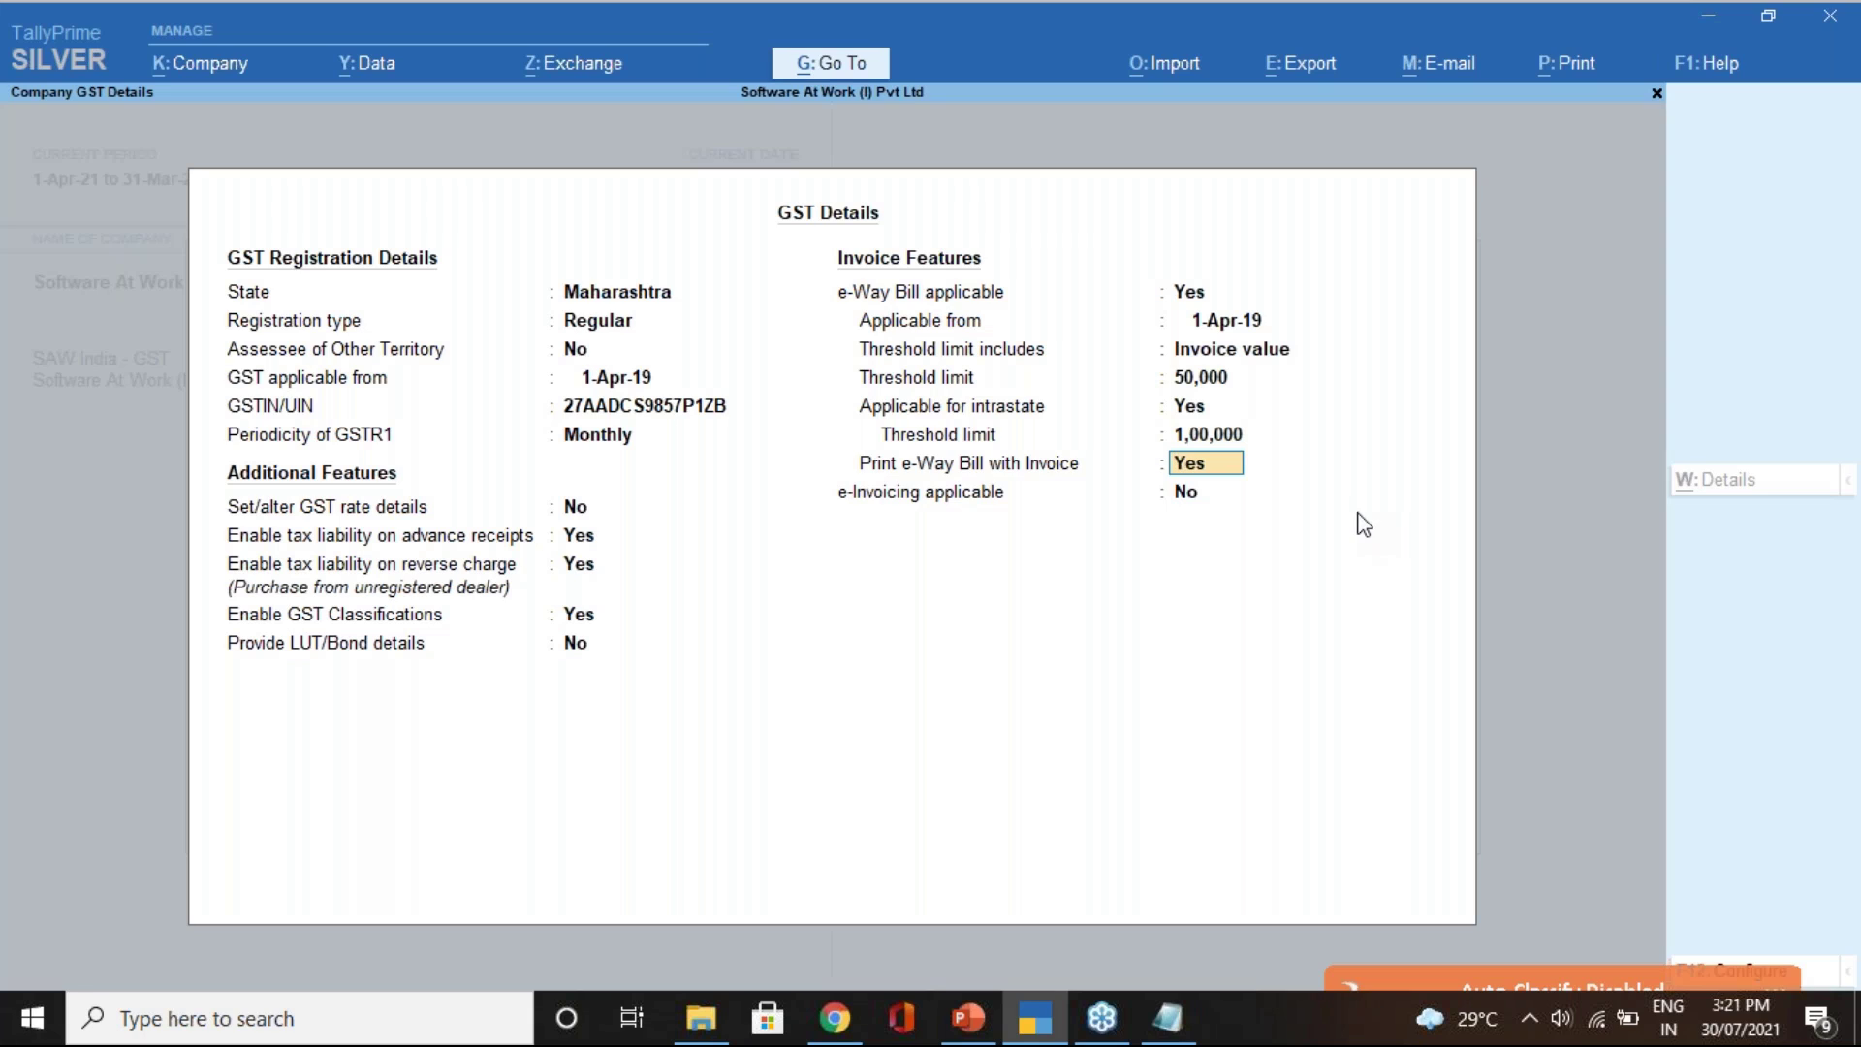
{"action": "key", "text": "Return"}
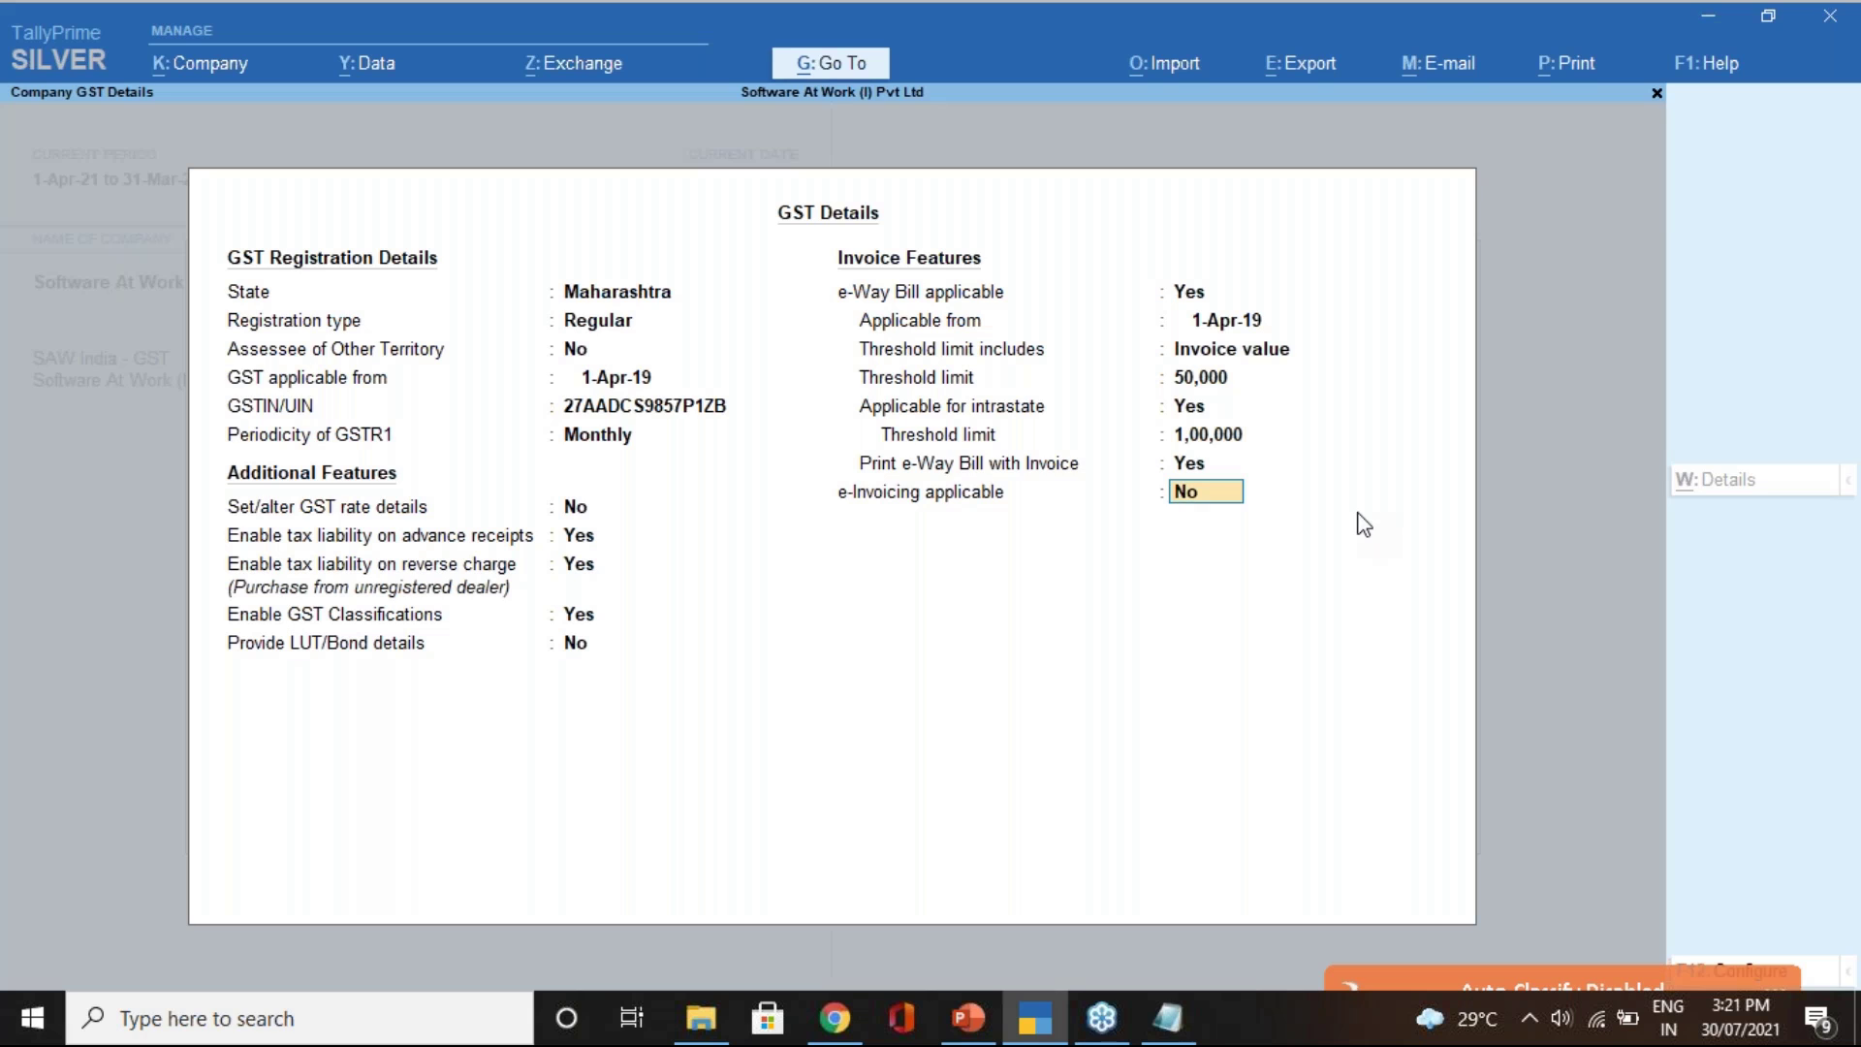
{"action": "key", "text": "Return"}
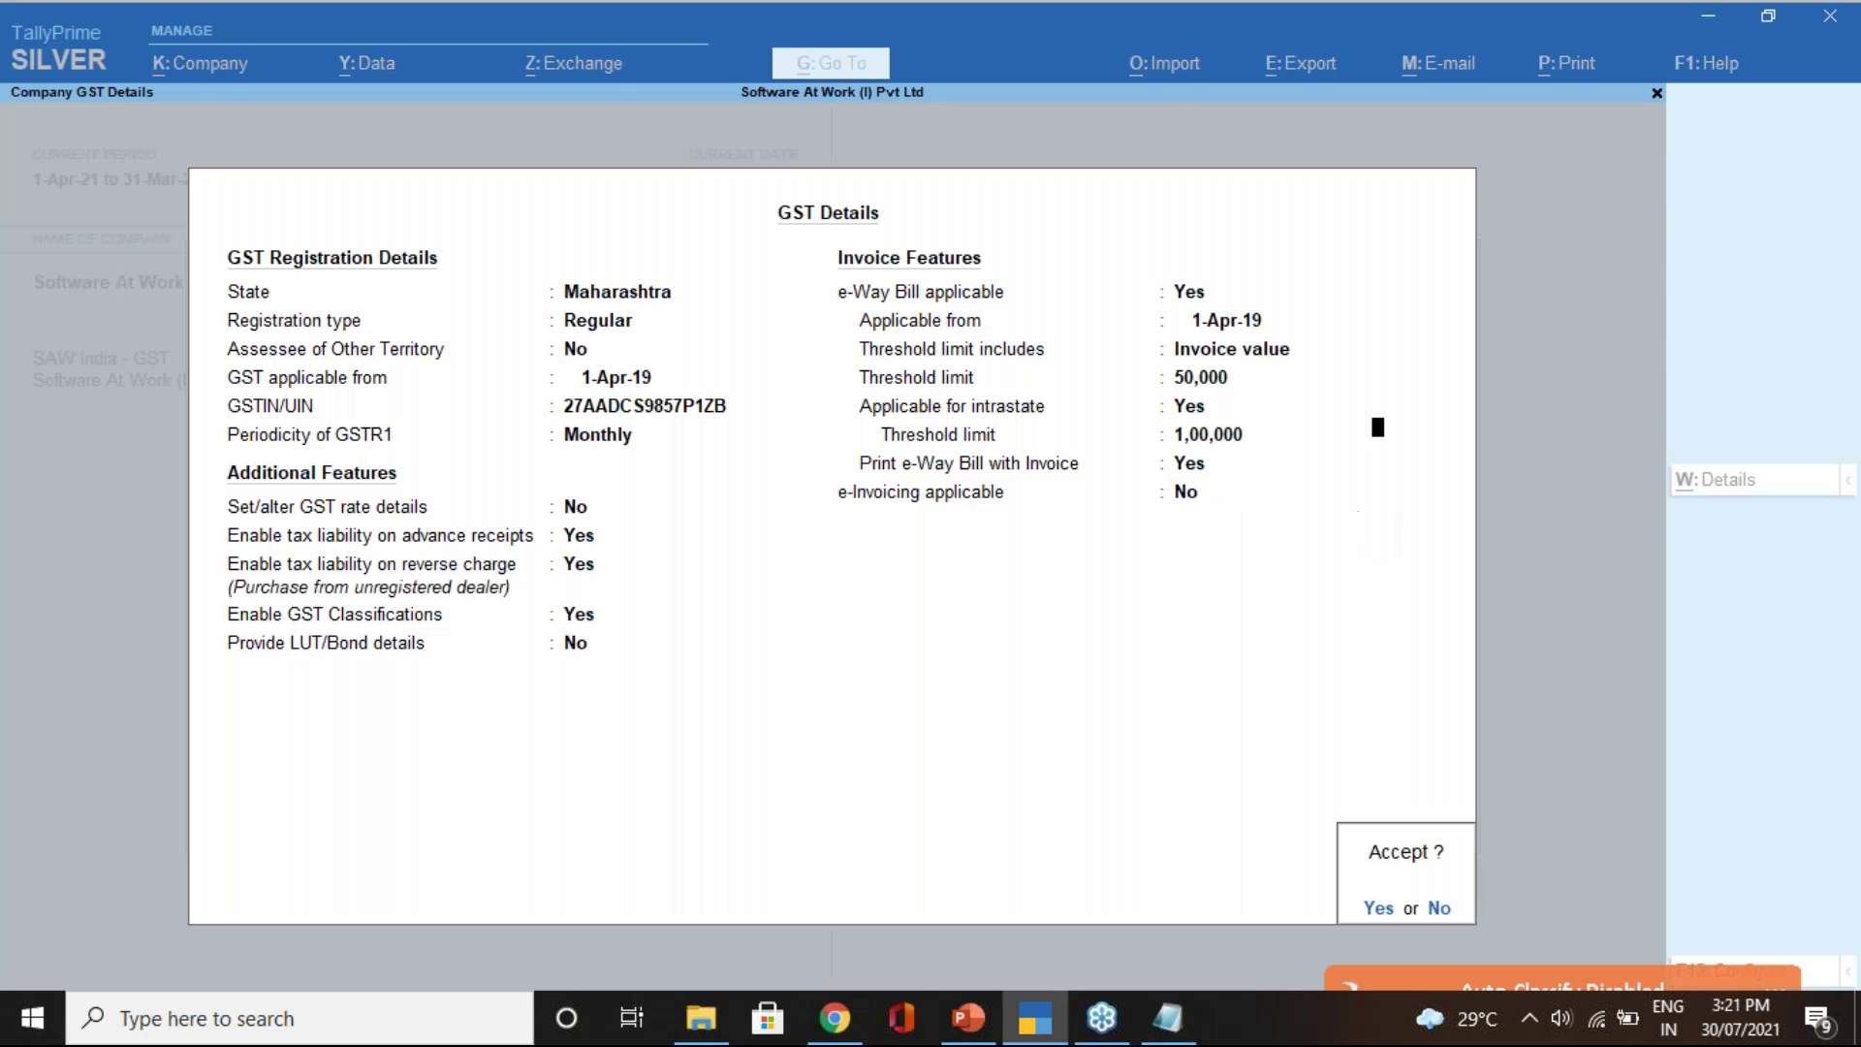
- Accept the GST details, save the remaining company features as they are, and return to the Gateway of Tally
{"action": "key", "text": "Return"}
{"action": "key", "text": "Return"}
{"action": "key", "text": "Return"}
{"action": "key", "text": "Return"}
{"action": "key", "text": "Return"}
{"action": "key", "text": "Return"}
{"action": "key", "text": "Return"}
{"action": "key", "text": "Return"}
{"action": "key", "text": "Return"}
{"action": "key", "text": "Return"}
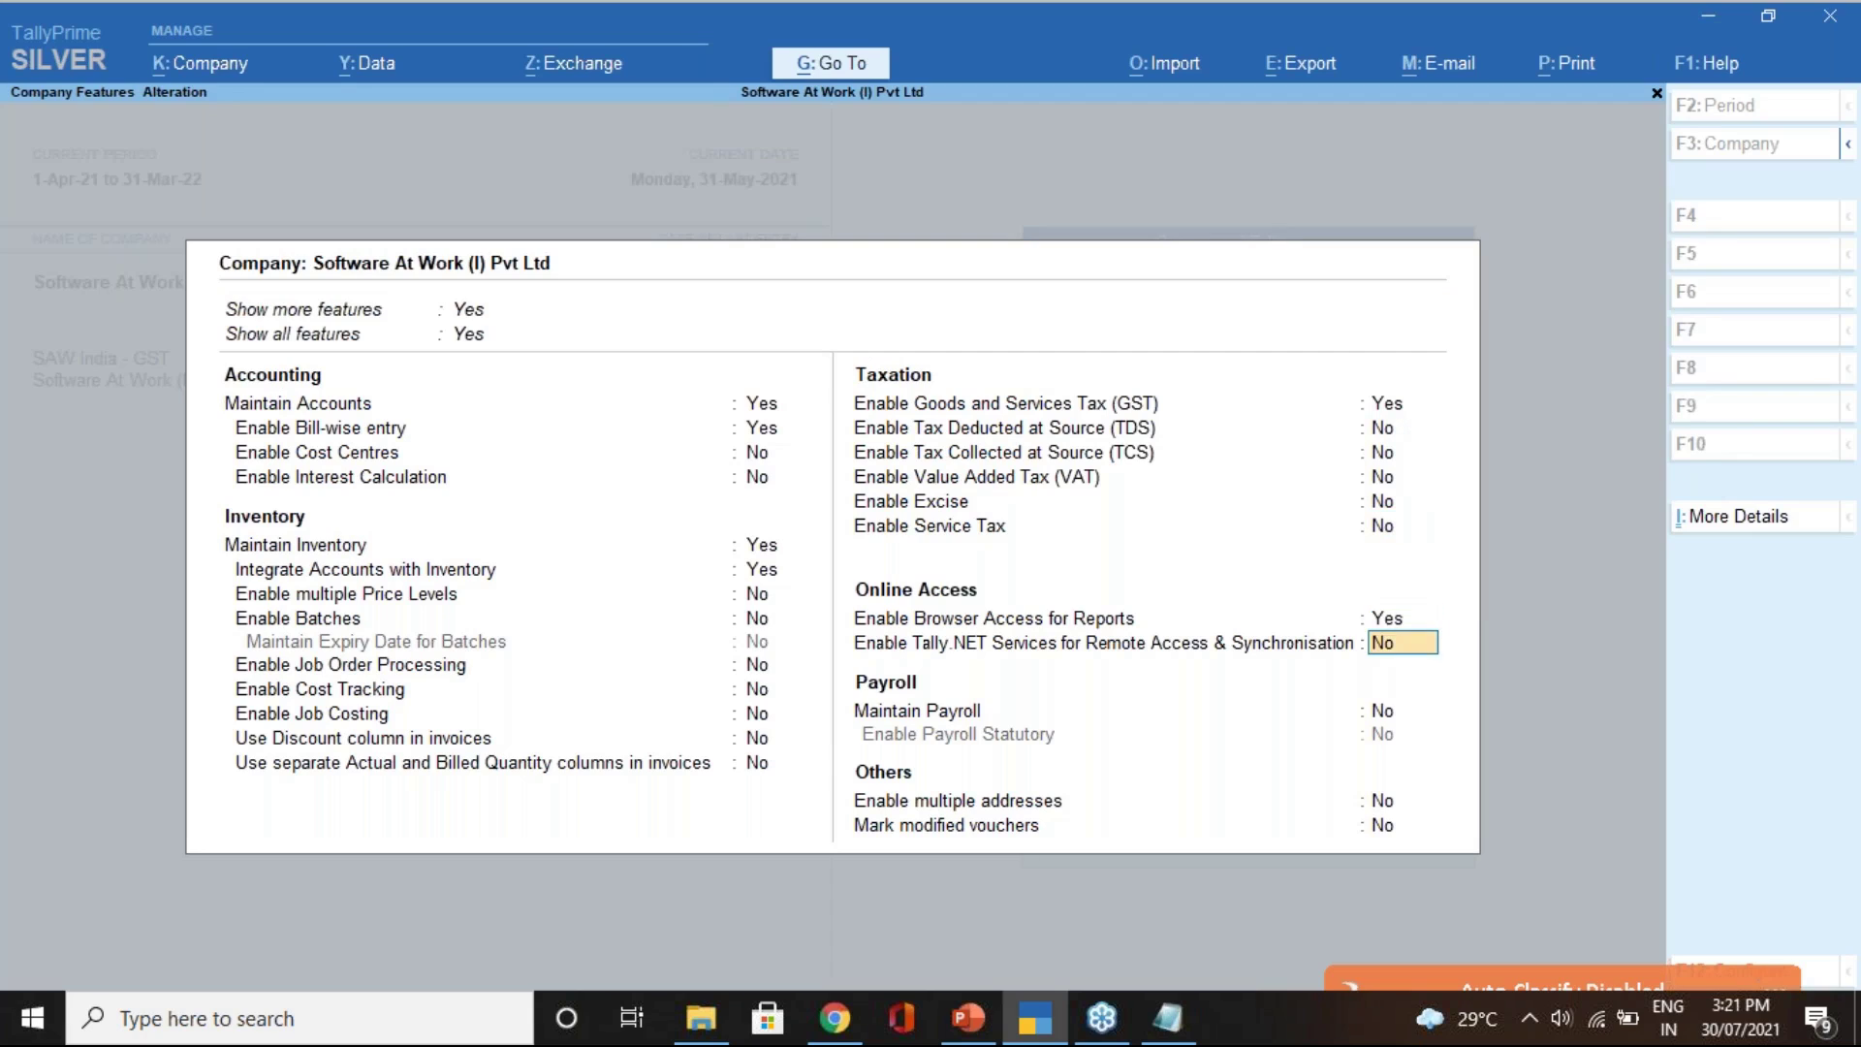
{"action": "key", "text": "Return"}
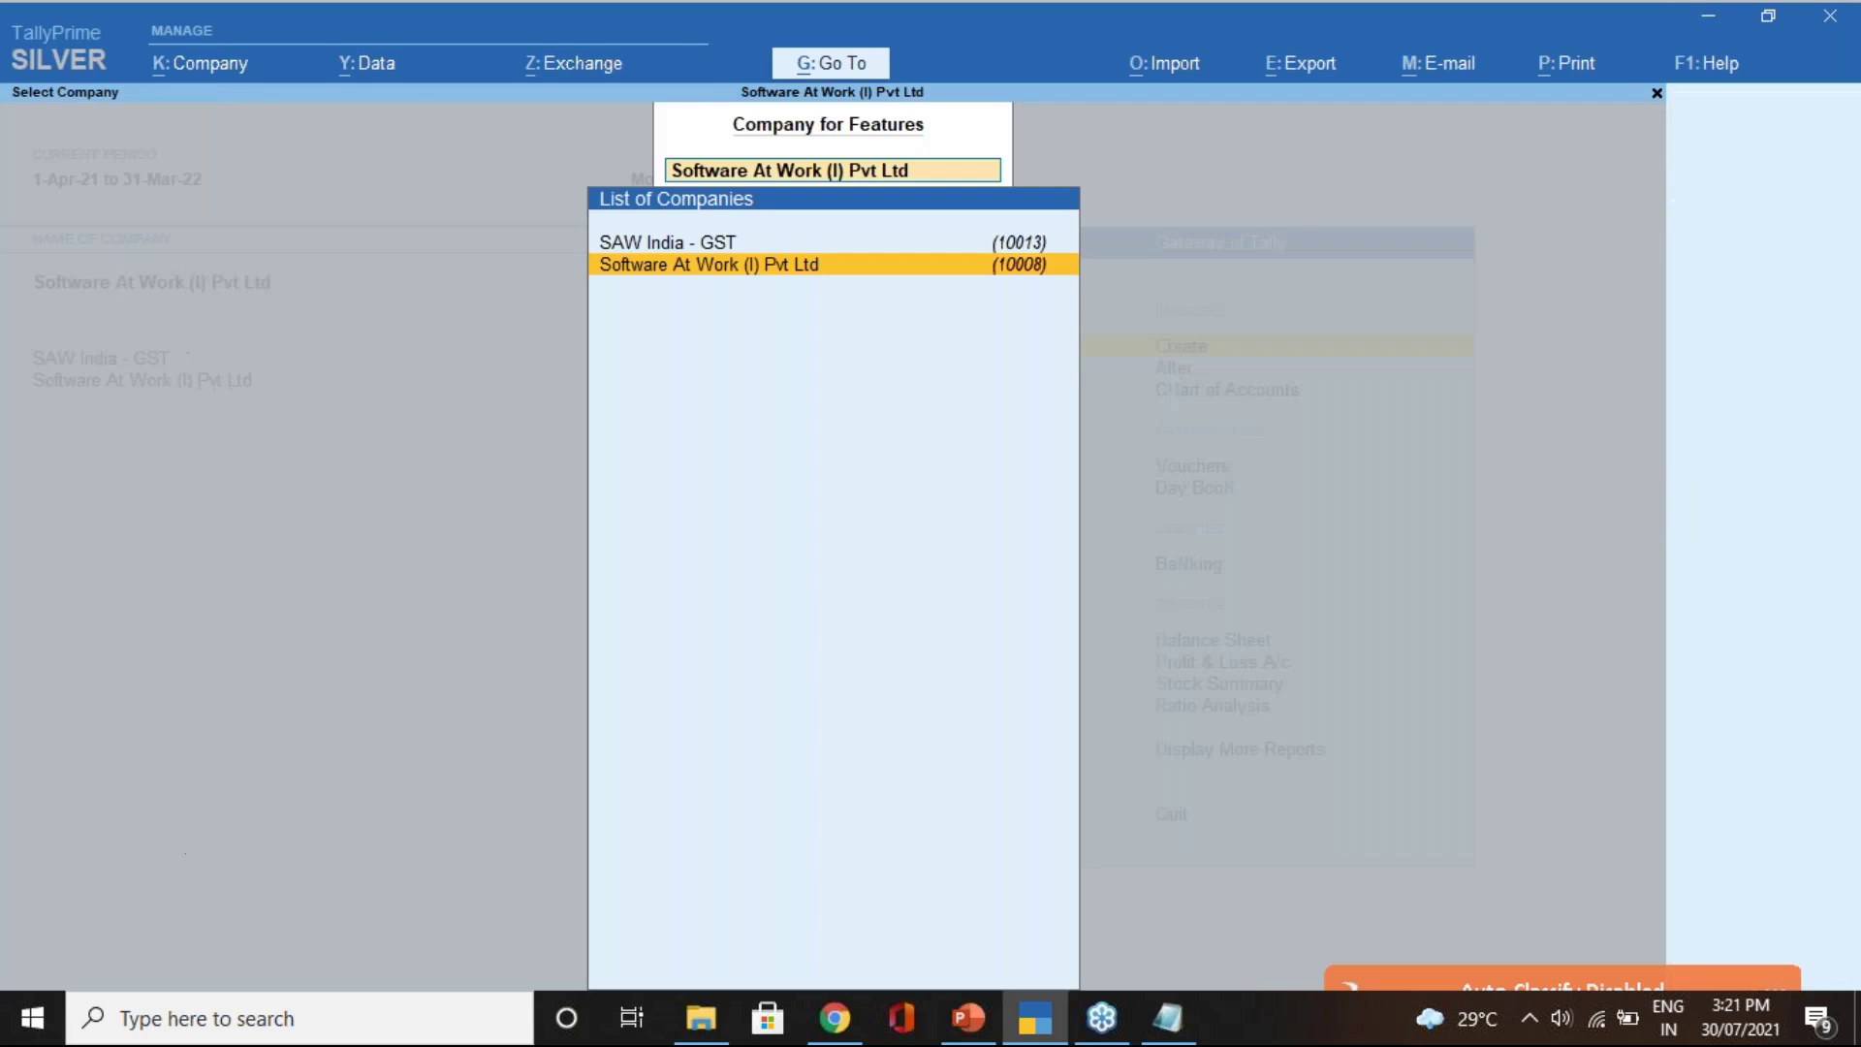
{"action": "key", "text": "Escape"}
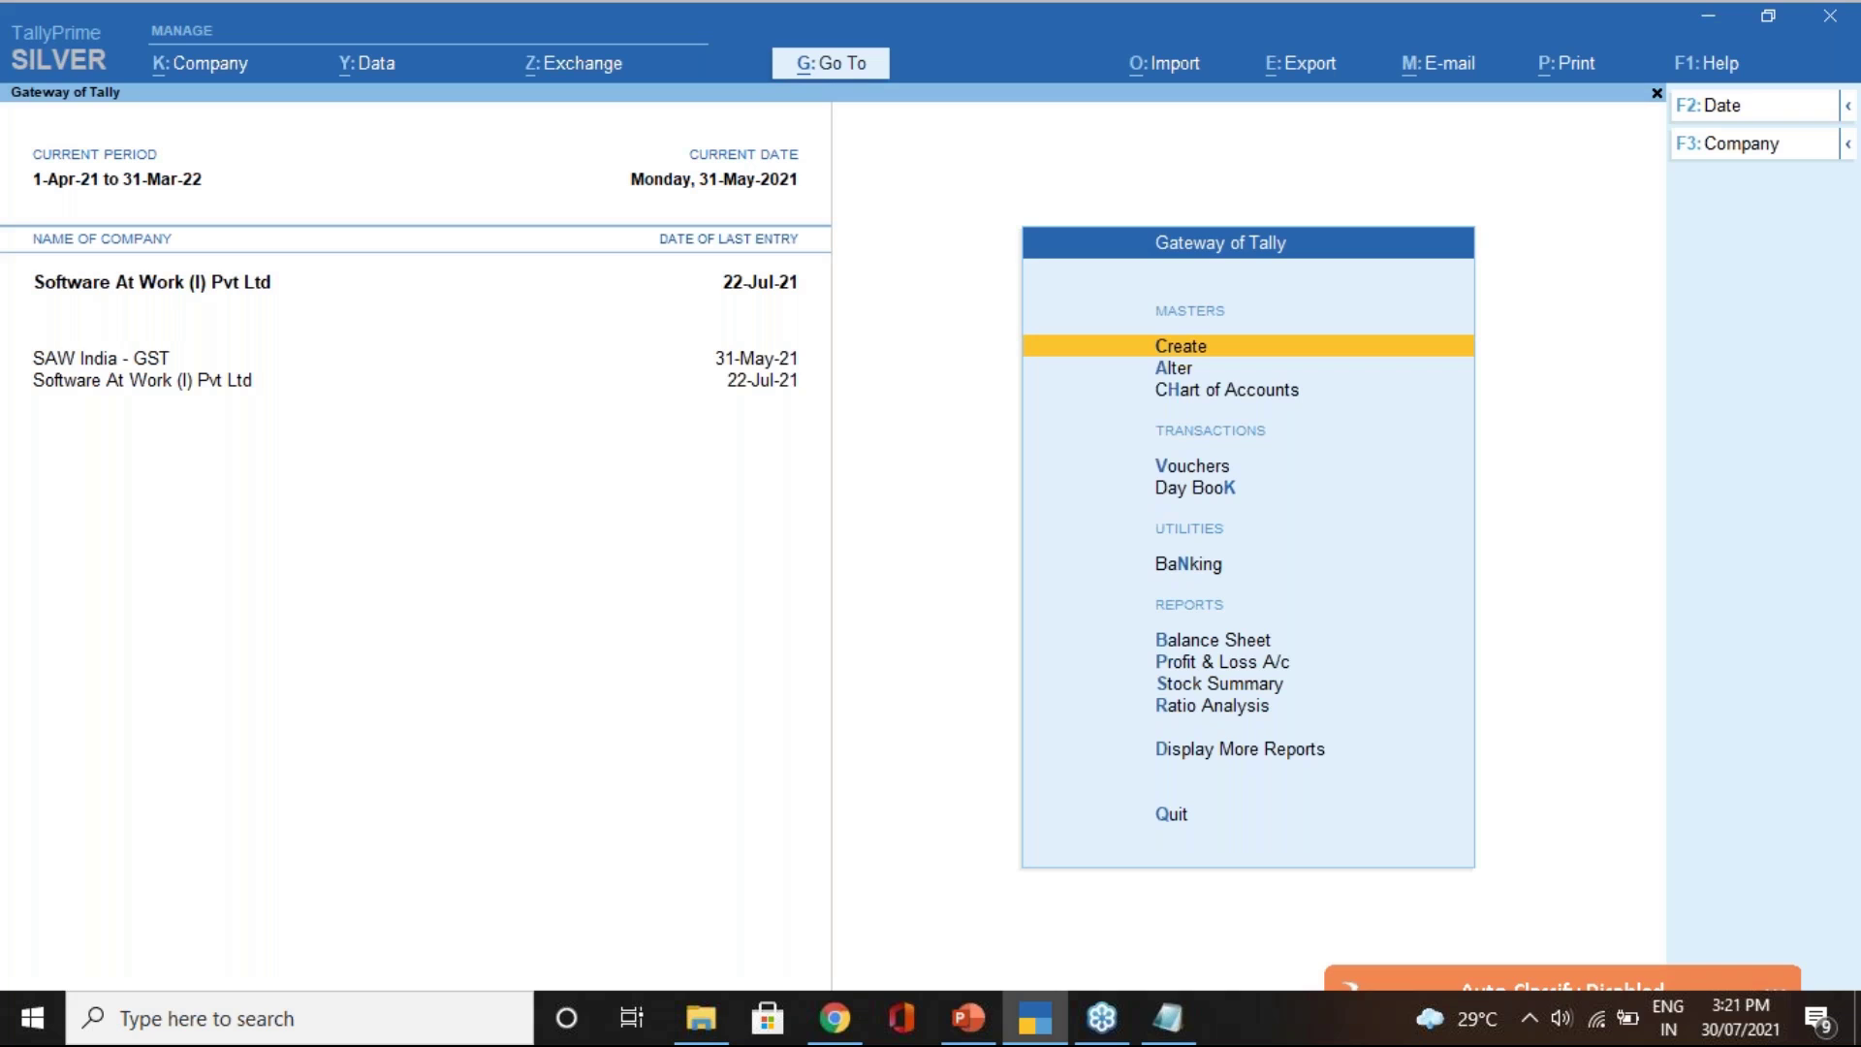
- Open the July Sales GST voucher of BI LTD for alteration through the Statistics report
{"action": "key", "text": "Down"}
{"action": "key", "text": "Down"}
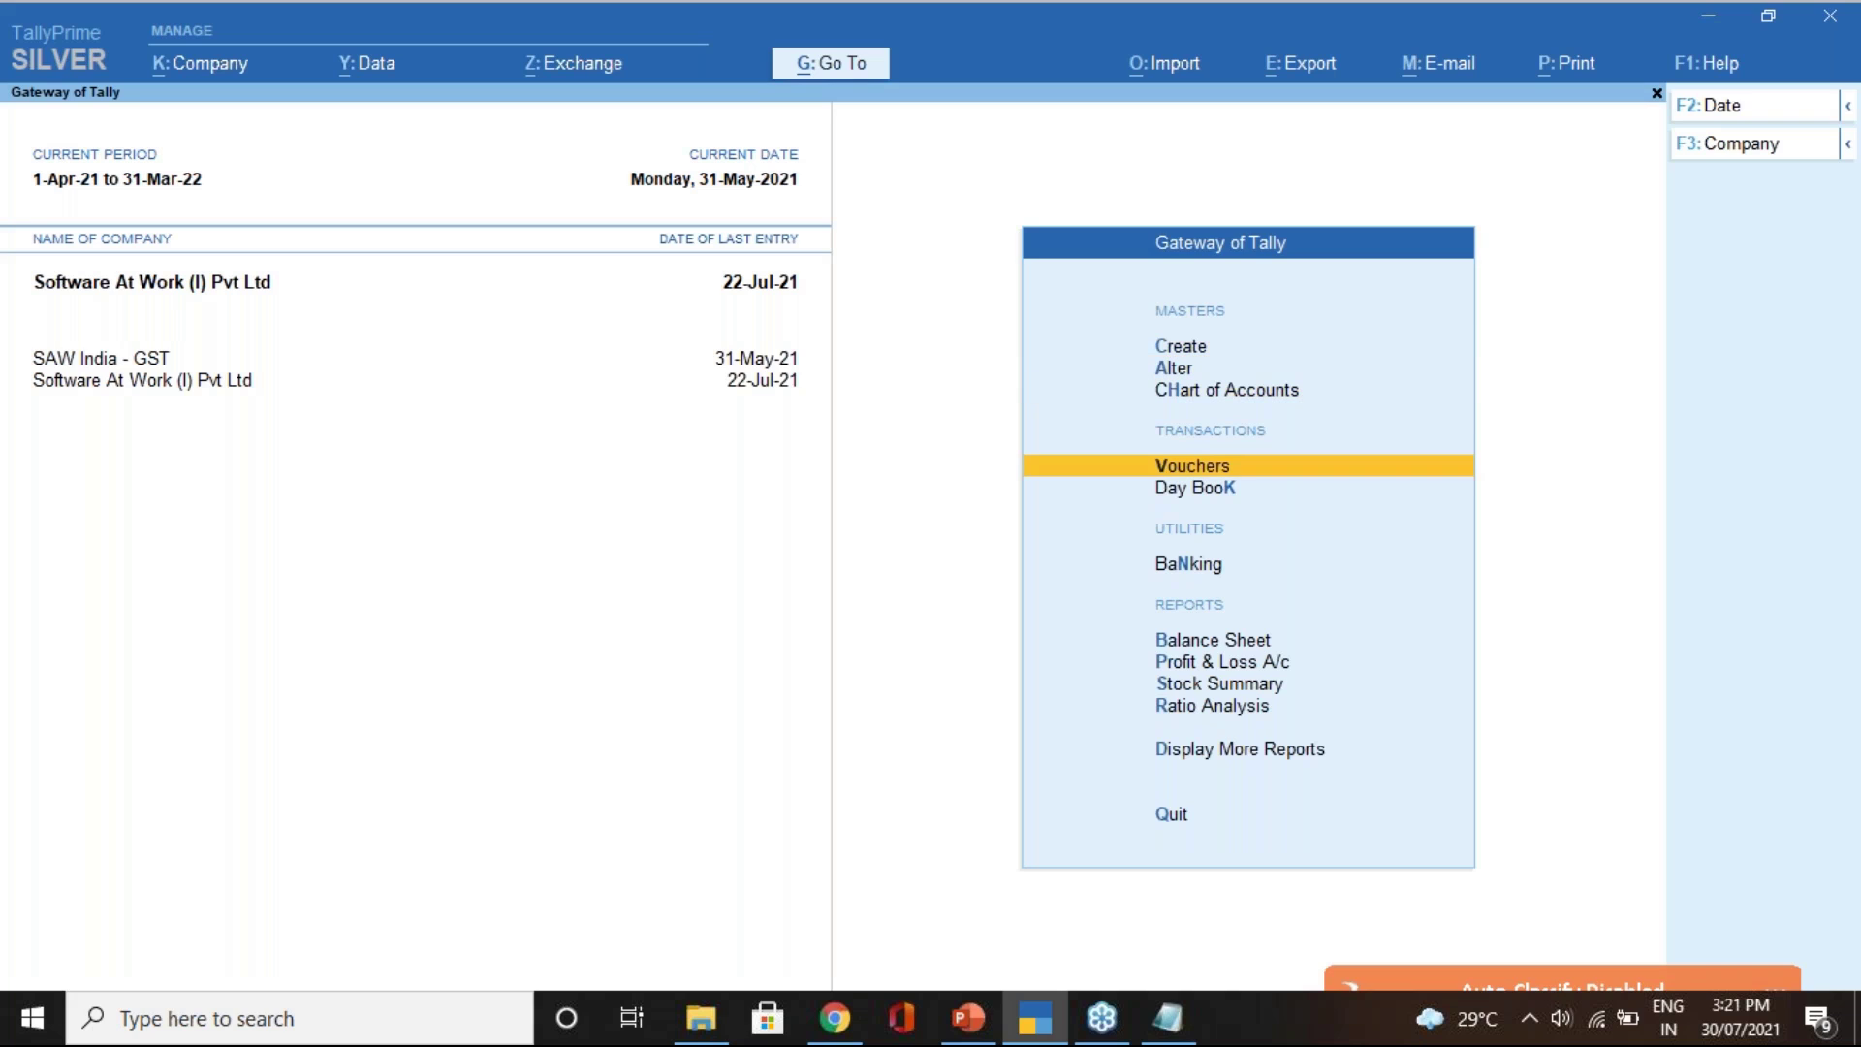
{"action": "key", "text": "d"}
{"action": "key", "text": "s"}
{"action": "key", "text": "s"}
{"action": "key", "text": "Down"}
{"action": "key", "text": "Down"}
{"action": "key", "text": "Down"}
{"action": "key", "text": "Down"}
{"action": "key", "text": "Down"}
{"action": "key", "text": "Down"}
{"action": "key", "text": "Down"}
{"action": "key", "text": "Down"}
{"action": "key", "text": "Down"}
{"action": "key", "text": "Down"}
{"action": "key", "text": "Down"}
{"action": "key", "text": "Down"}
{"action": "key", "text": "Down"}
{"action": "key", "text": "Down"}
{"action": "key", "text": "Down"}
{"action": "key", "text": "Down"}
{"action": "key", "text": "Down"}
{"action": "key", "text": "Down"}
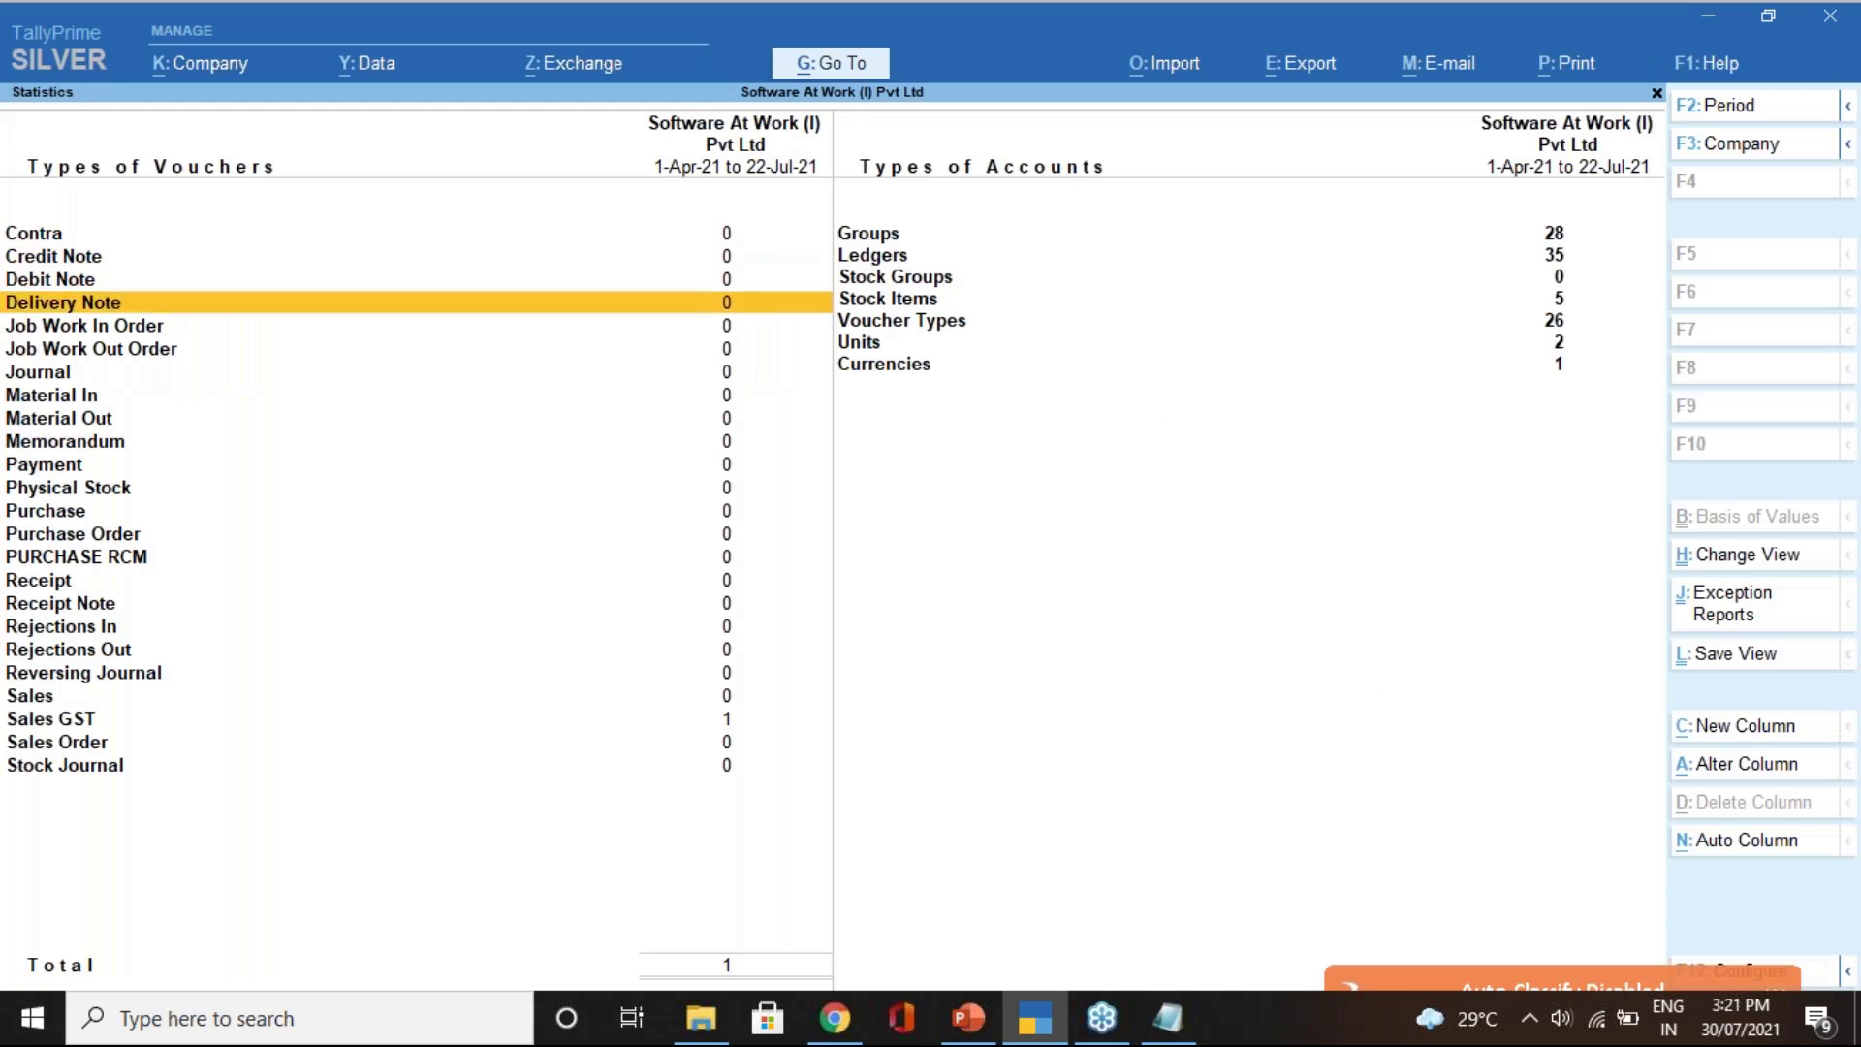
{"action": "key", "text": "Down"}
{"action": "key", "text": "Down"}
{"action": "key", "text": "Down"}
{"action": "key", "text": "Return"}
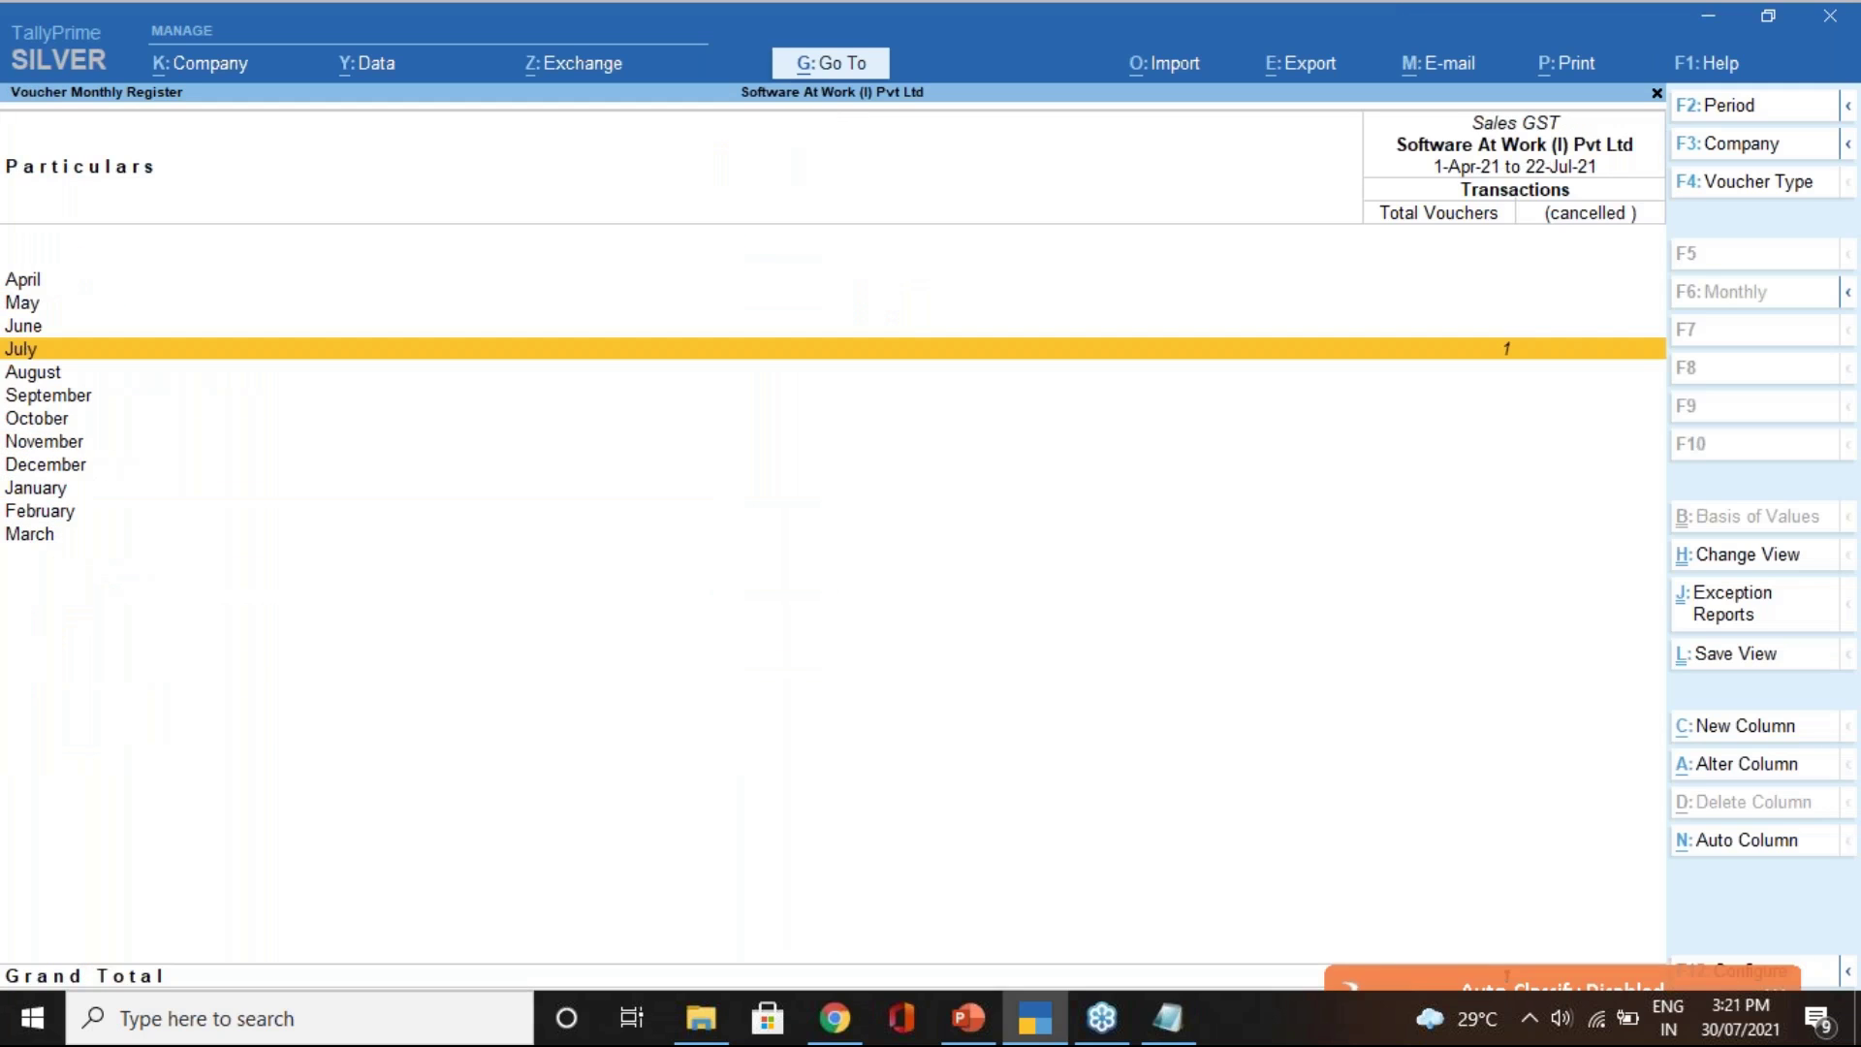
{"action": "key", "text": "Return"}
{"action": "key", "text": "Return"}
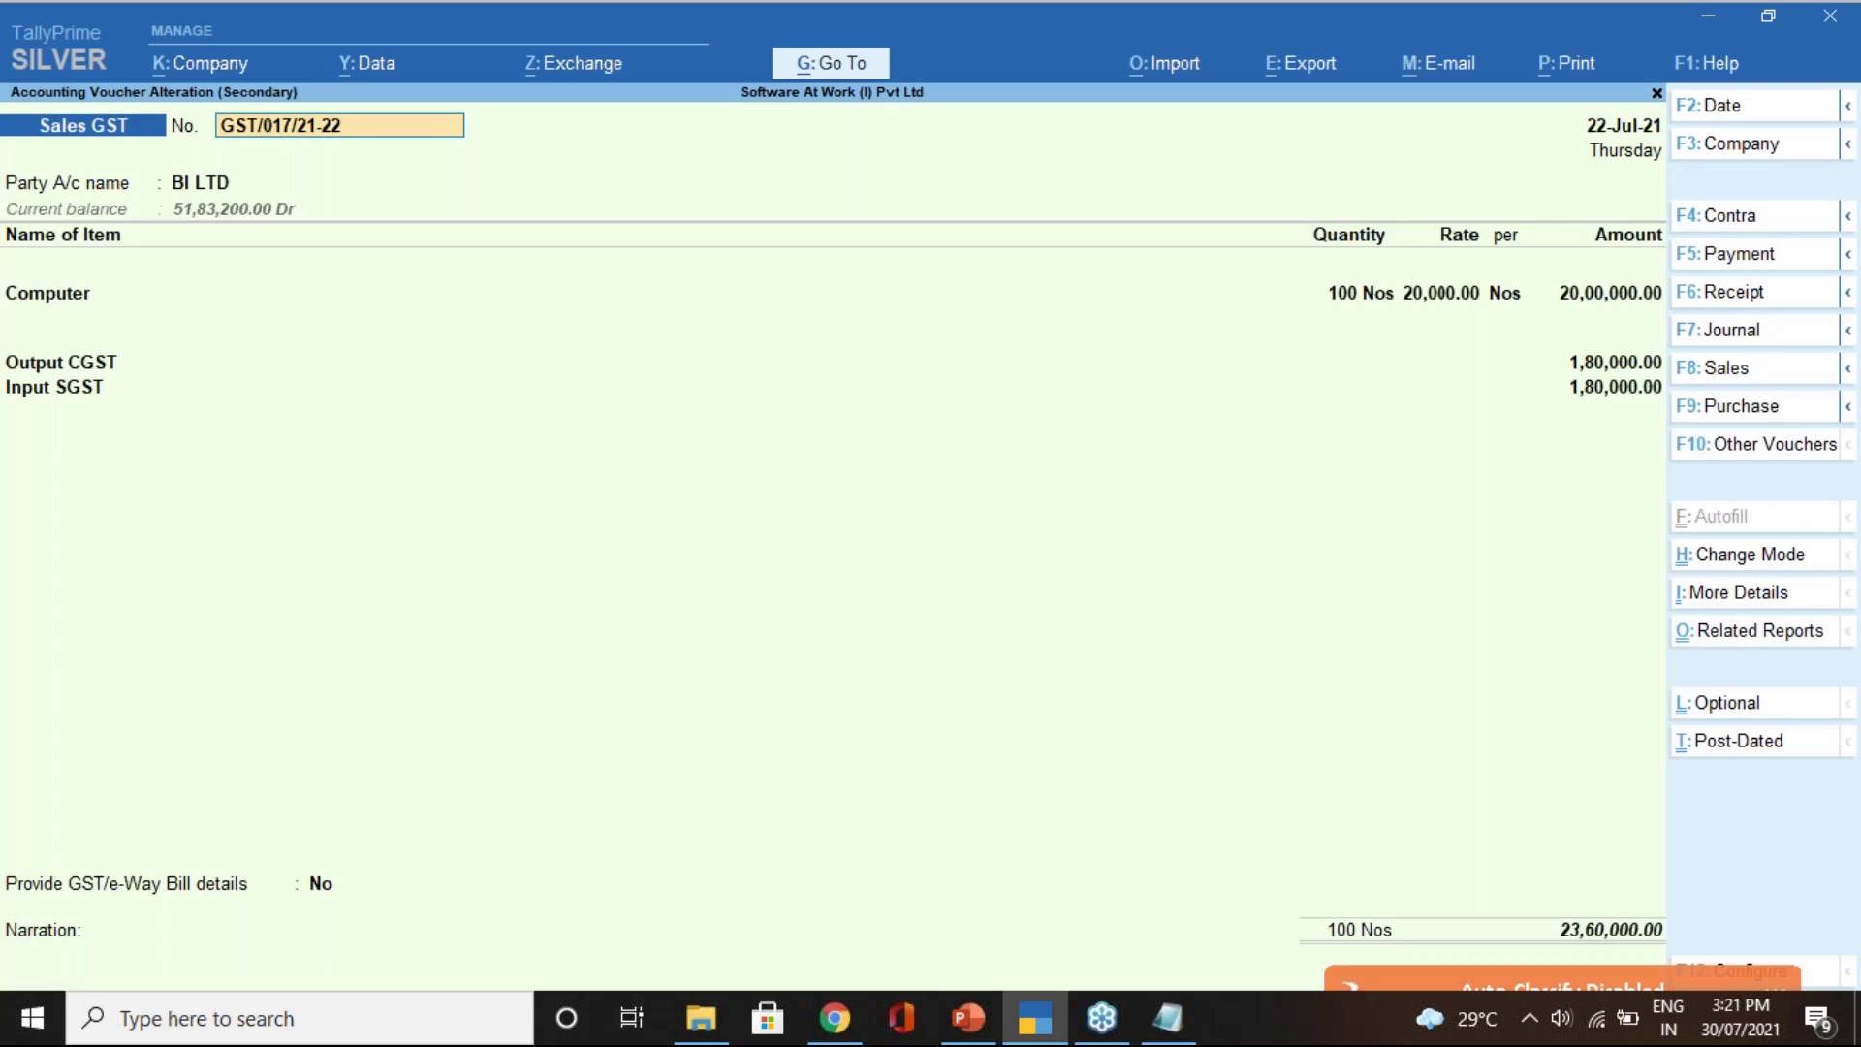
- Keep BI LTD as the party and accept the voucher's existing dispatch and party details
{"action": "key", "text": "Return"}
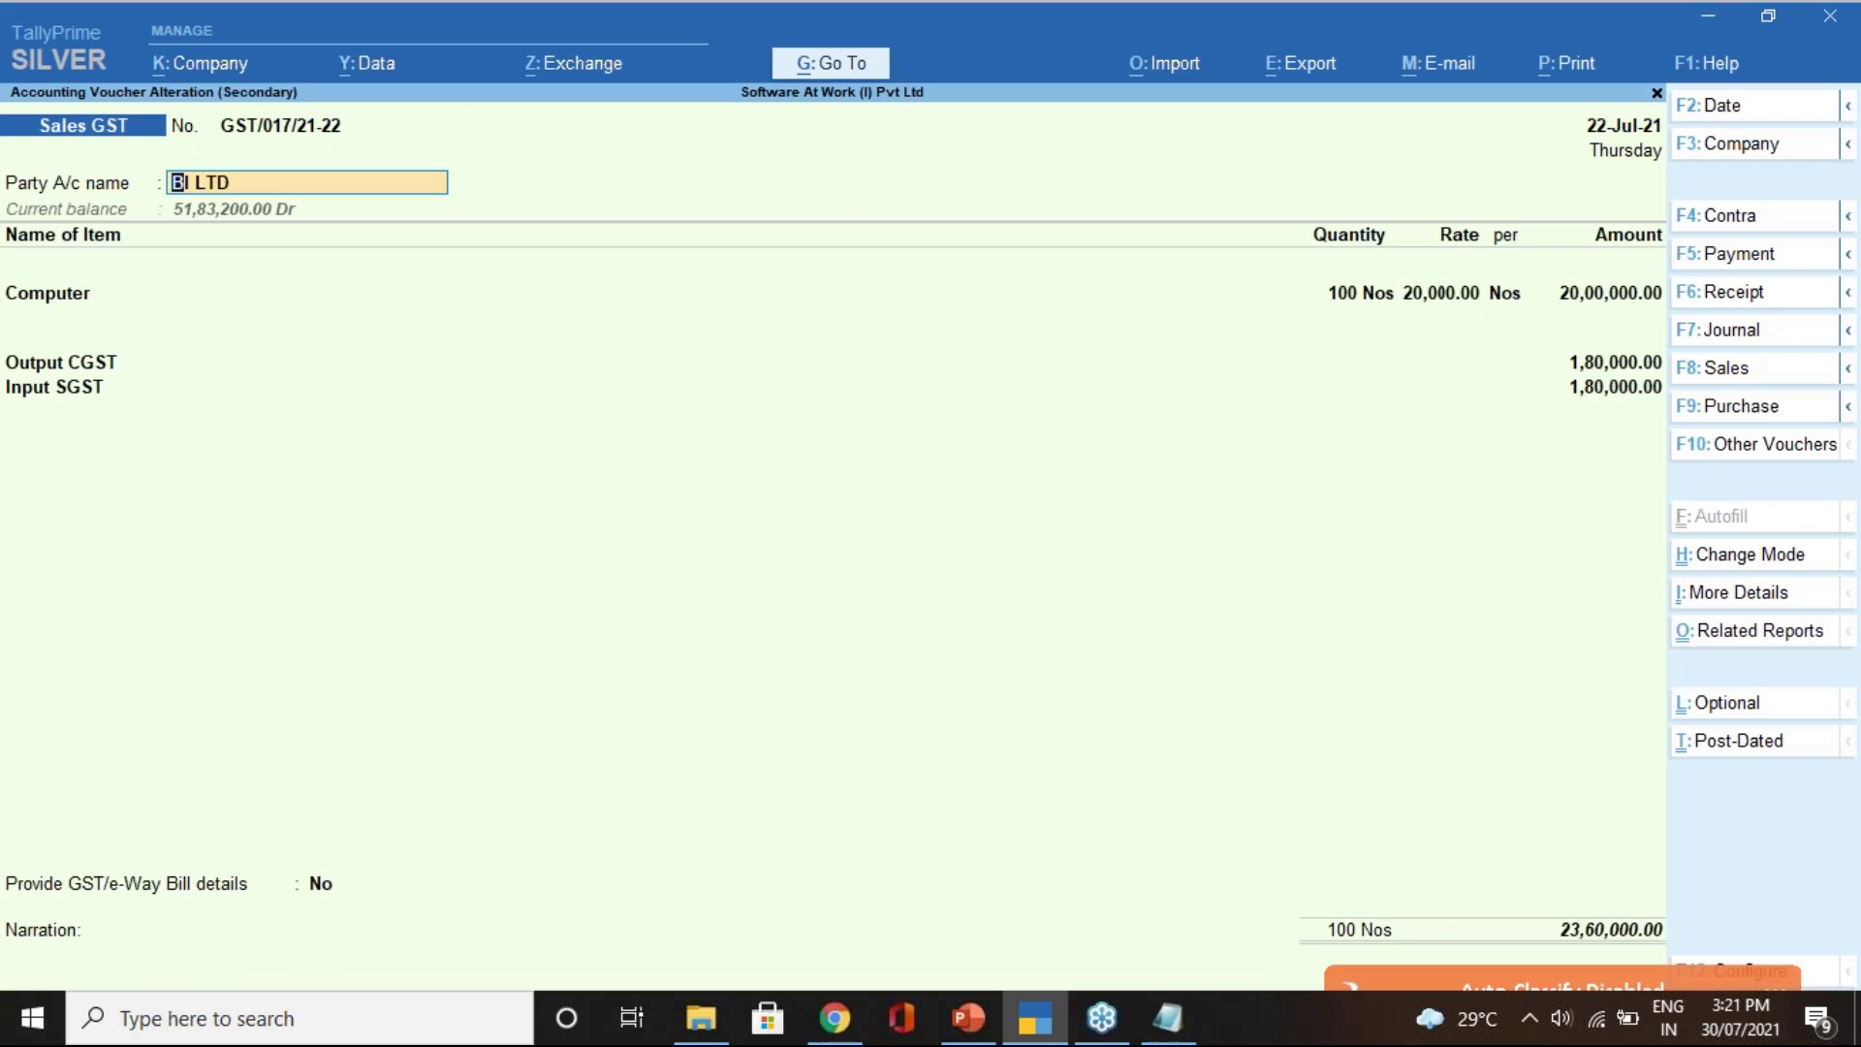
{"action": "key", "text": "Return"}
{"action": "key", "text": "Return"}
{"action": "key", "text": "Return"}
{"action": "key", "text": "Return"}
{"action": "key", "text": "Return"}
{"action": "key", "text": "Return"}
{"action": "key", "text": "Return"}
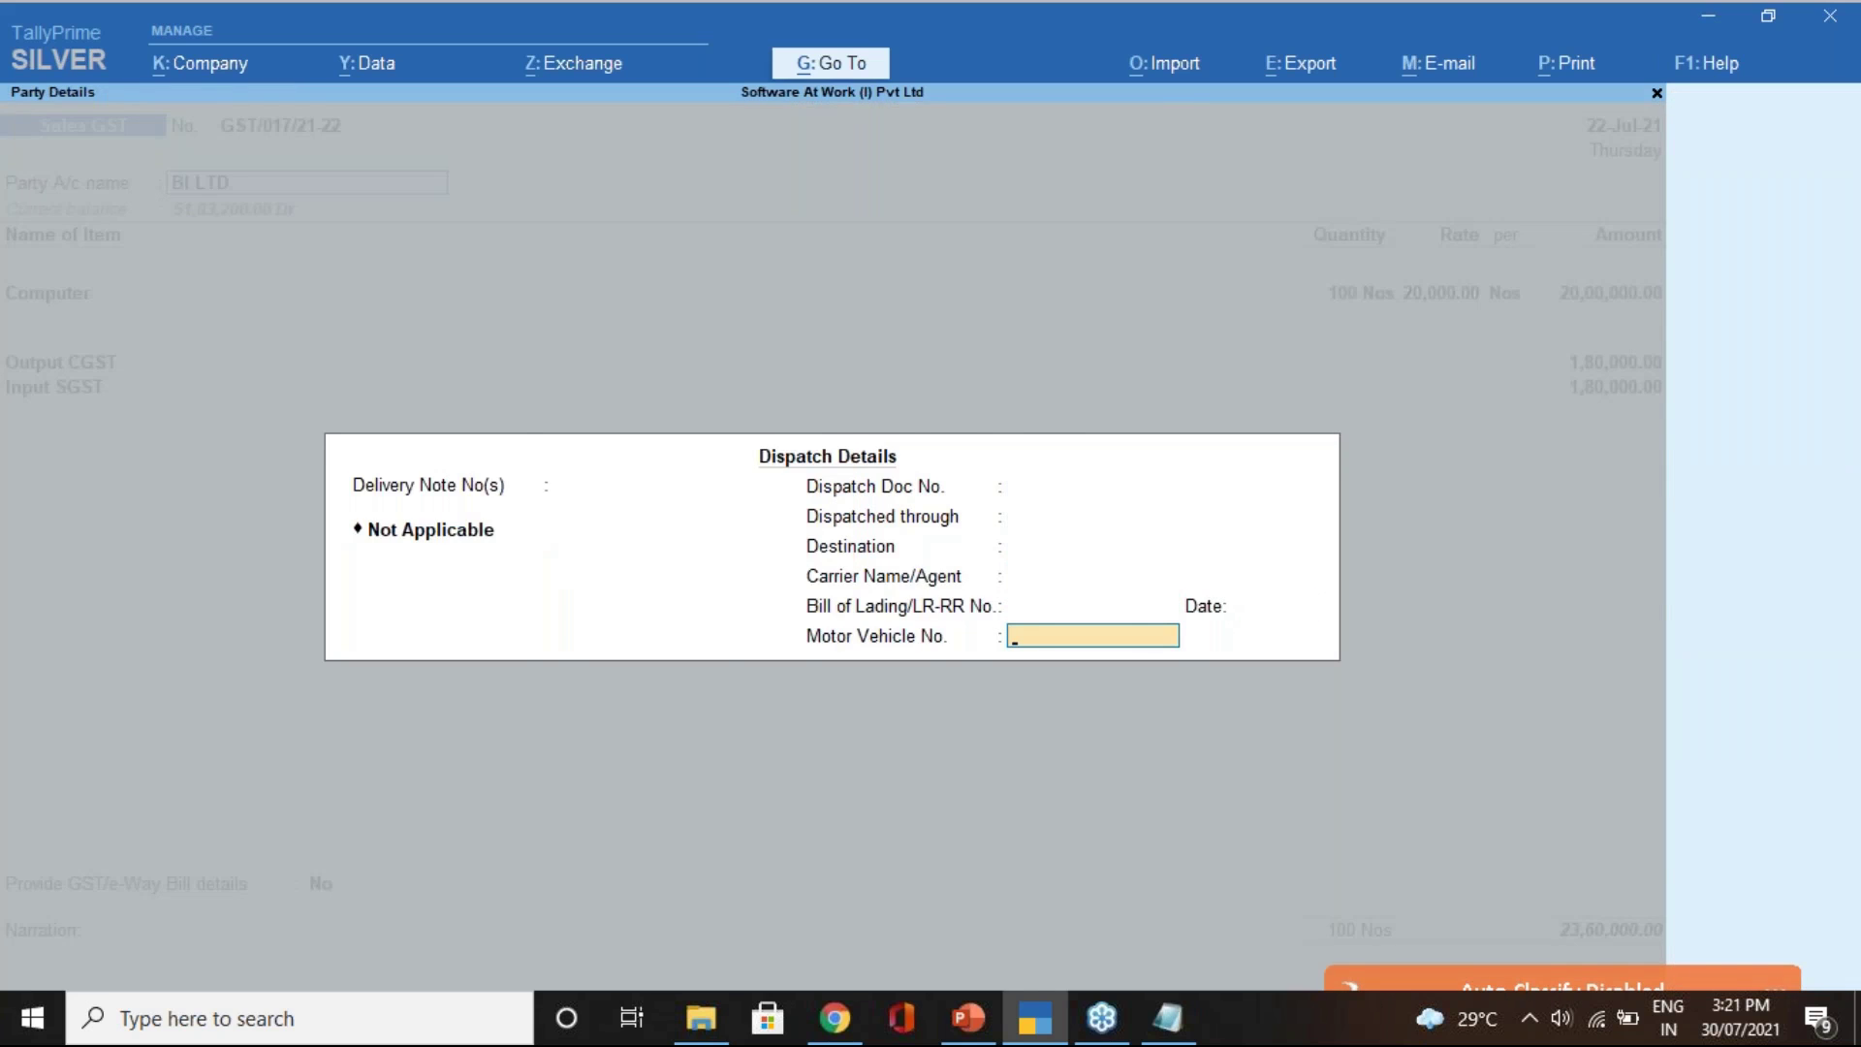
{"action": "key", "text": "Return"}
{"action": "key", "text": "Return"}
{"action": "key", "text": "Return"}
{"action": "key", "text": "Return"}
{"action": "key", "text": "Return"}
{"action": "key", "text": "Return"}
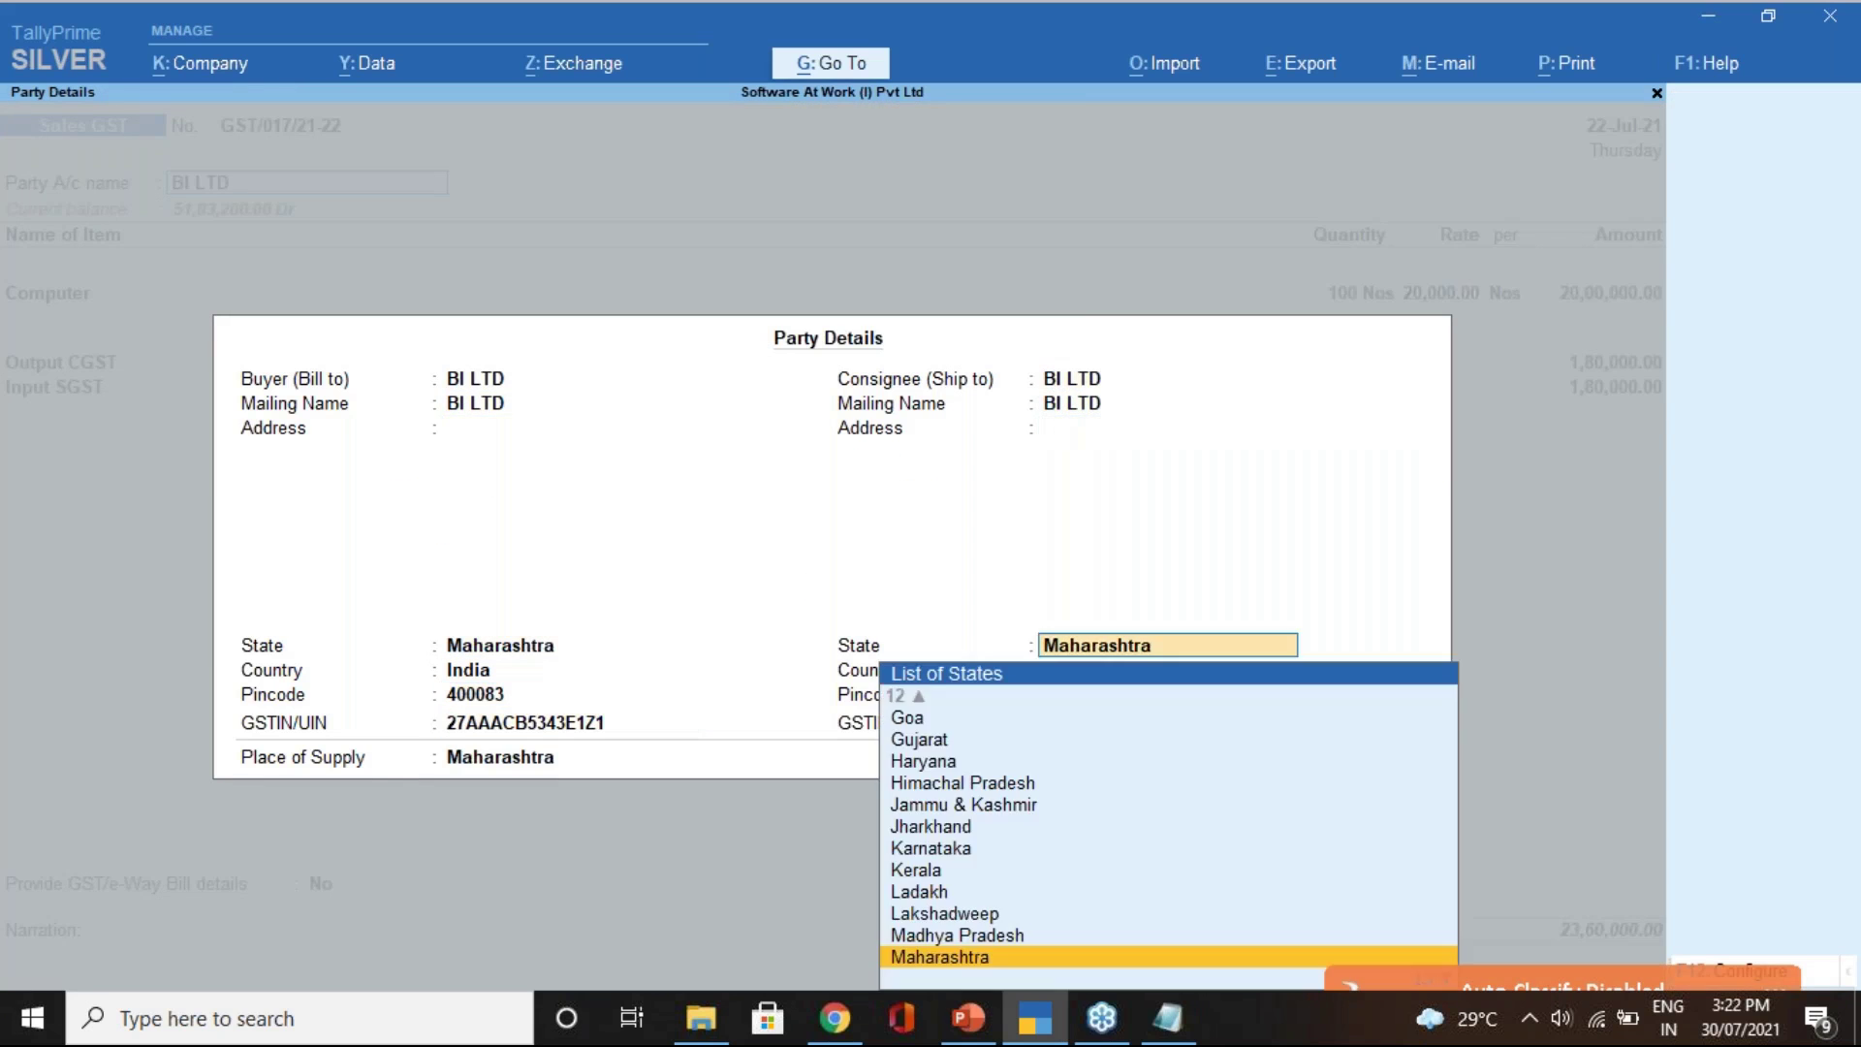
{"action": "key", "text": "Return"}
{"action": "key", "text": "Return"}
{"action": "key", "text": "Return"}
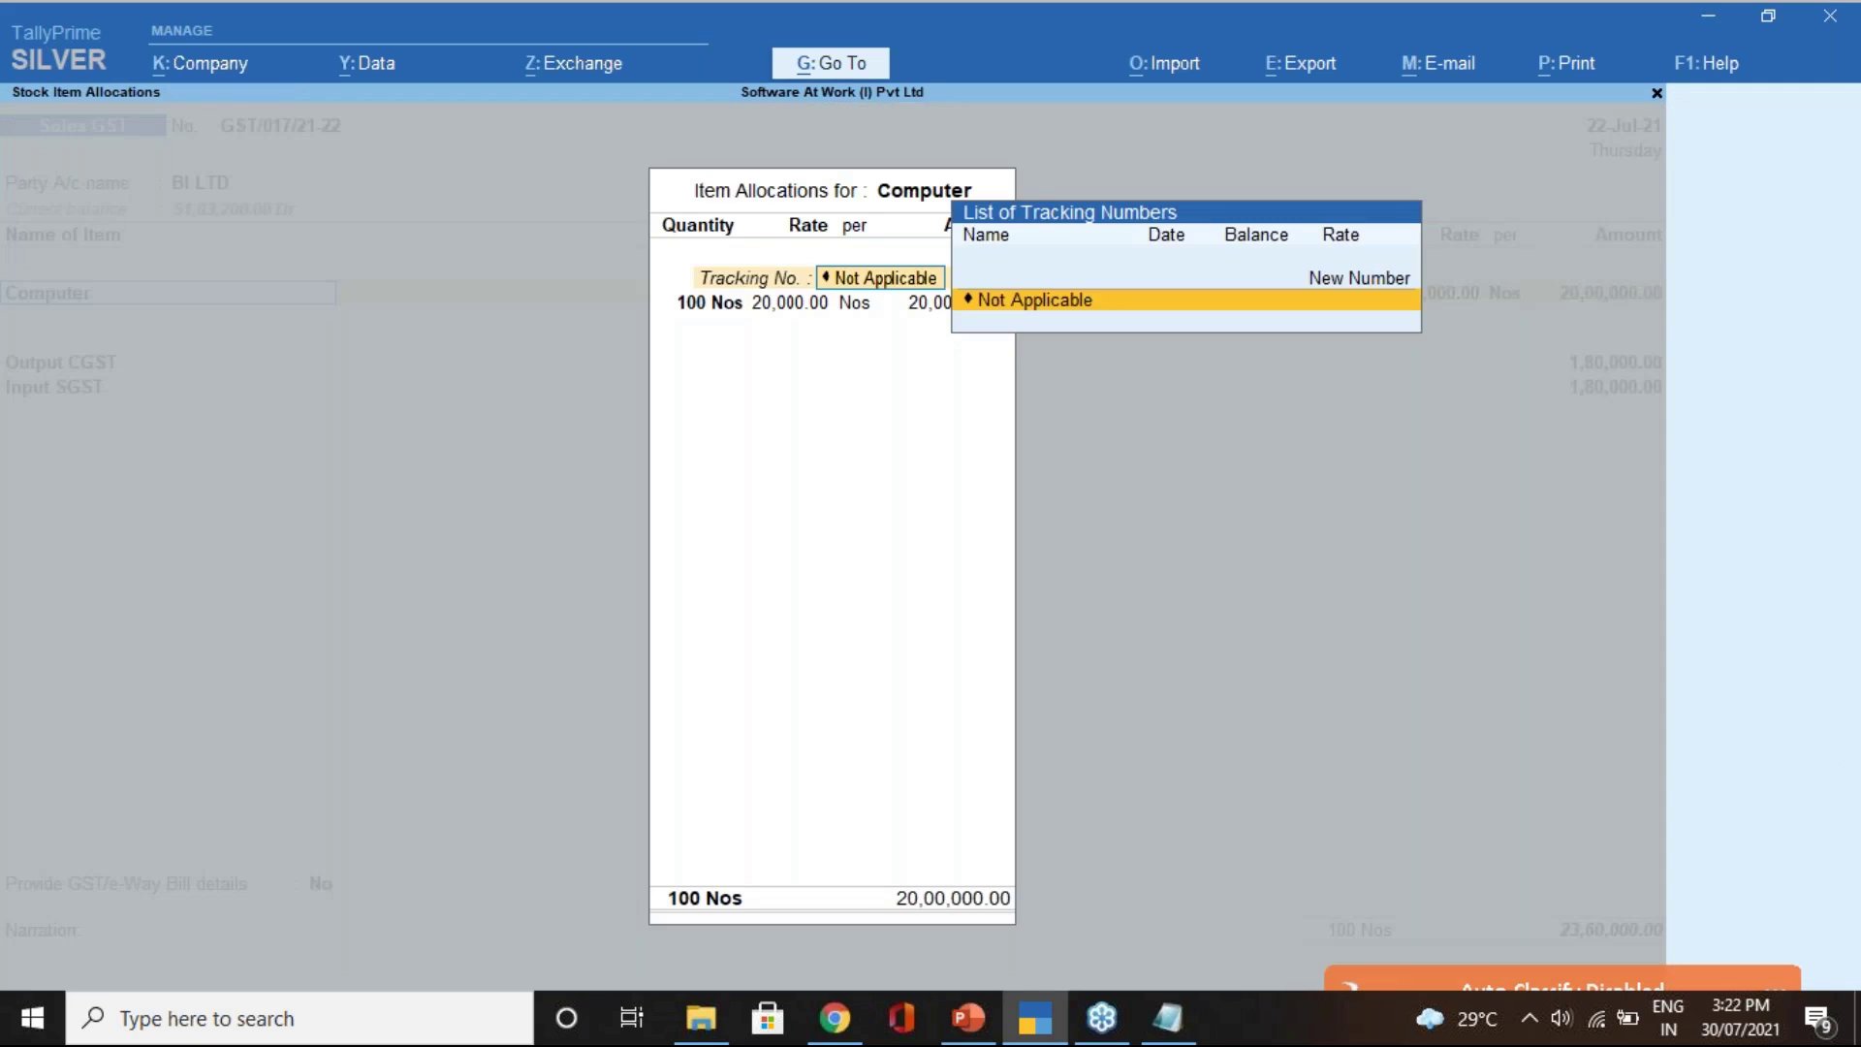
- Accept the Computer allocation of 100 Nos at 20,000.00 without a tracking number, and keep the Output CGST line
{"action": "key", "text": "Return"}
{"action": "key", "text": "Return"}
{"action": "key", "text": "Return"}
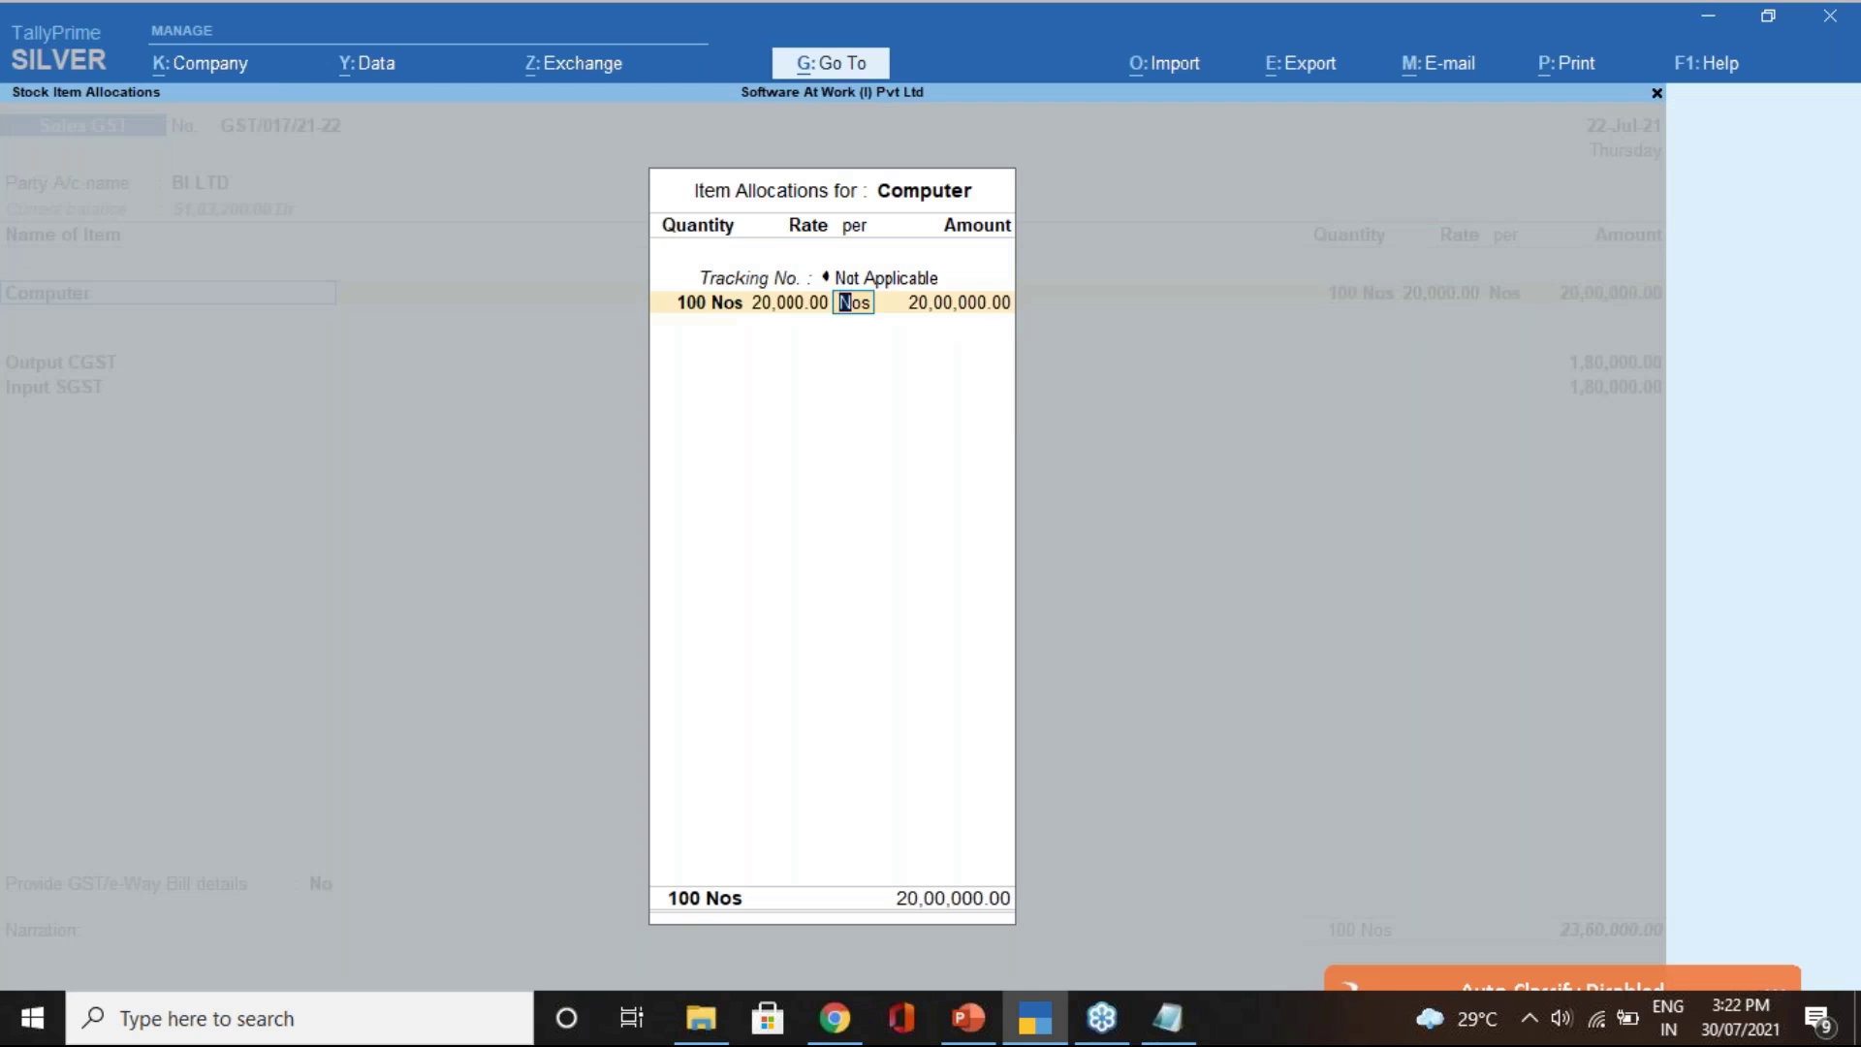
{"action": "key", "text": "Return"}
{"action": "key", "text": "Return"}
{"action": "key", "text": "Return"}
{"action": "key", "text": "Return"}
{"action": "key", "text": "Return"}
{"action": "key", "text": "Return"}
{"action": "key", "text": "Return"}
{"action": "key", "text": "Return"}
{"action": "key", "text": "Return"}
{"action": "key", "text": "Return"}
{"action": "key", "text": "Return"}
{"action": "key", "text": "Return"}
{"action": "key", "text": "Return"}
{"action": "key", "text": "Return"}
{"action": "key", "text": "Return"}
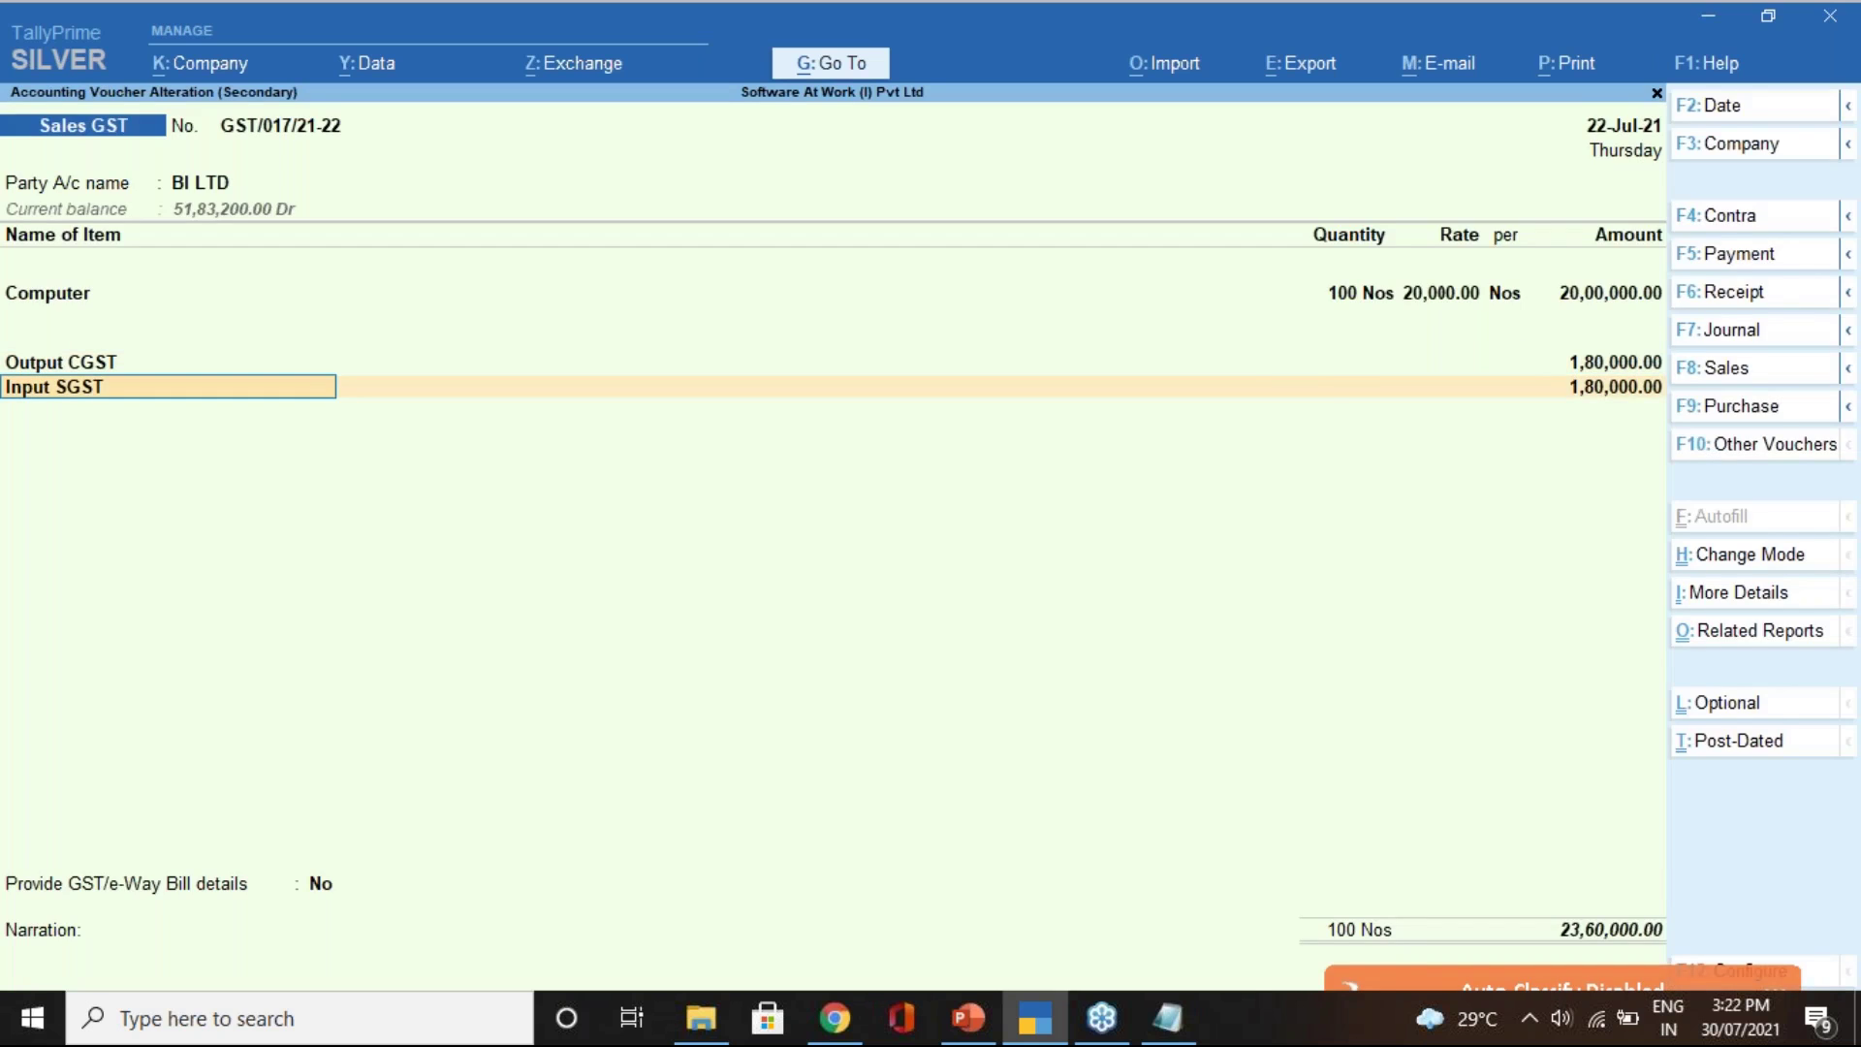
- Replace the Input SGST ledger with Output SGST, keeping its 1,80,000.00 amount, and finish the ledger entries
{"action": "type", "text": "Ou"}
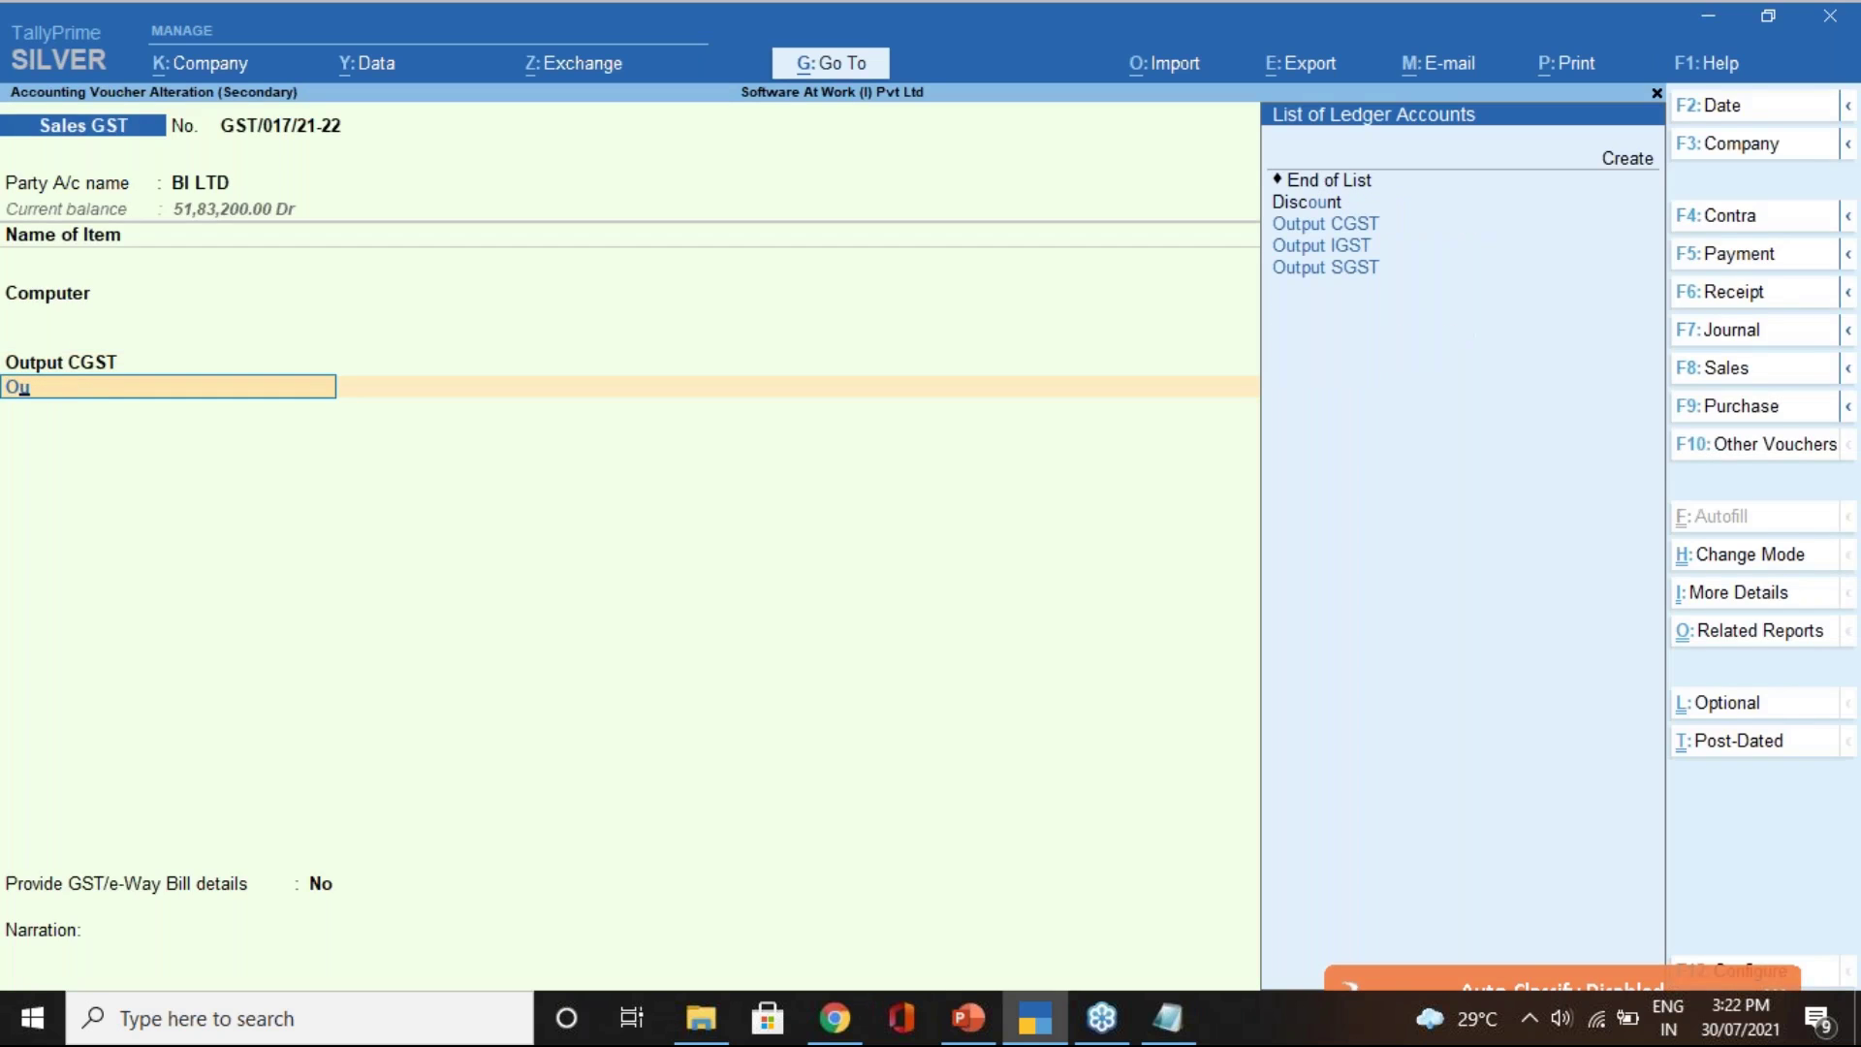
{"action": "key", "text": "Down"}
{"action": "key", "text": "Down"}
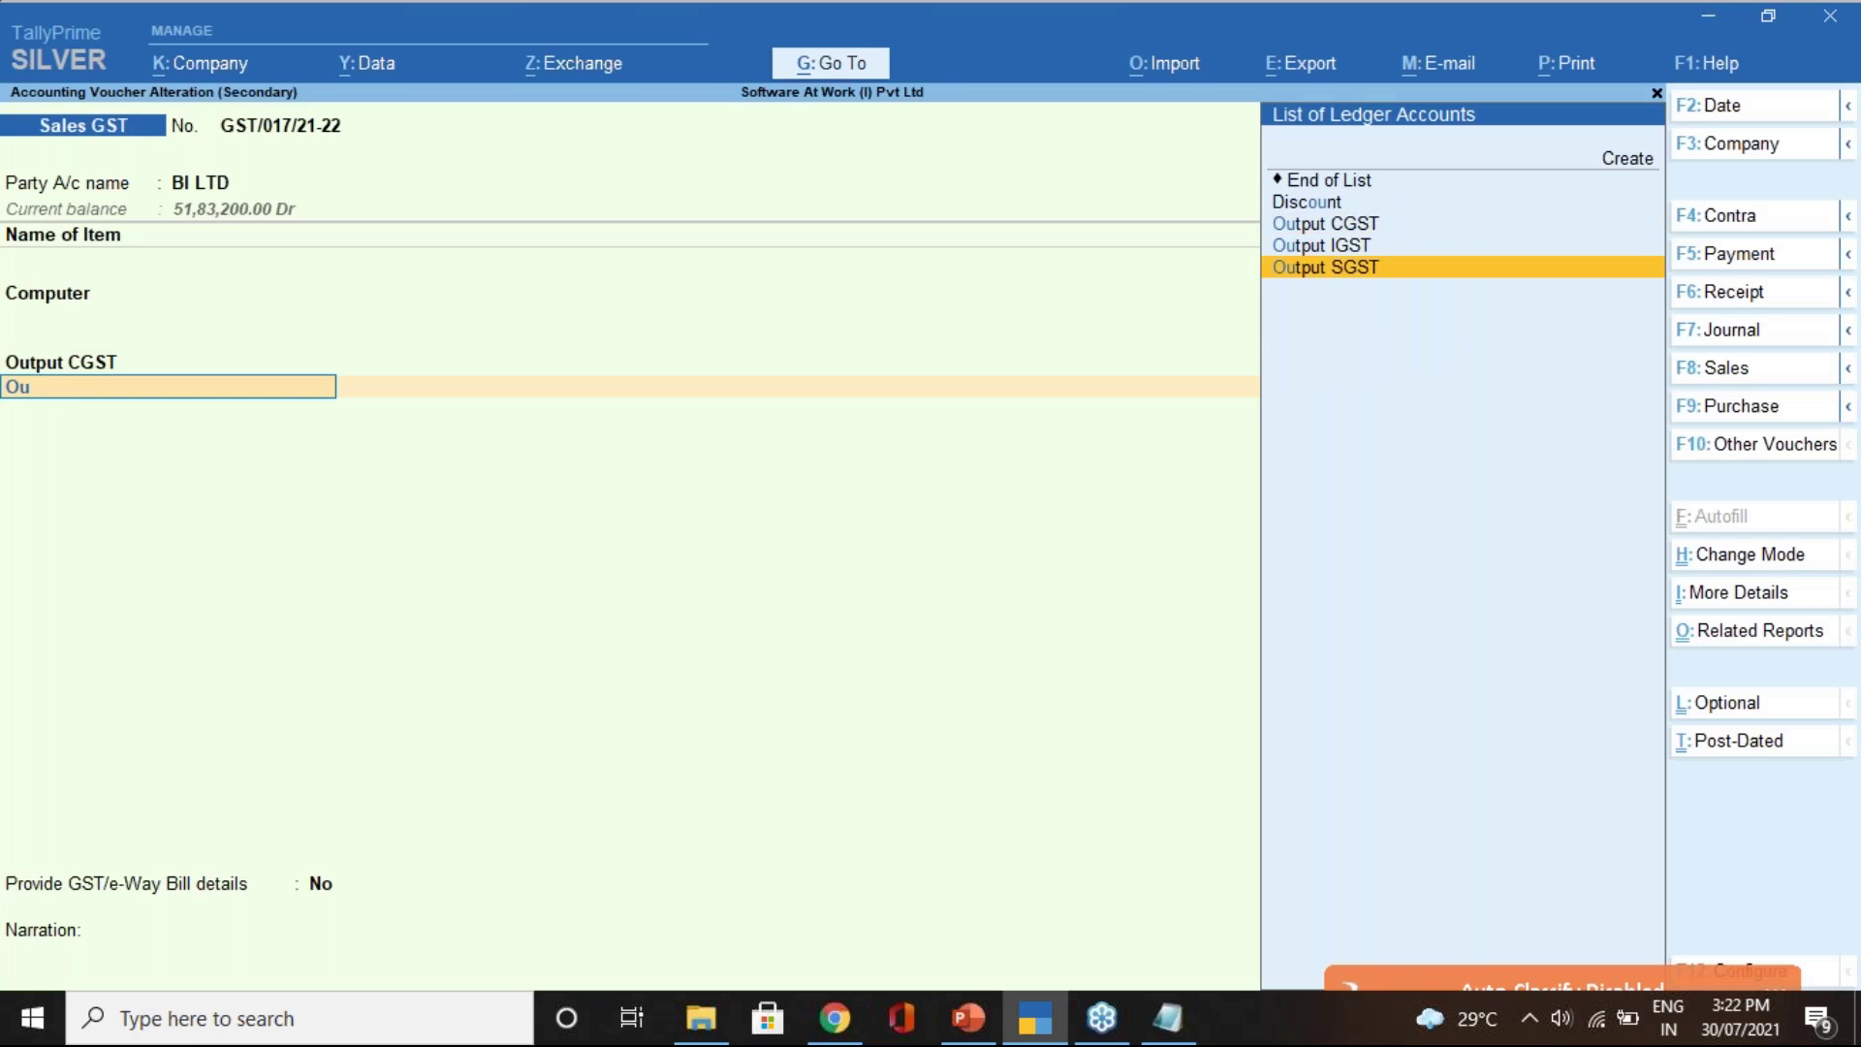
{"action": "key", "text": "Return"}
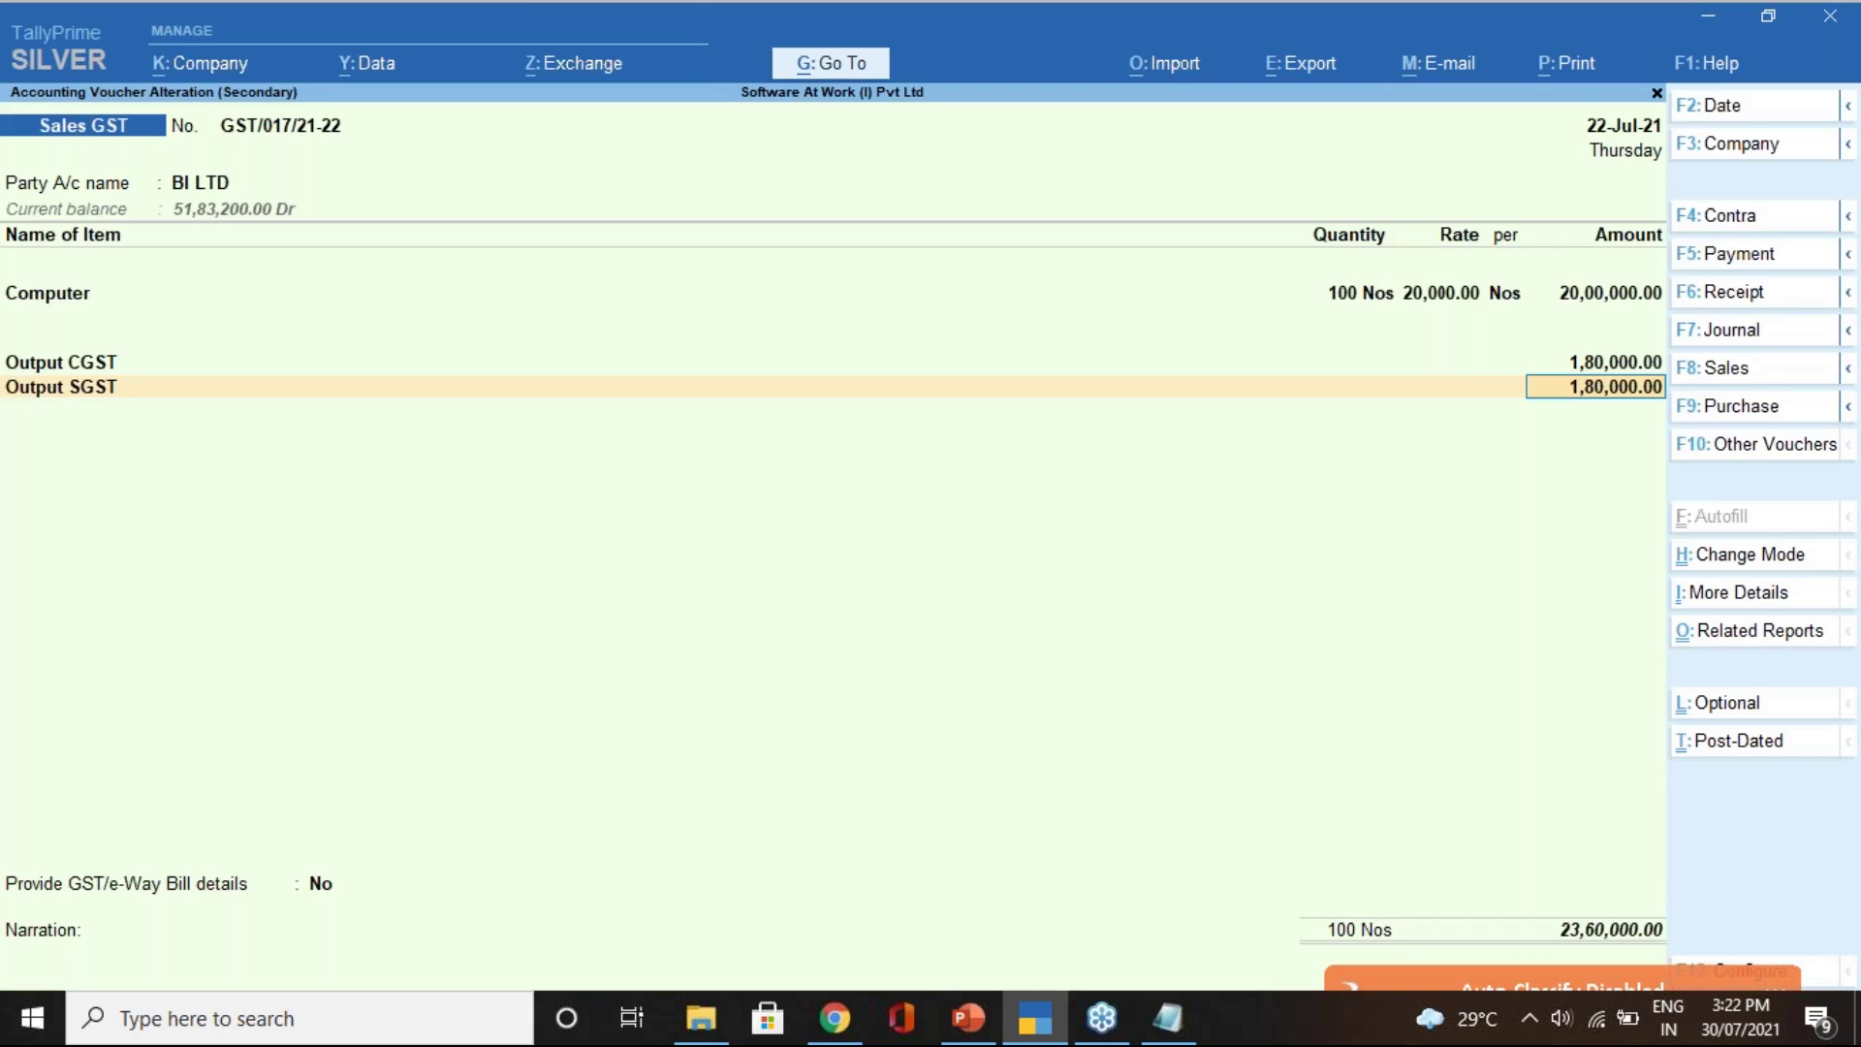
{"action": "key", "text": "Return"}
{"action": "key", "text": "Return"}
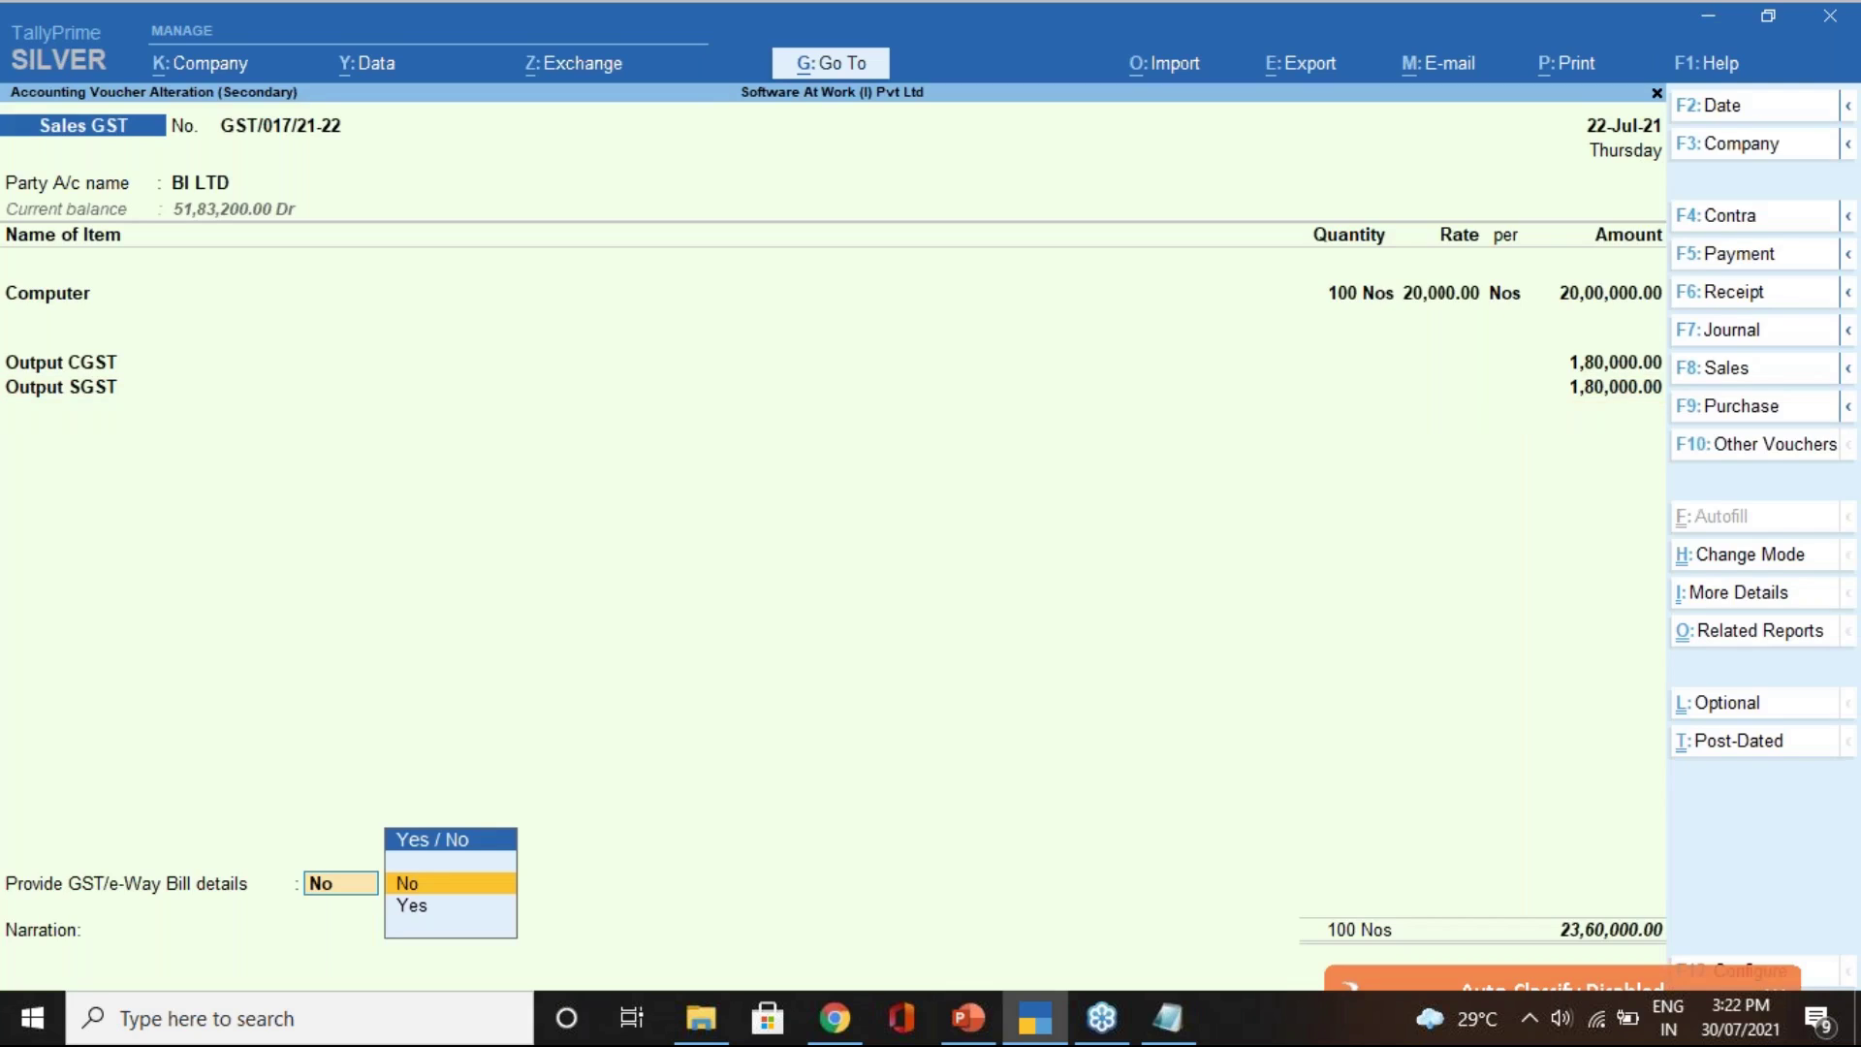
- Set Provide GST/e-Way Bill details to Yes, leaving the e-Way Bill number blank and keeping sub type Supply and document type Tax Invoice
{"action": "key", "text": "Down"}
{"action": "key", "text": "Return"}
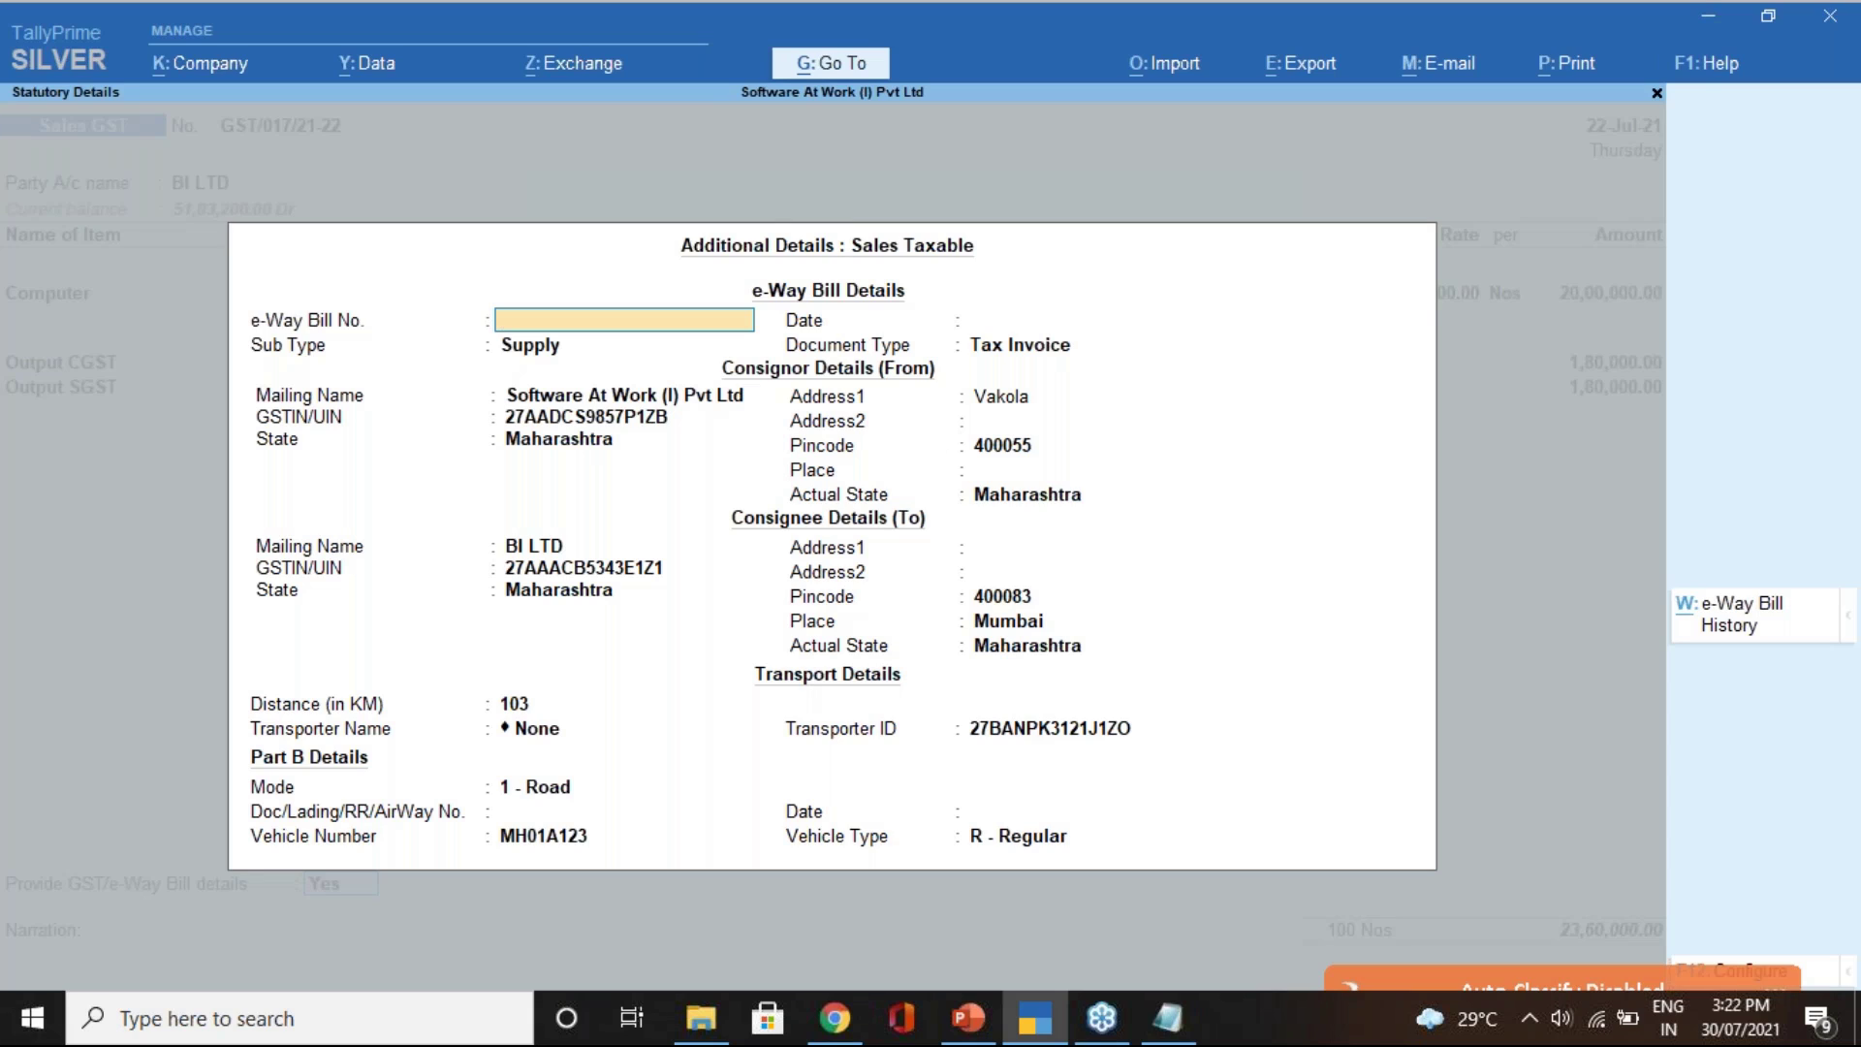
{"action": "key", "text": "Return"}
{"action": "key", "text": "Return"}
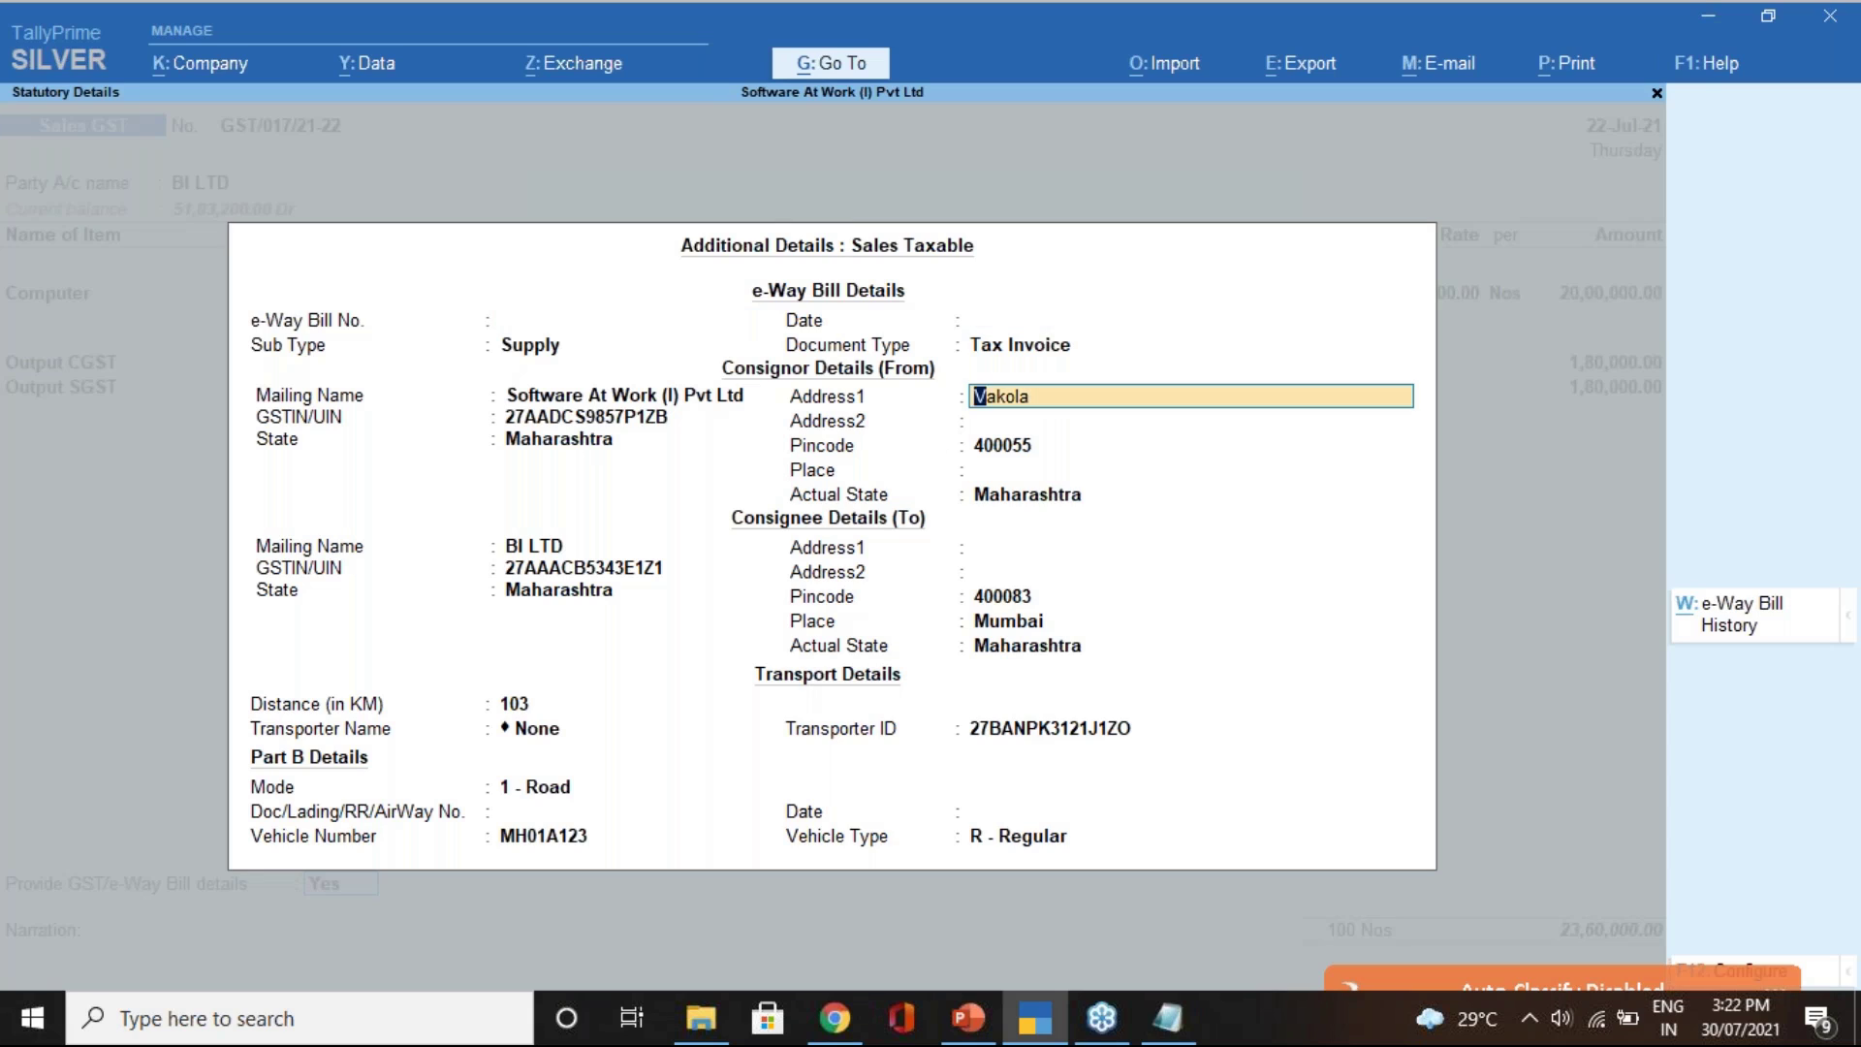
{"action": "key", "text": "BackSpace"}
{"action": "key", "text": "BackSpace"}
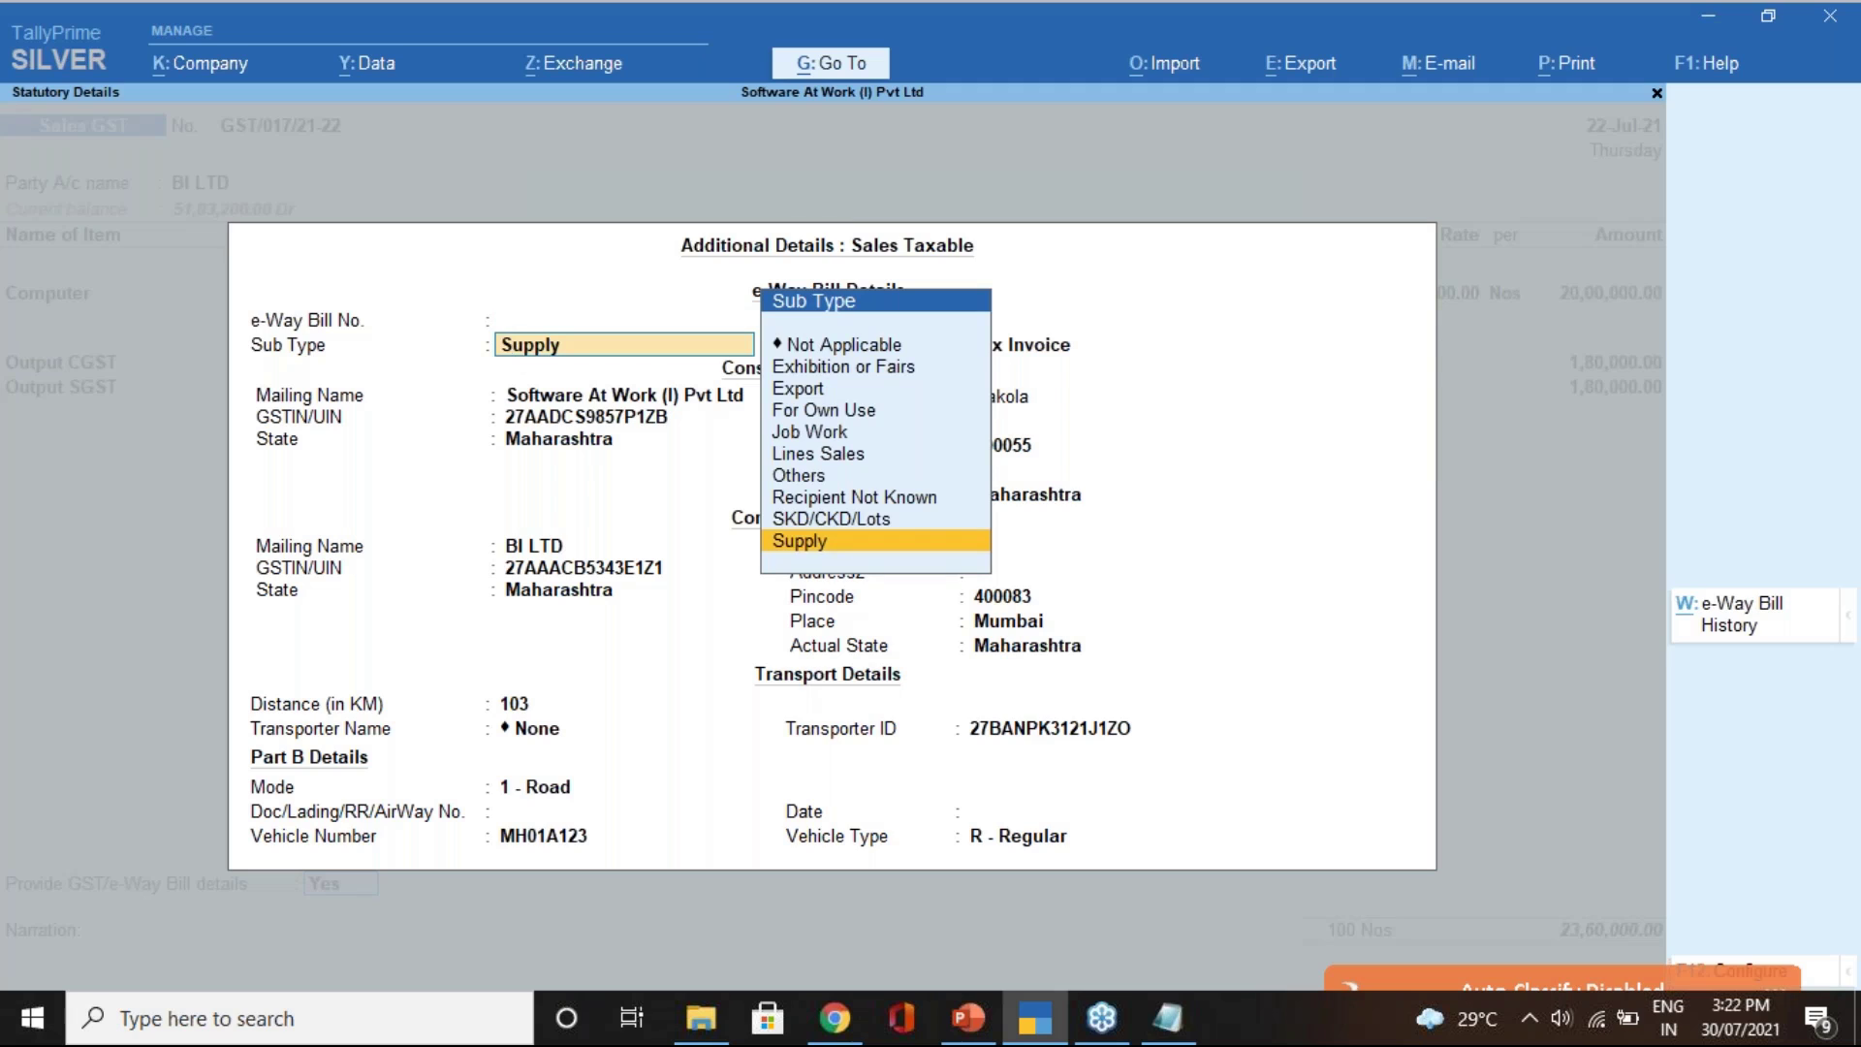
{"action": "key", "text": "Return"}
{"action": "key", "text": "Return"}
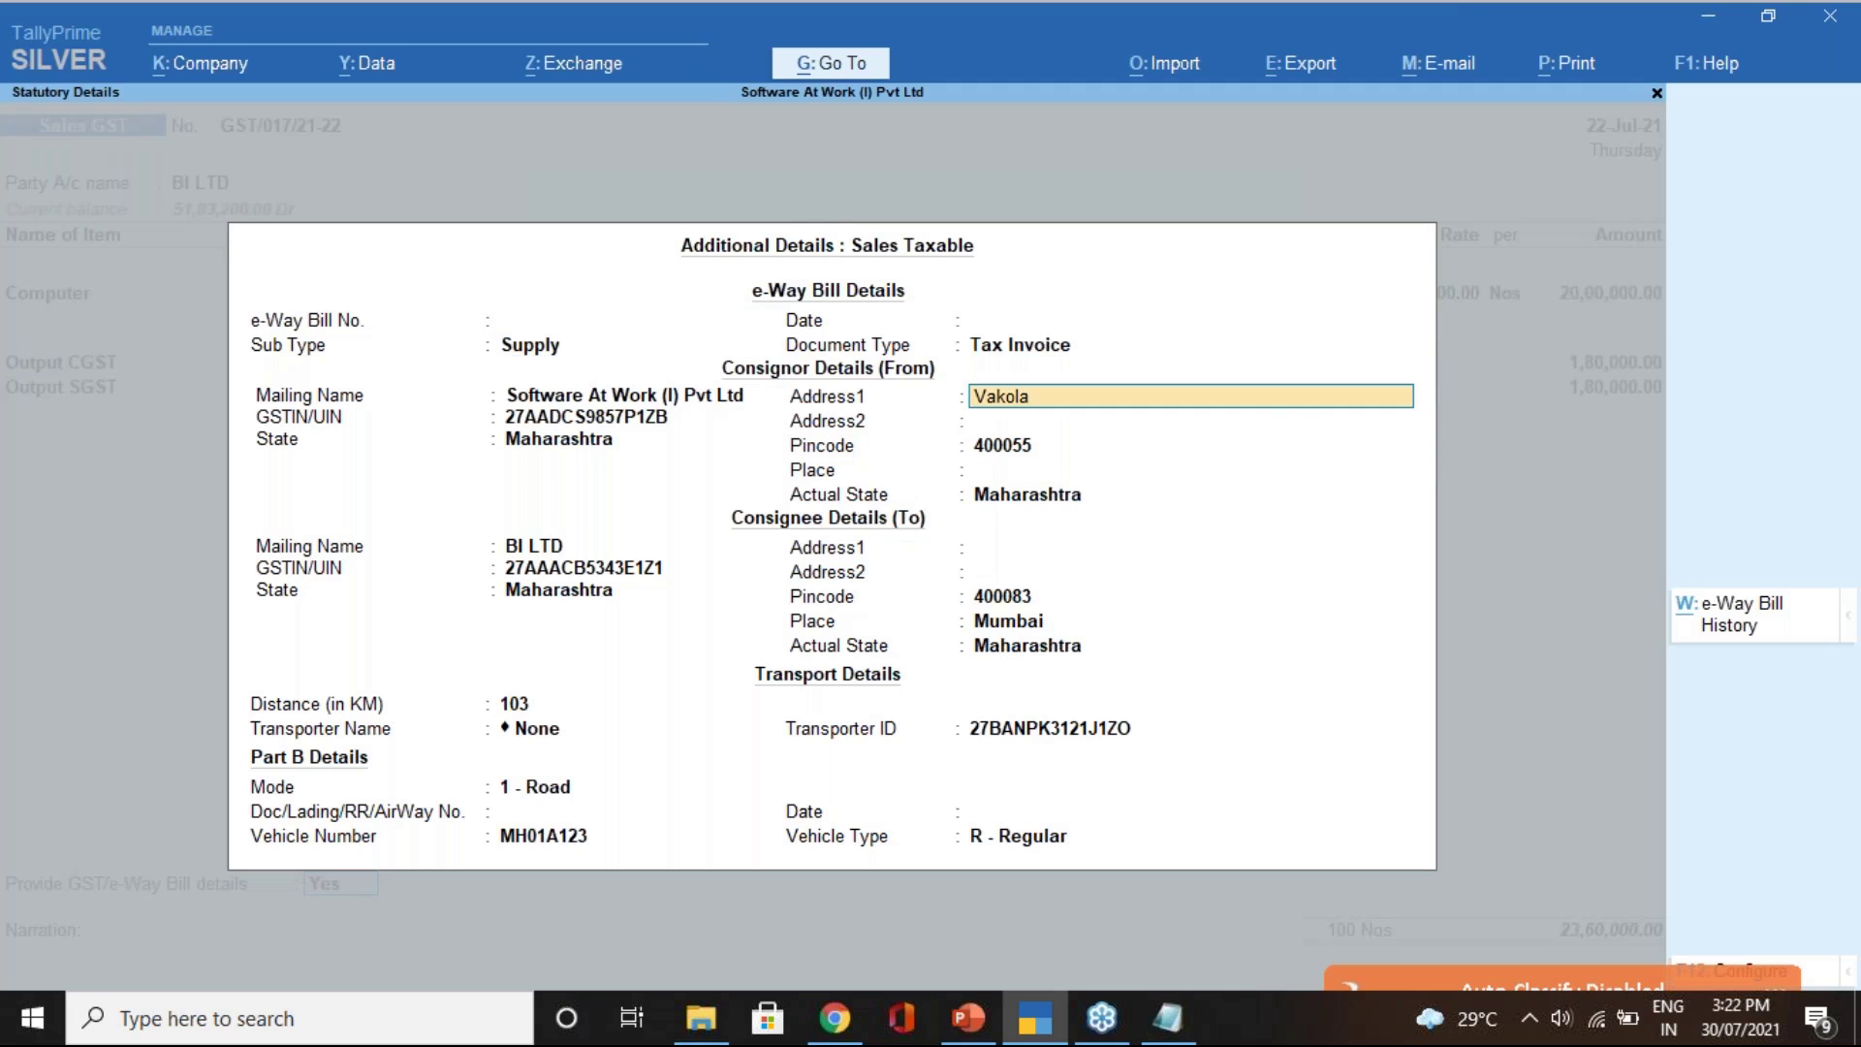
{"action": "key", "text": "BackSpace"}
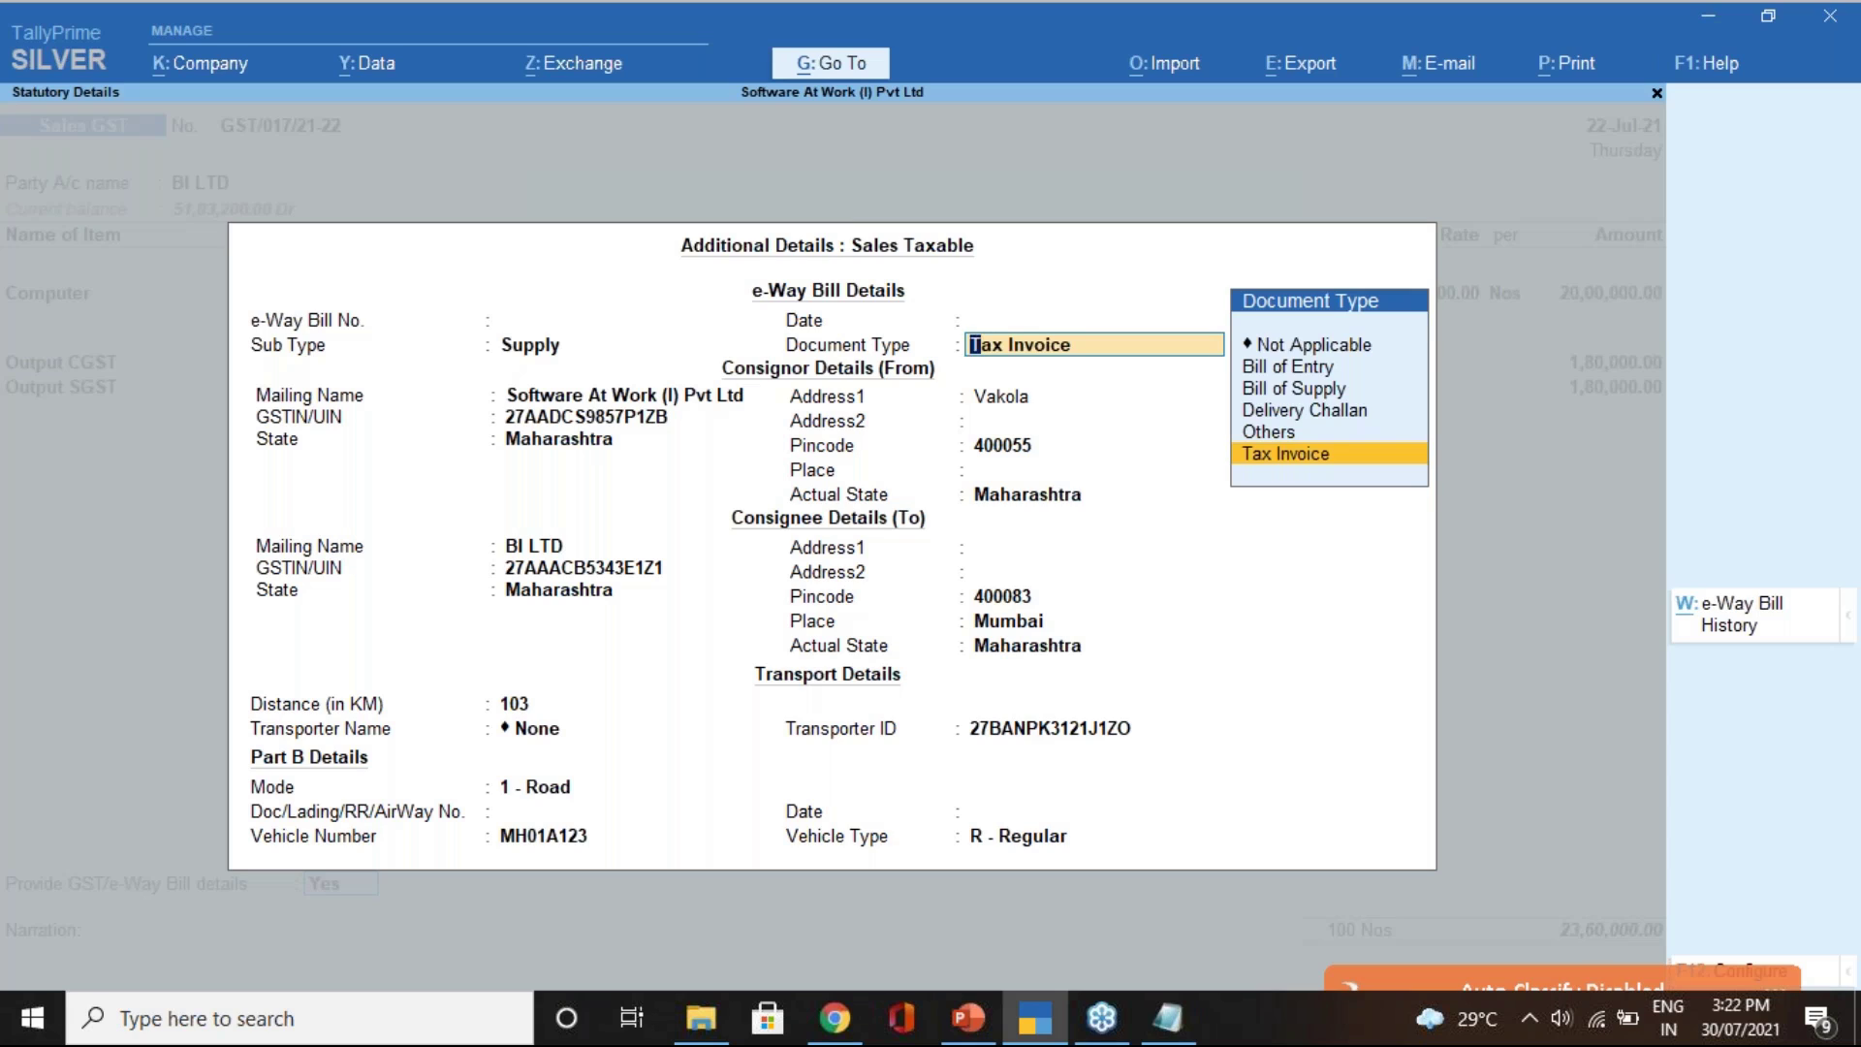
{"action": "key", "text": "Return"}
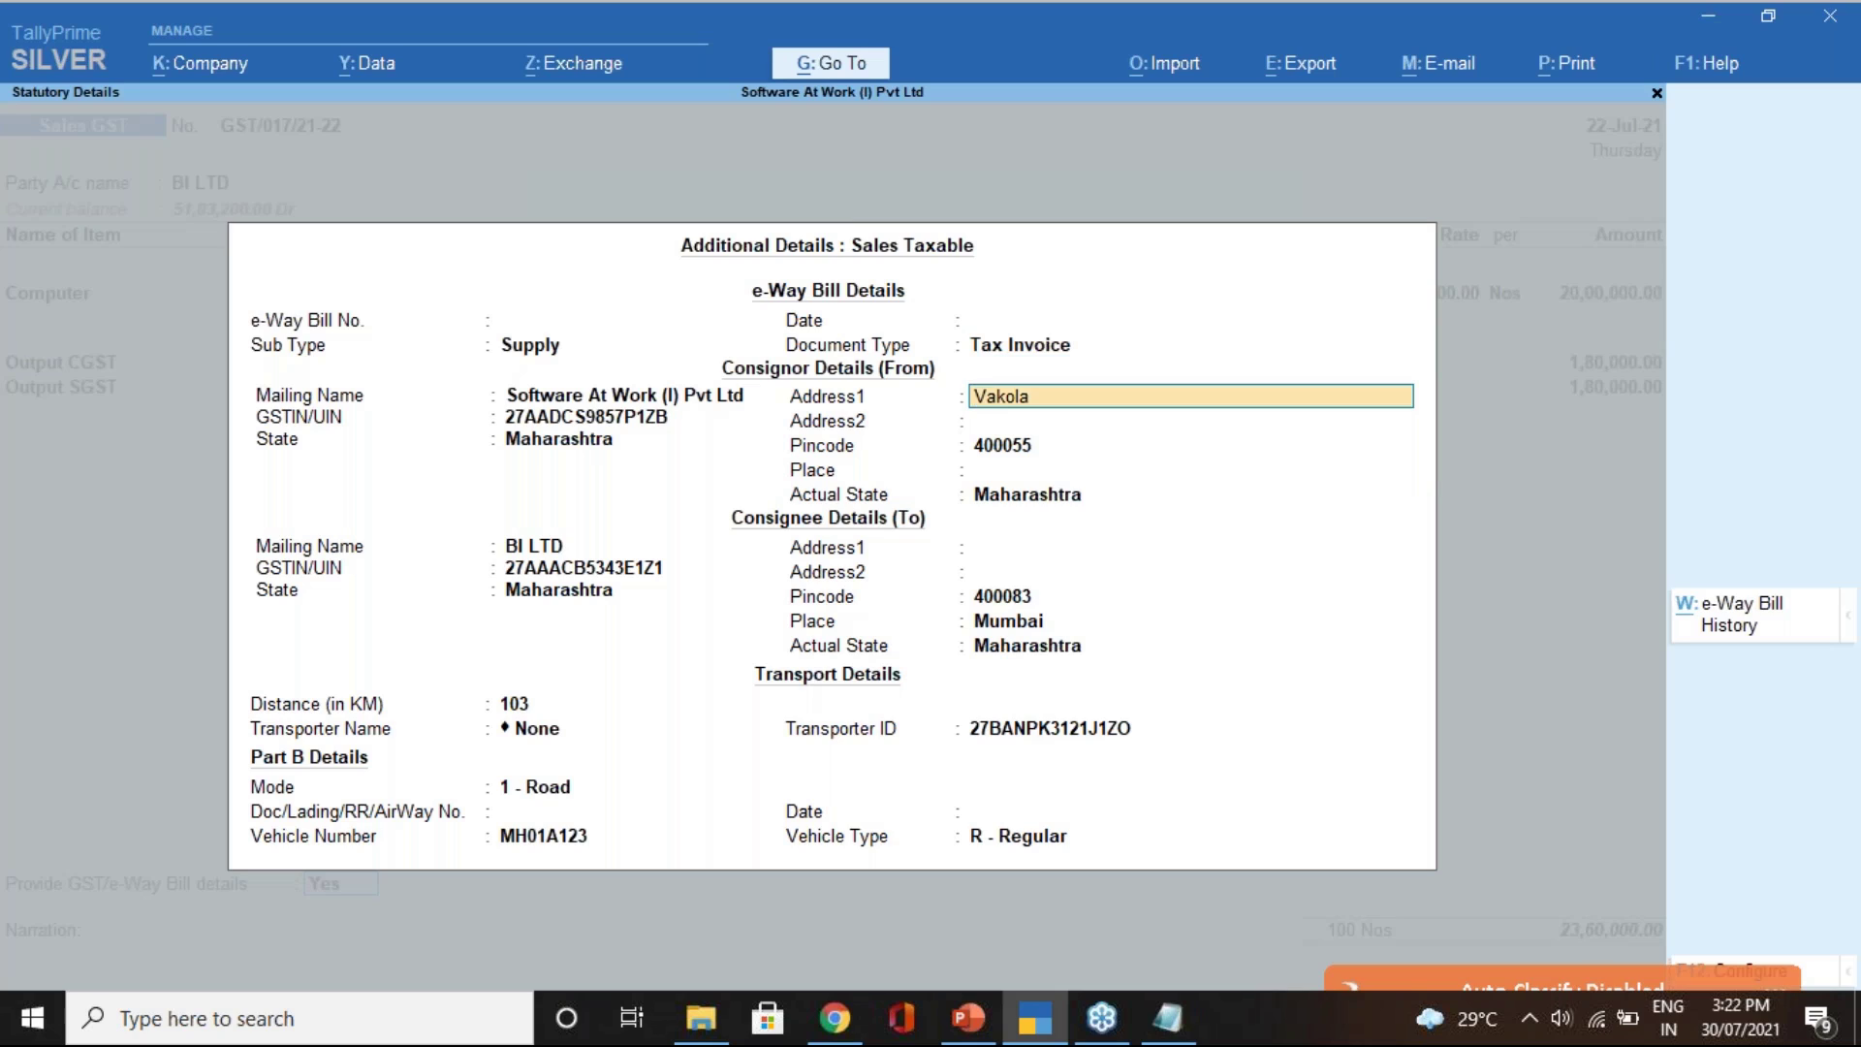
- Set the consignor's place to Mumbai, keeping its existing address, pincode and actual state Maharashtra
{"action": "key", "text": "Return"}
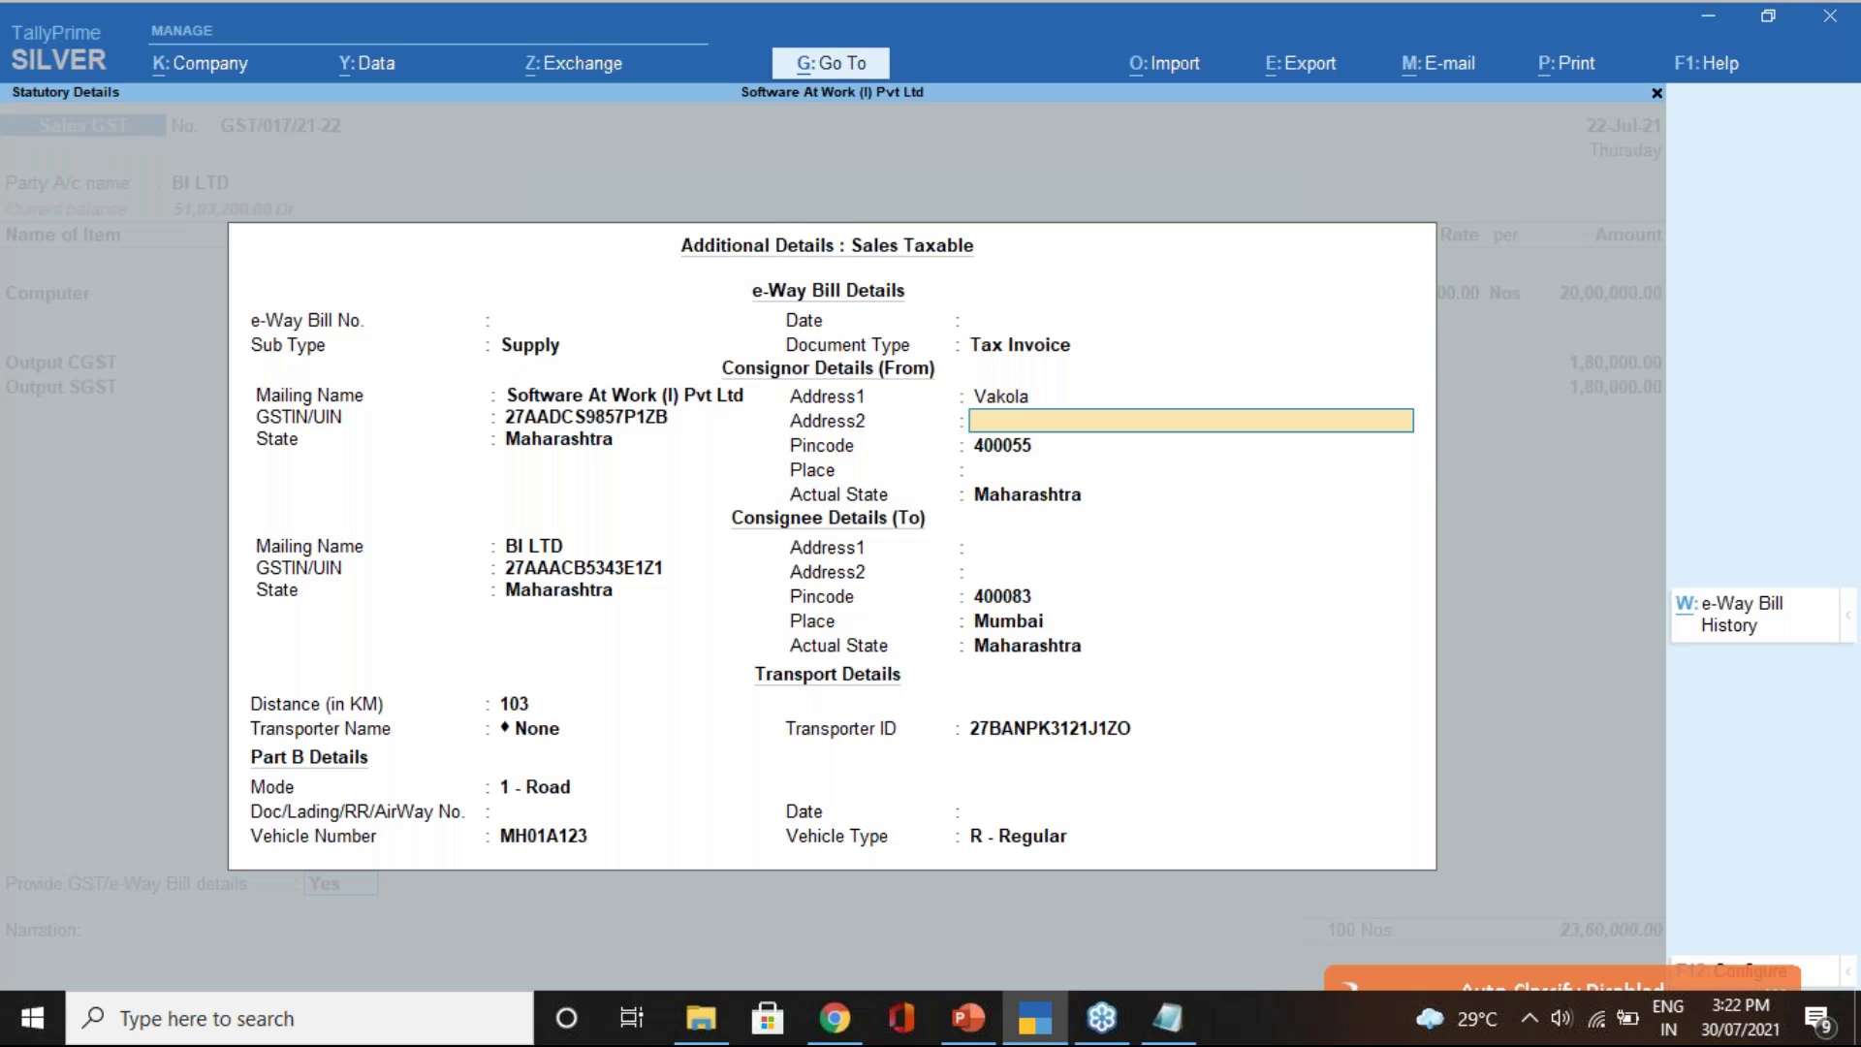
{"action": "key", "text": "Return"}
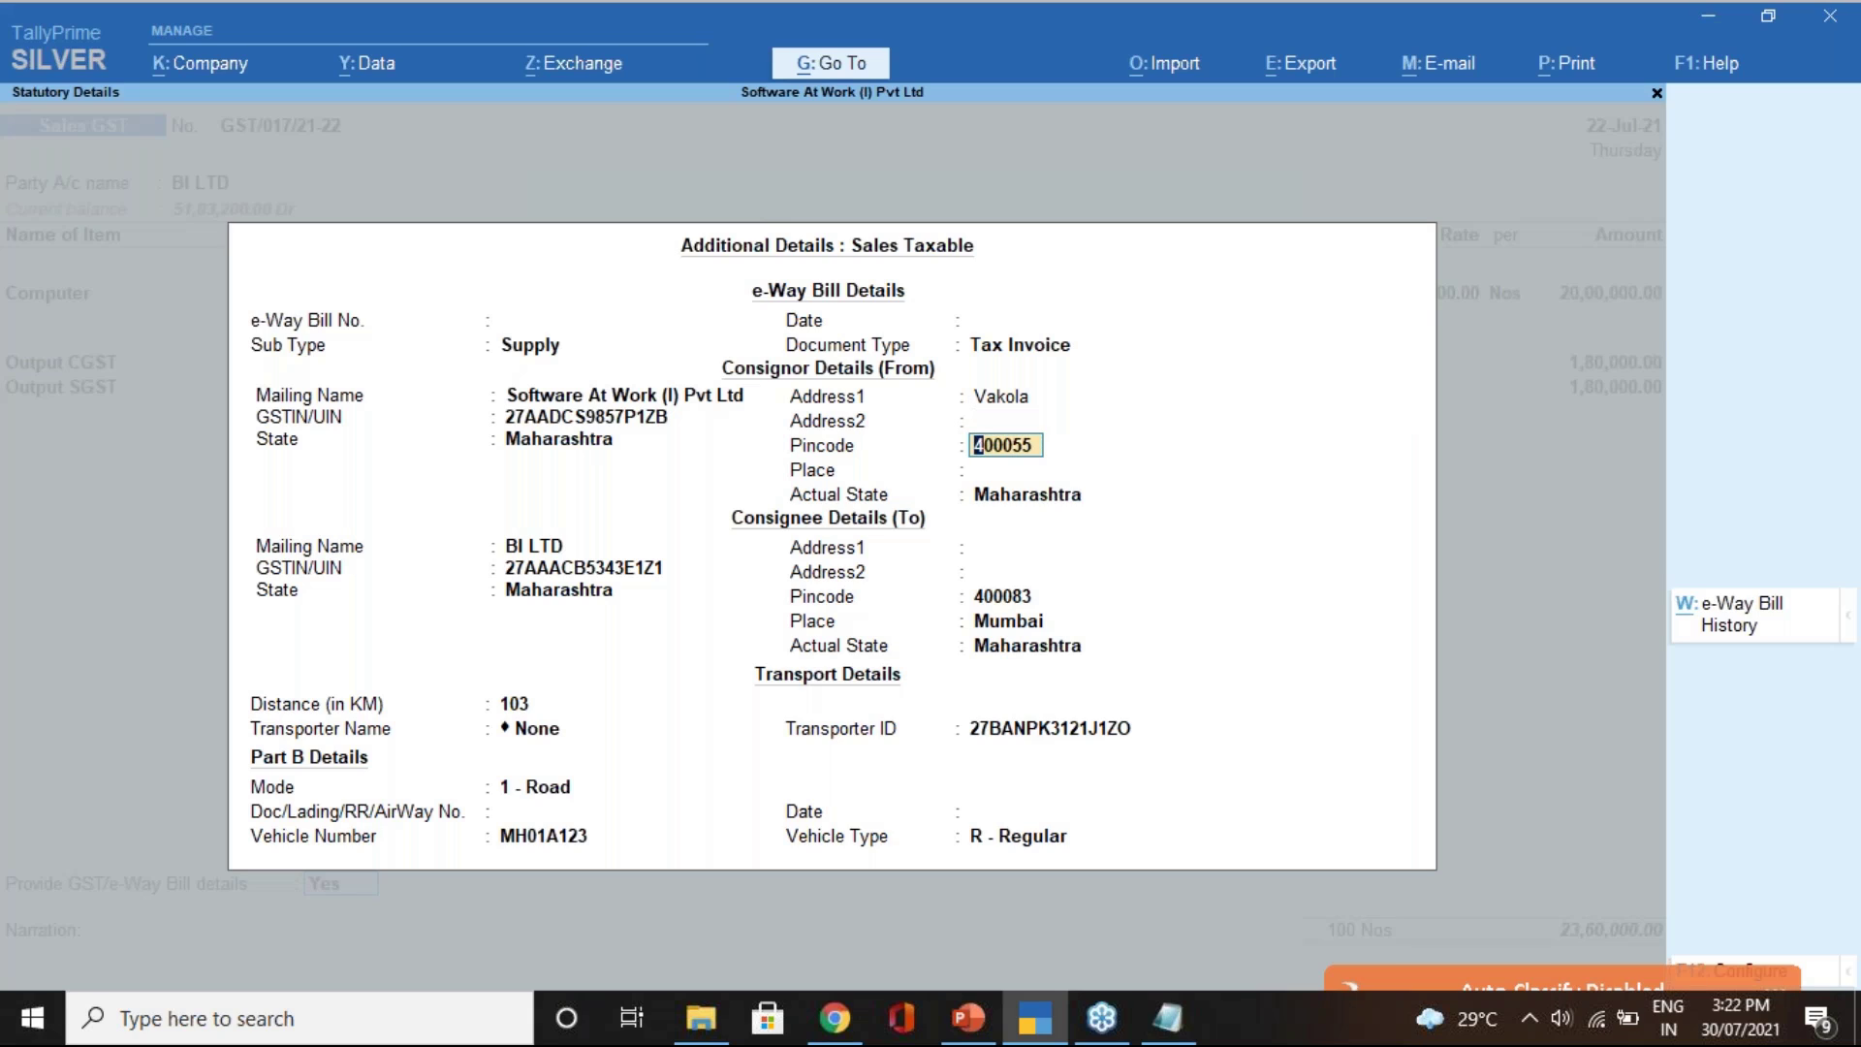
{"action": "key", "text": "Return"}
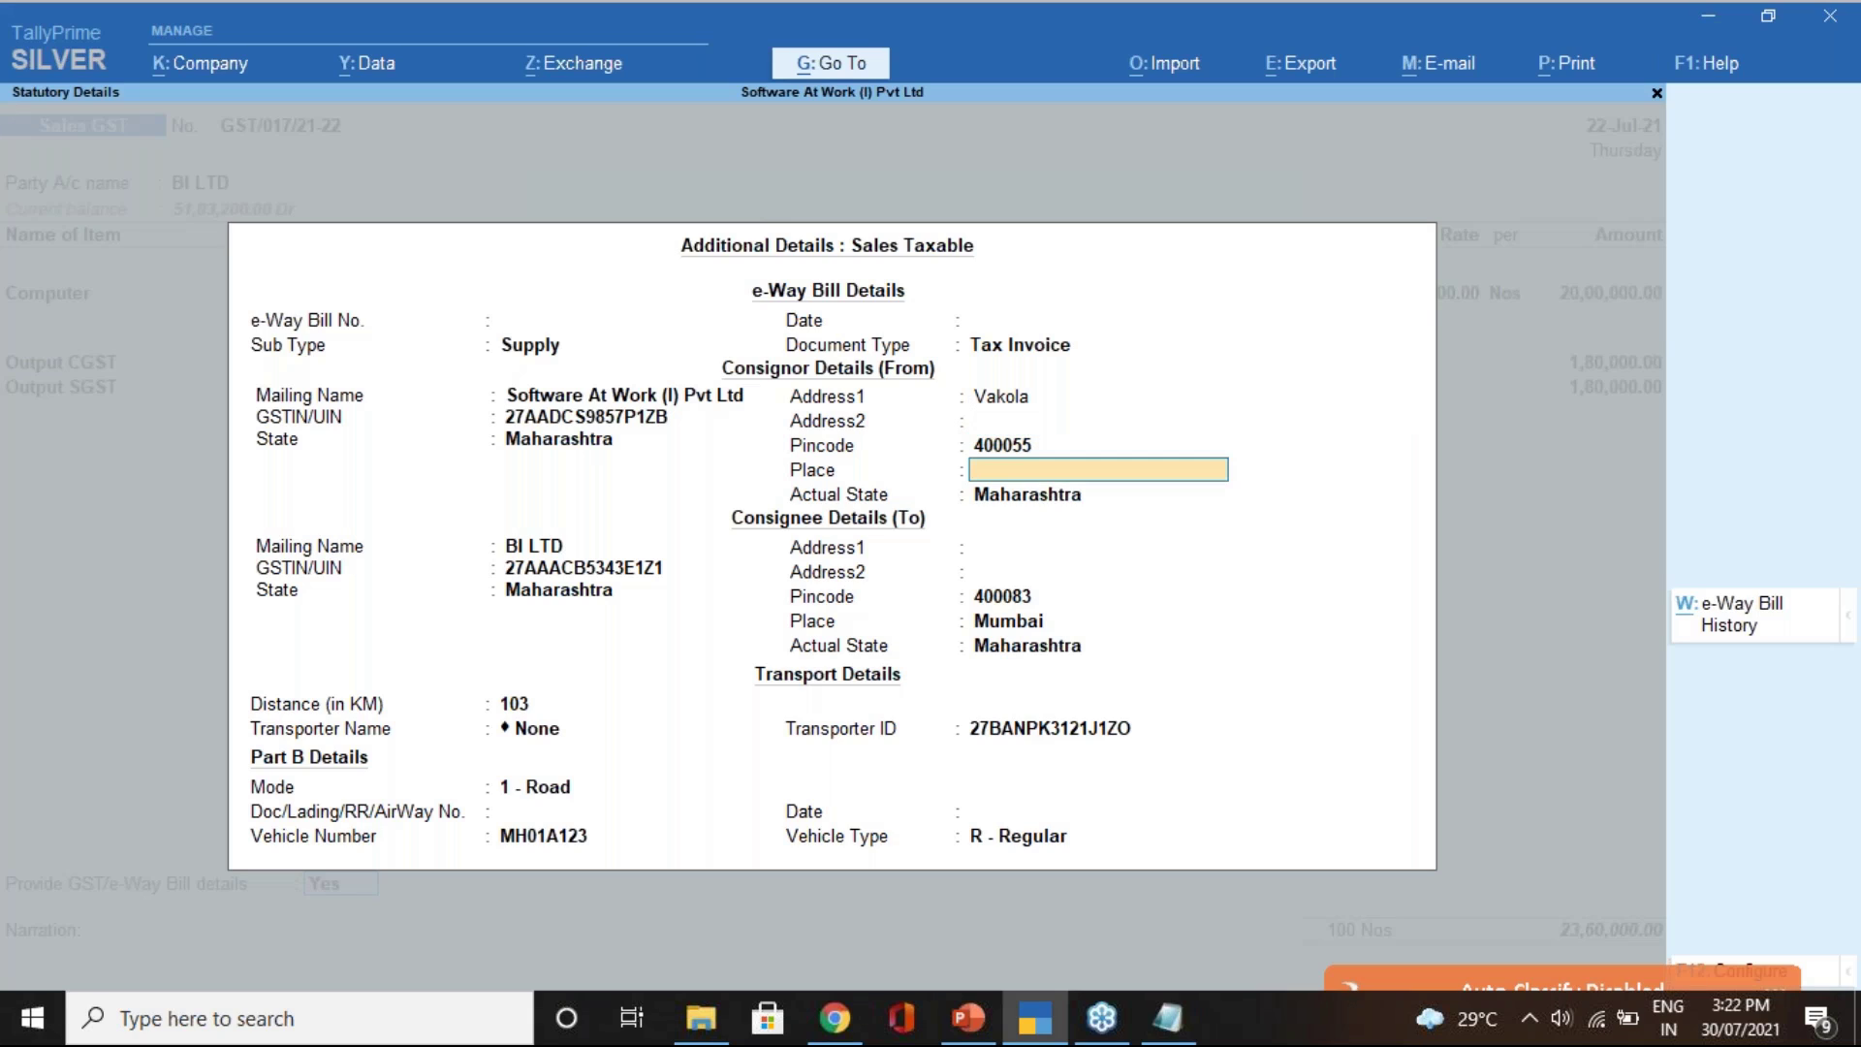
{"action": "type", "text": "Mumbai"}
{"action": "key", "text": "Return"}
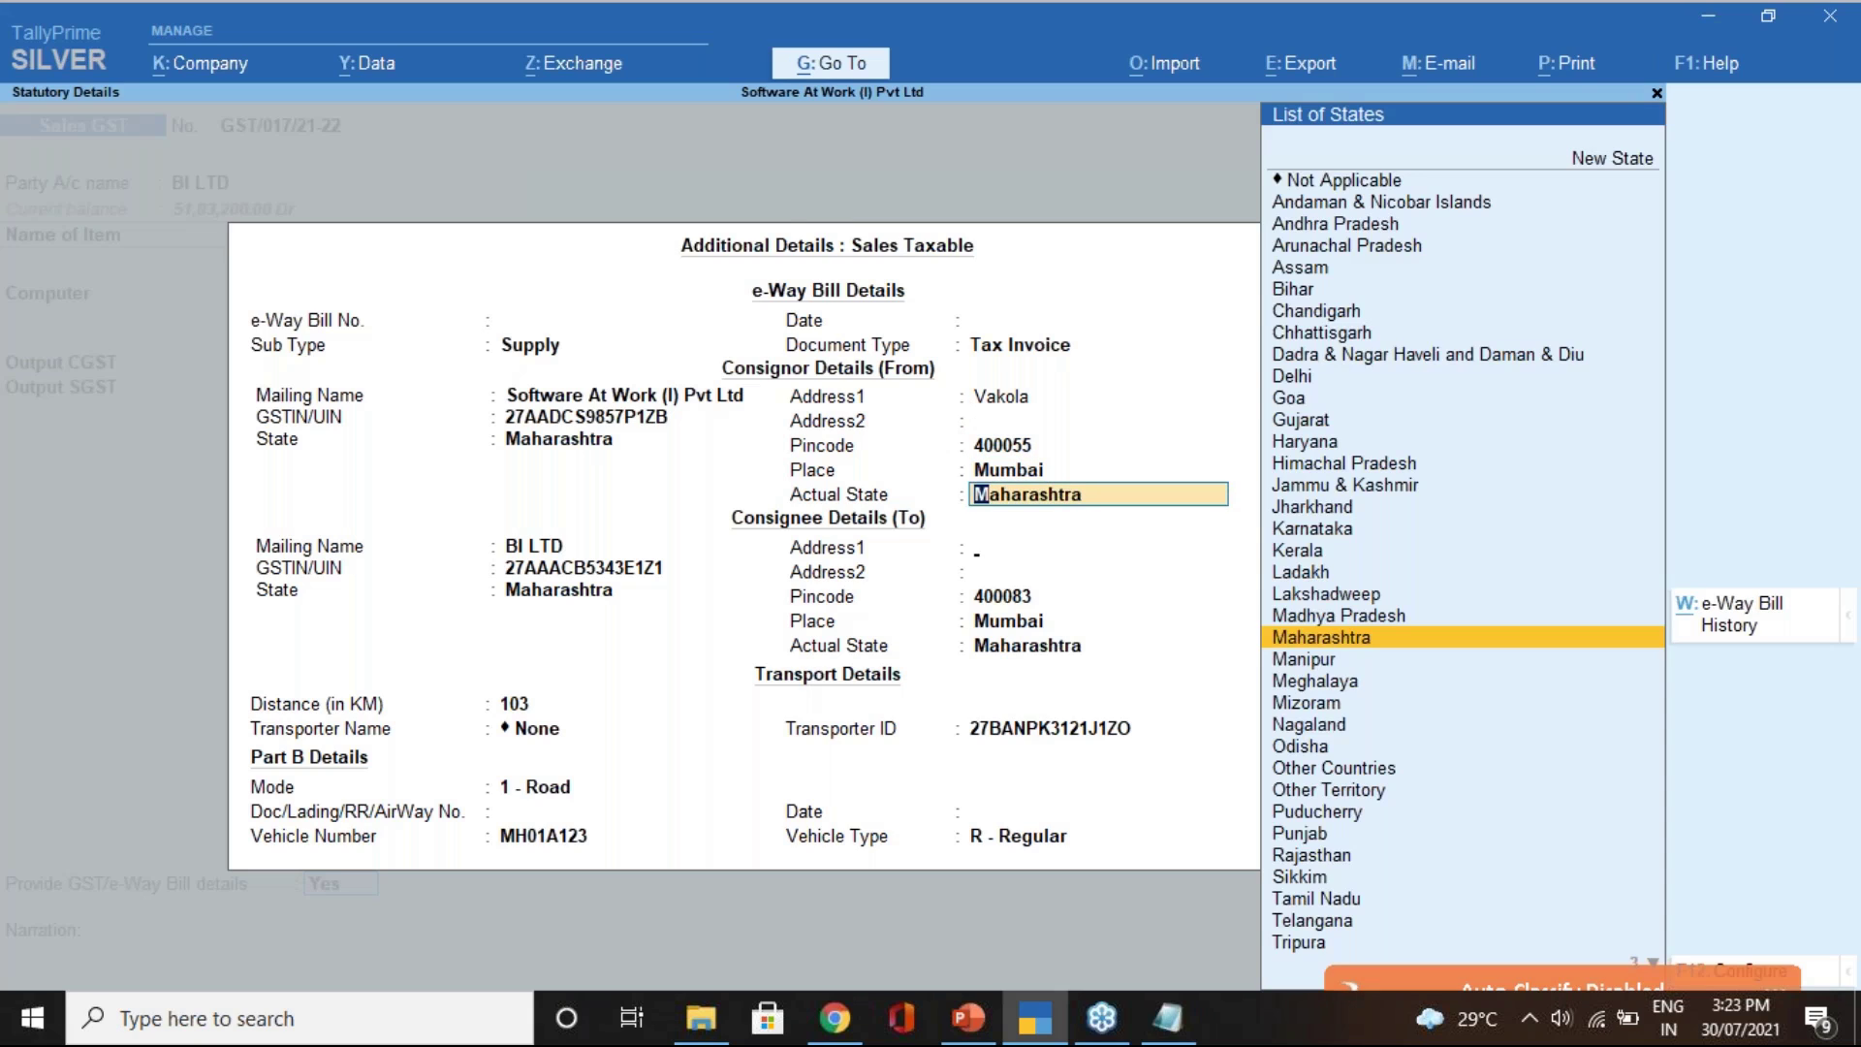
{"action": "key", "text": "Return"}
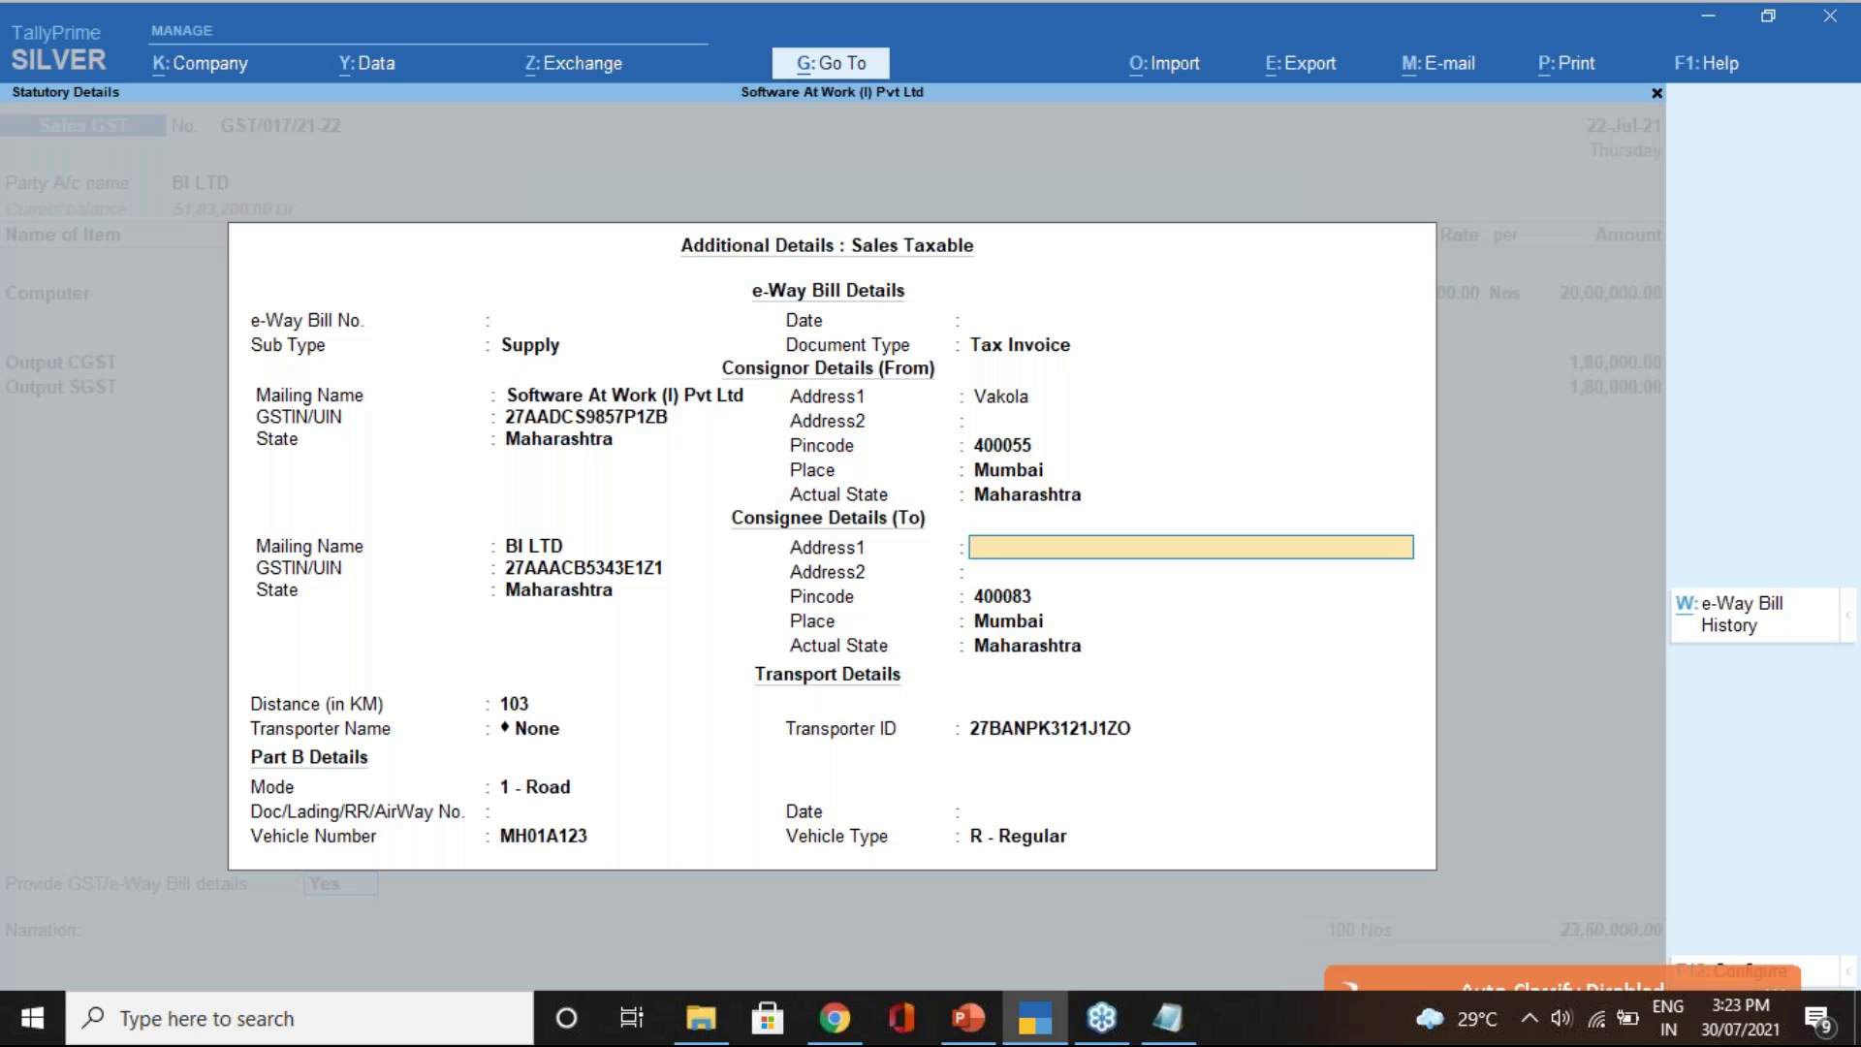
- Accept the consignee's existing address, pincode, place Mumbai and actual state Maharashtra
{"action": "key", "text": "Return"}
{"action": "key", "text": "Return"}
{"action": "key", "text": "Return"}
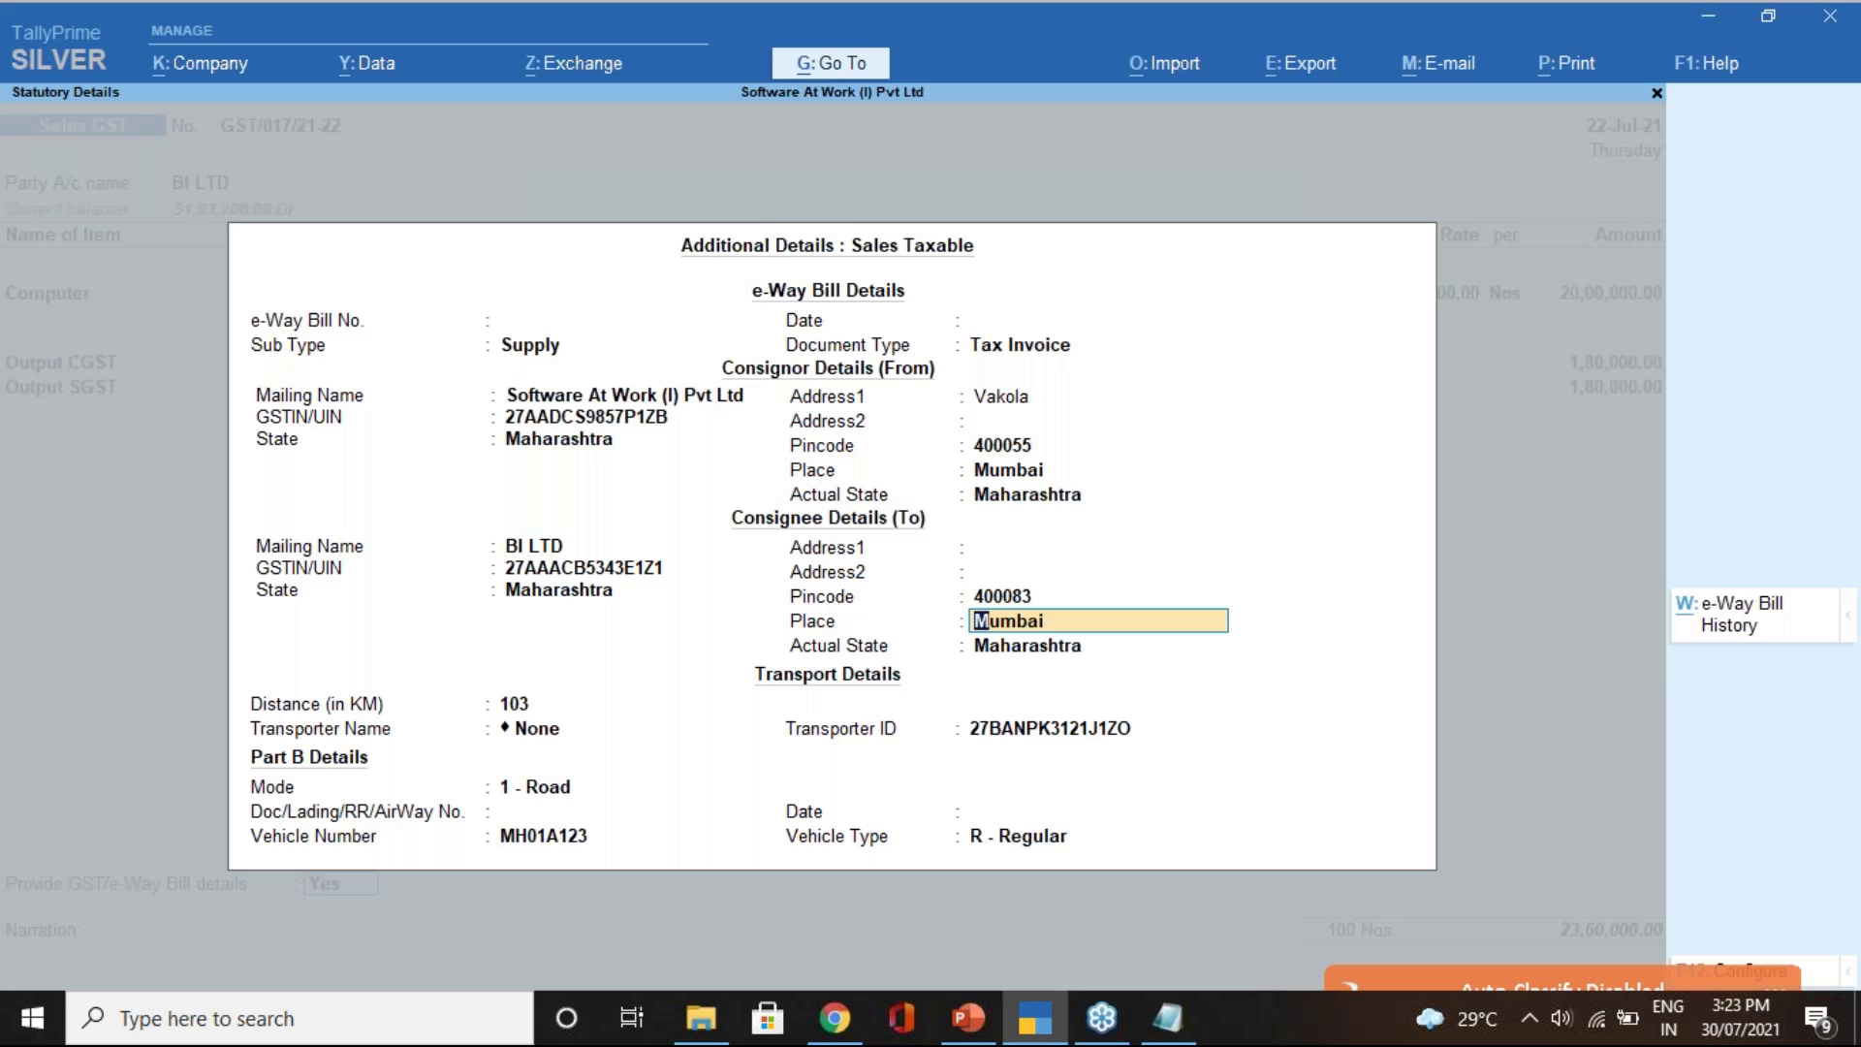
{"action": "key", "text": "Return"}
{"action": "key", "text": "Return"}
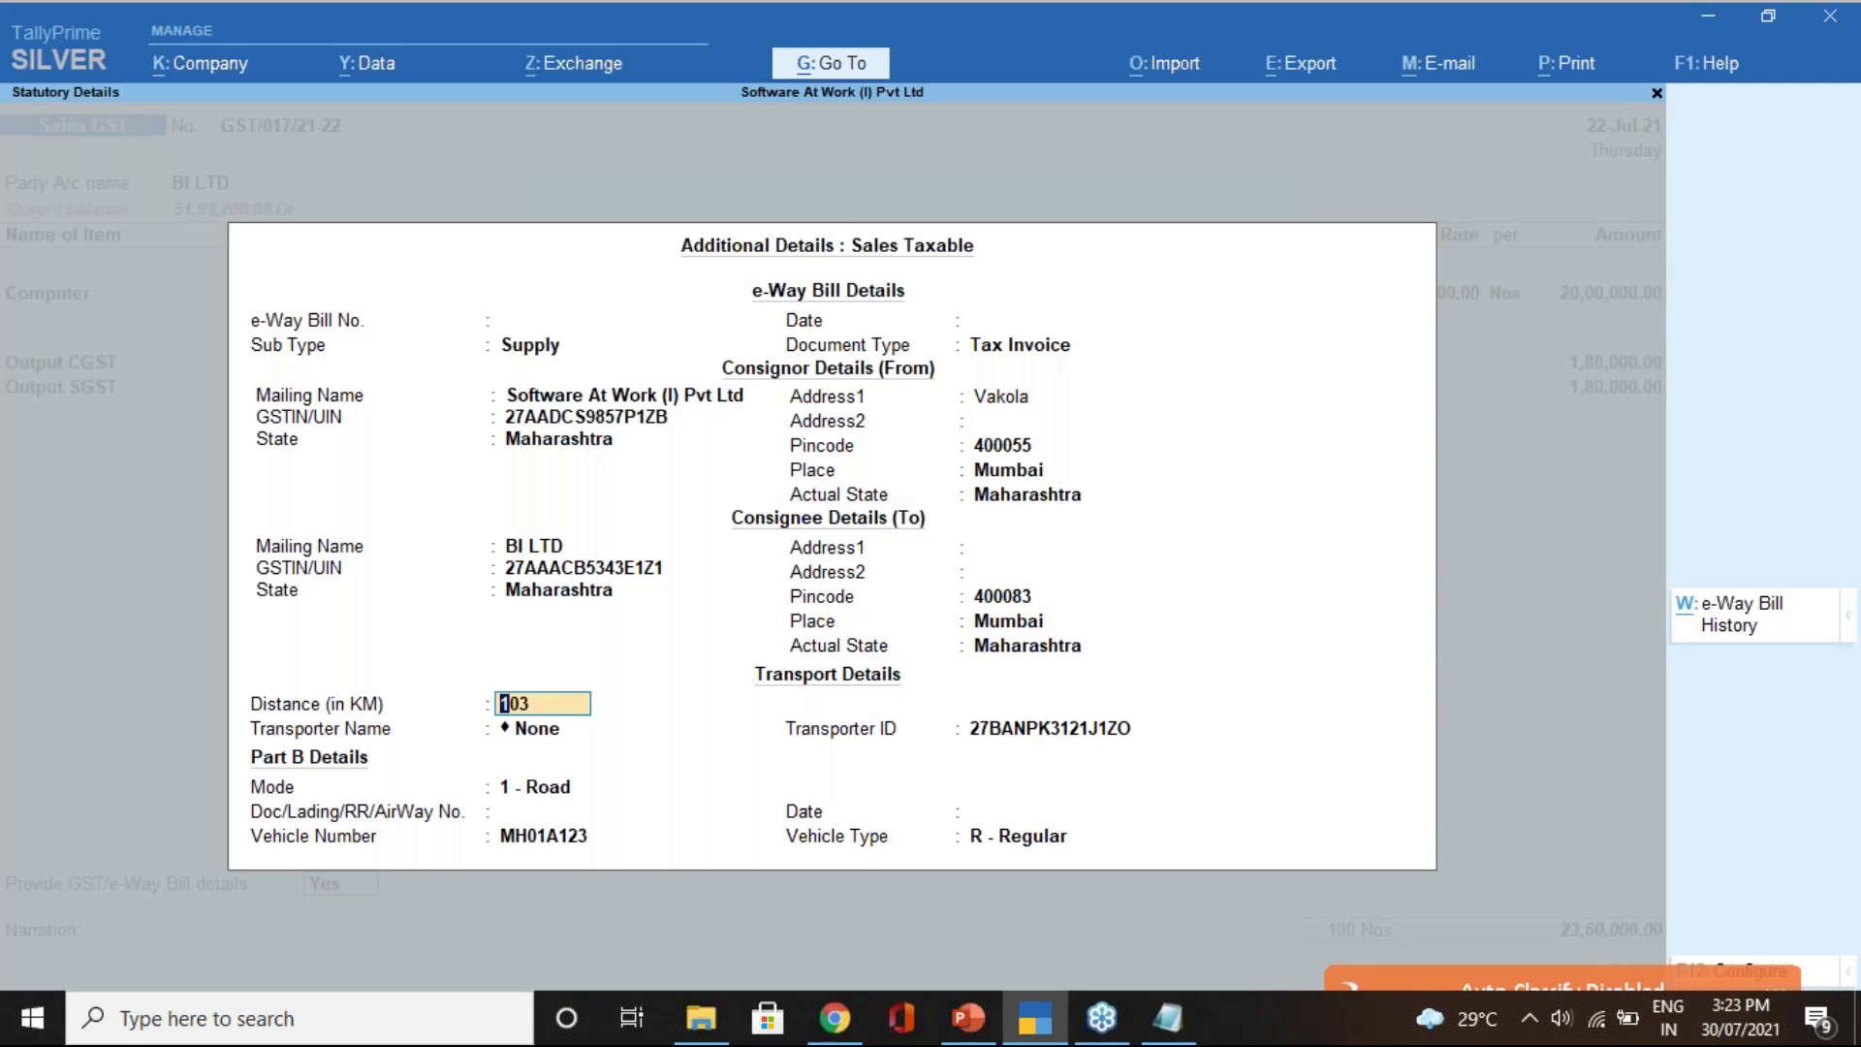
- Keep the distance of 103 km, transporter None with its existing ID, mode 1 - Road and the existing vehicle number
{"action": "key", "text": "Return"}
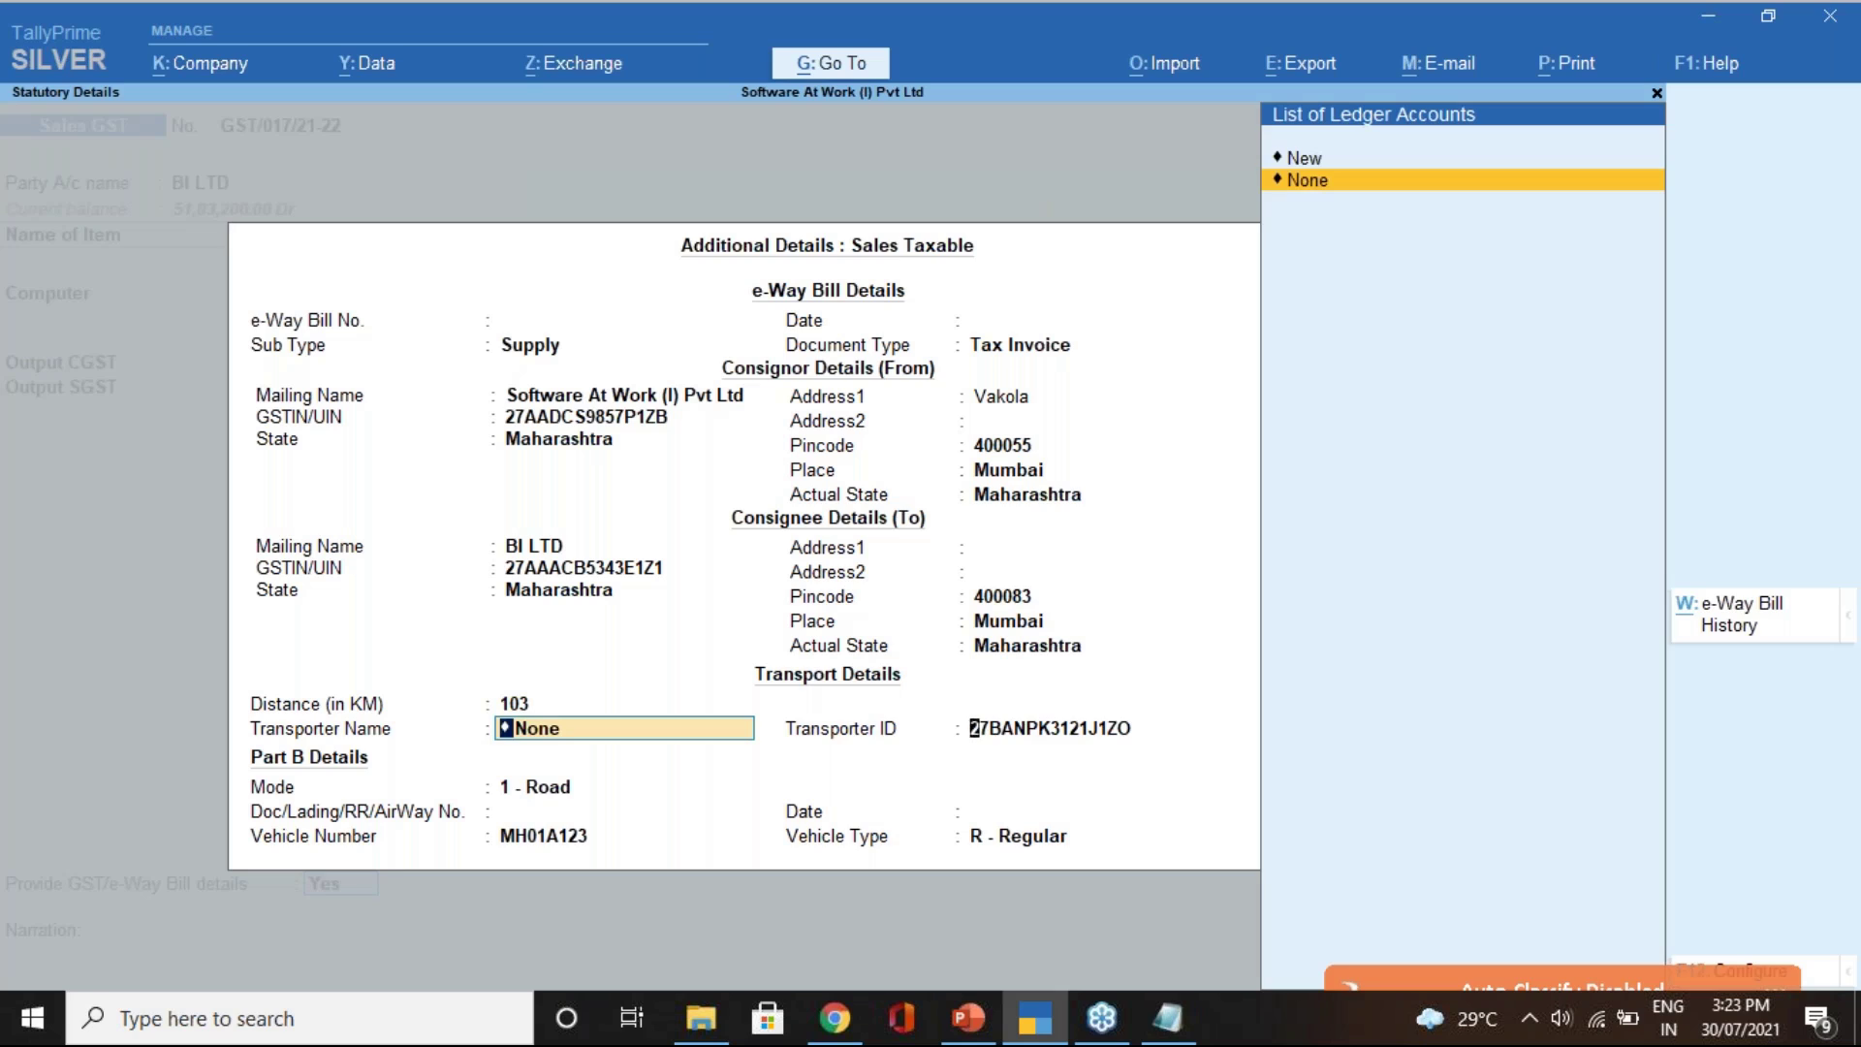
{"action": "key", "text": "Return"}
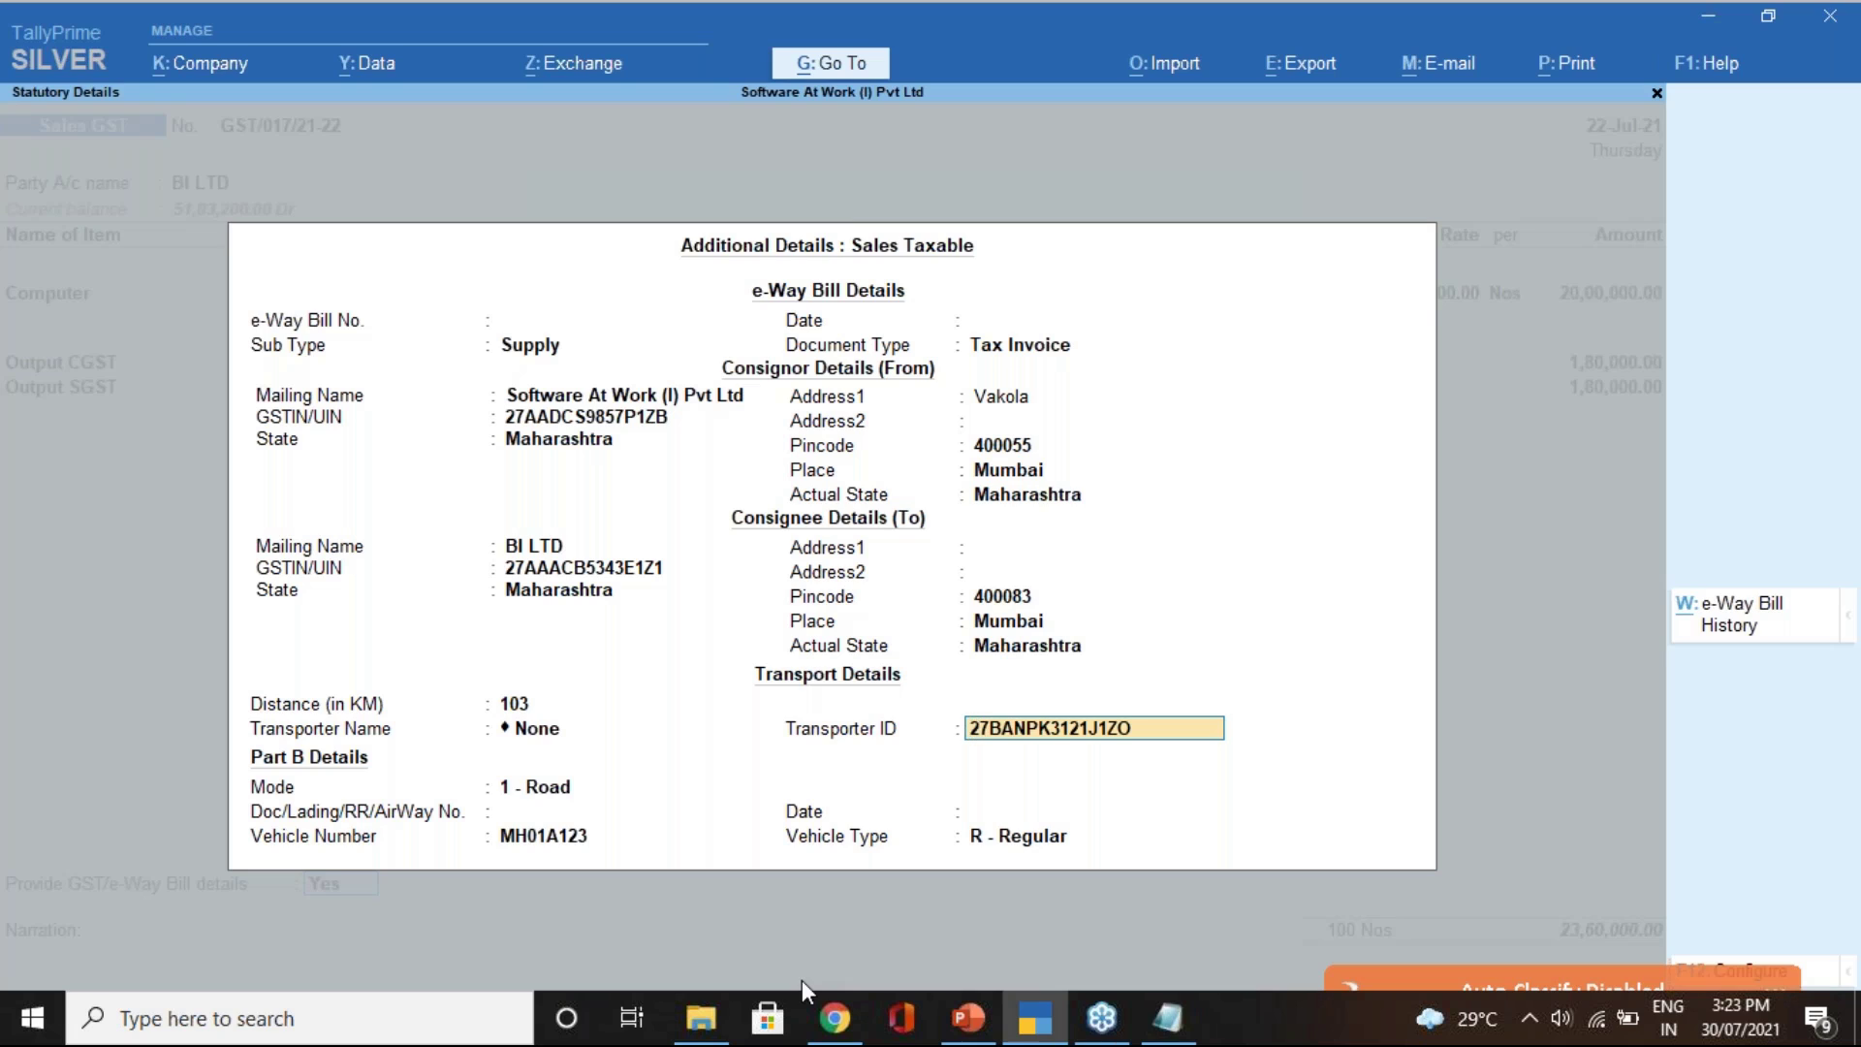
{"action": "key", "text": "Return"}
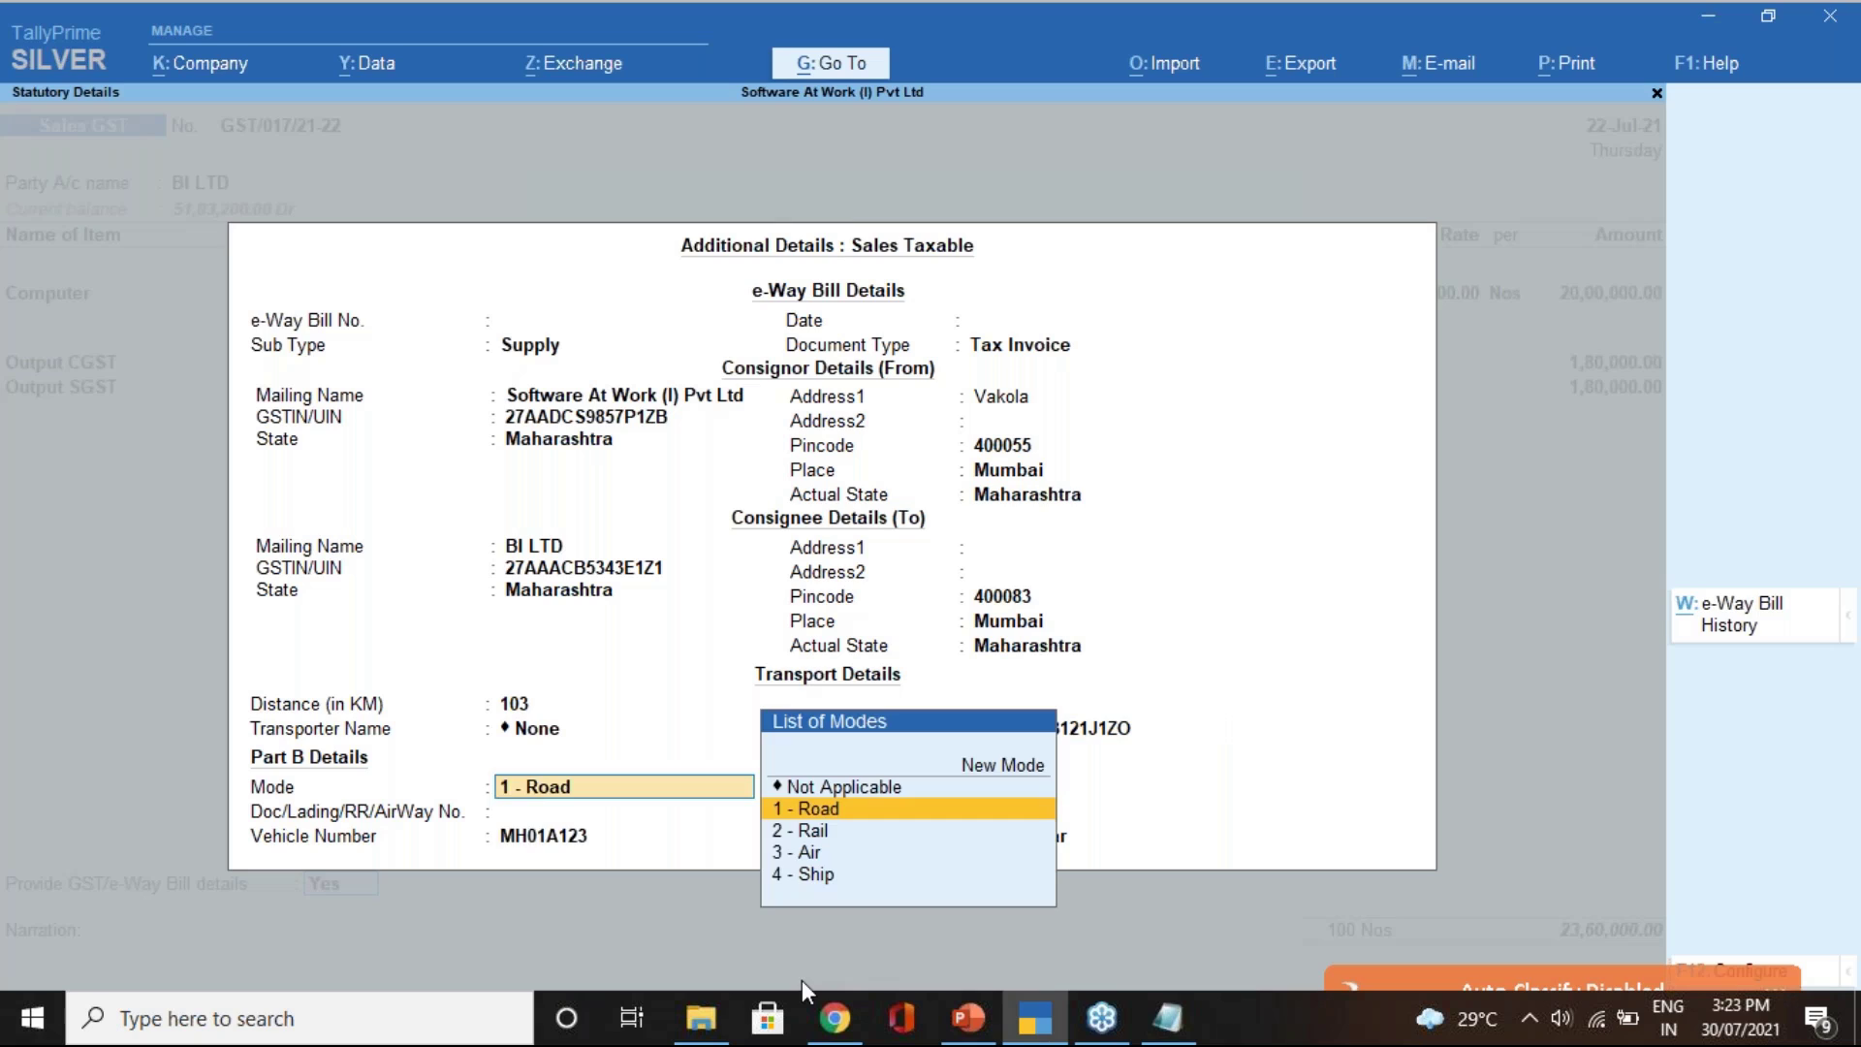
{"action": "key", "text": "Return"}
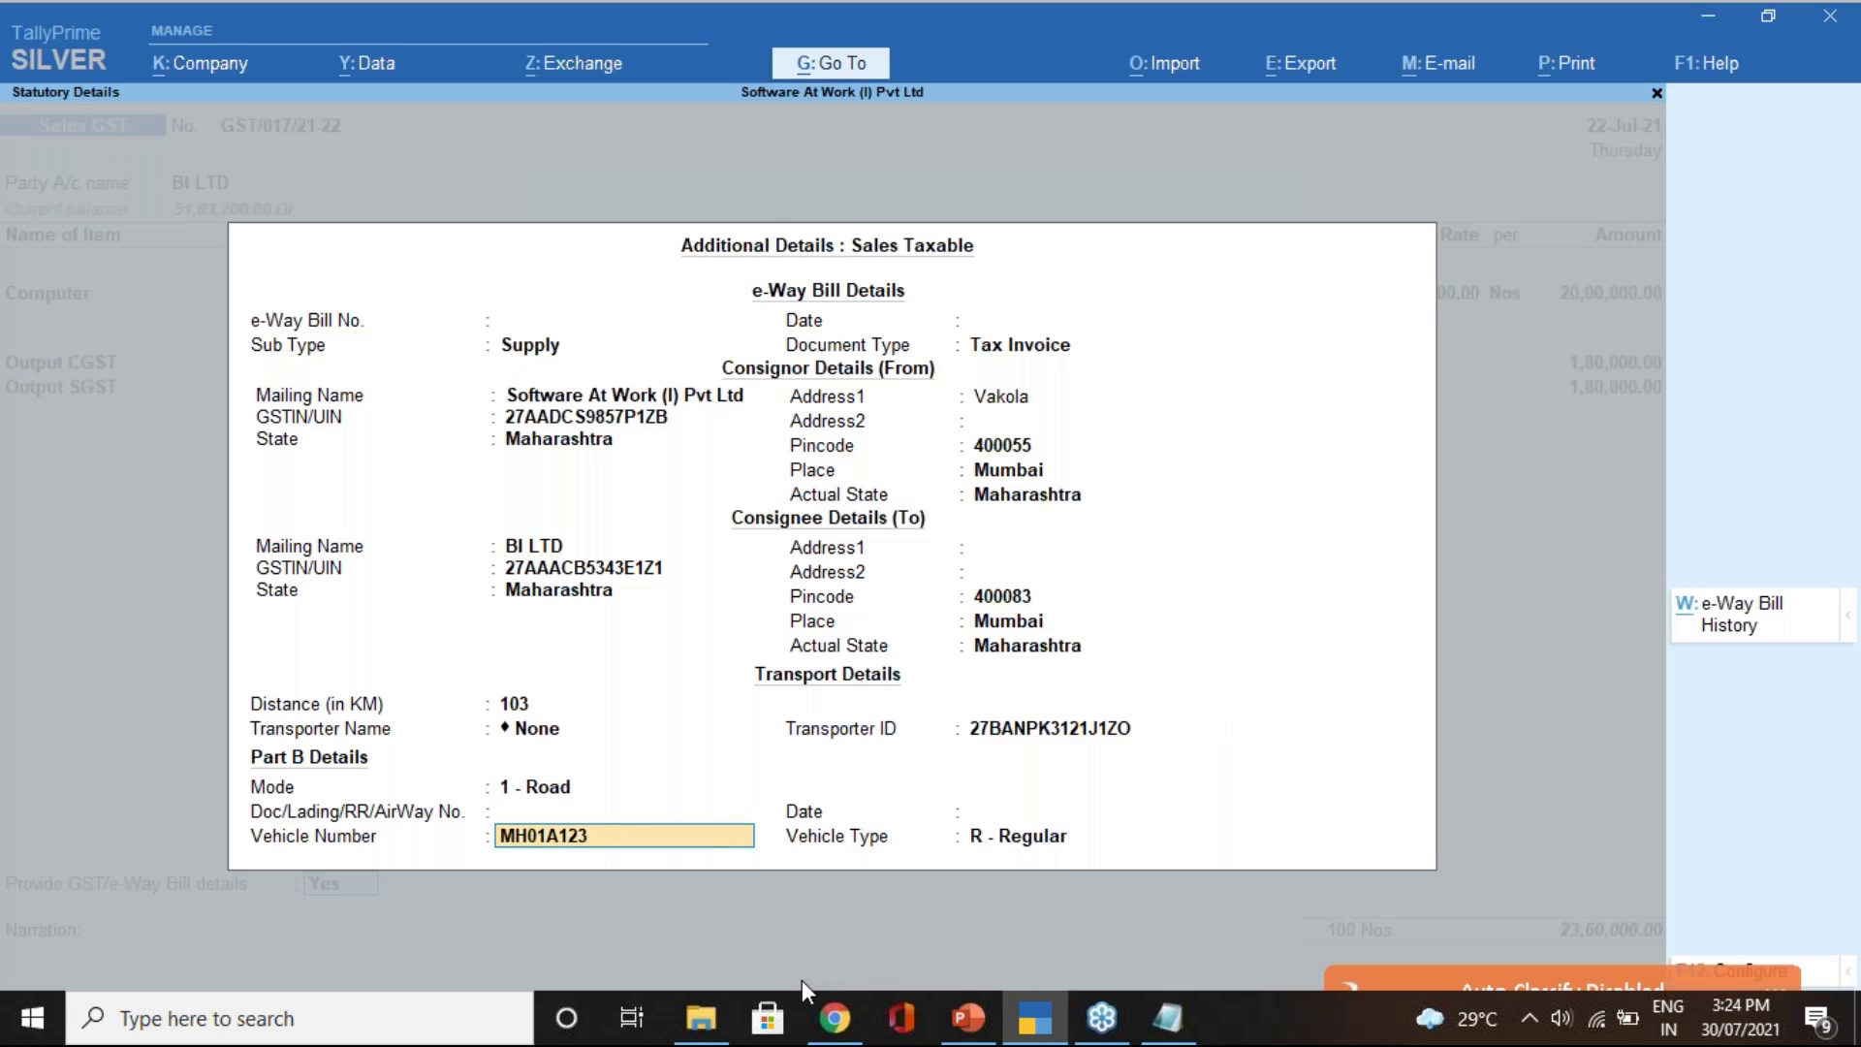
{"action": "key", "text": "Return"}
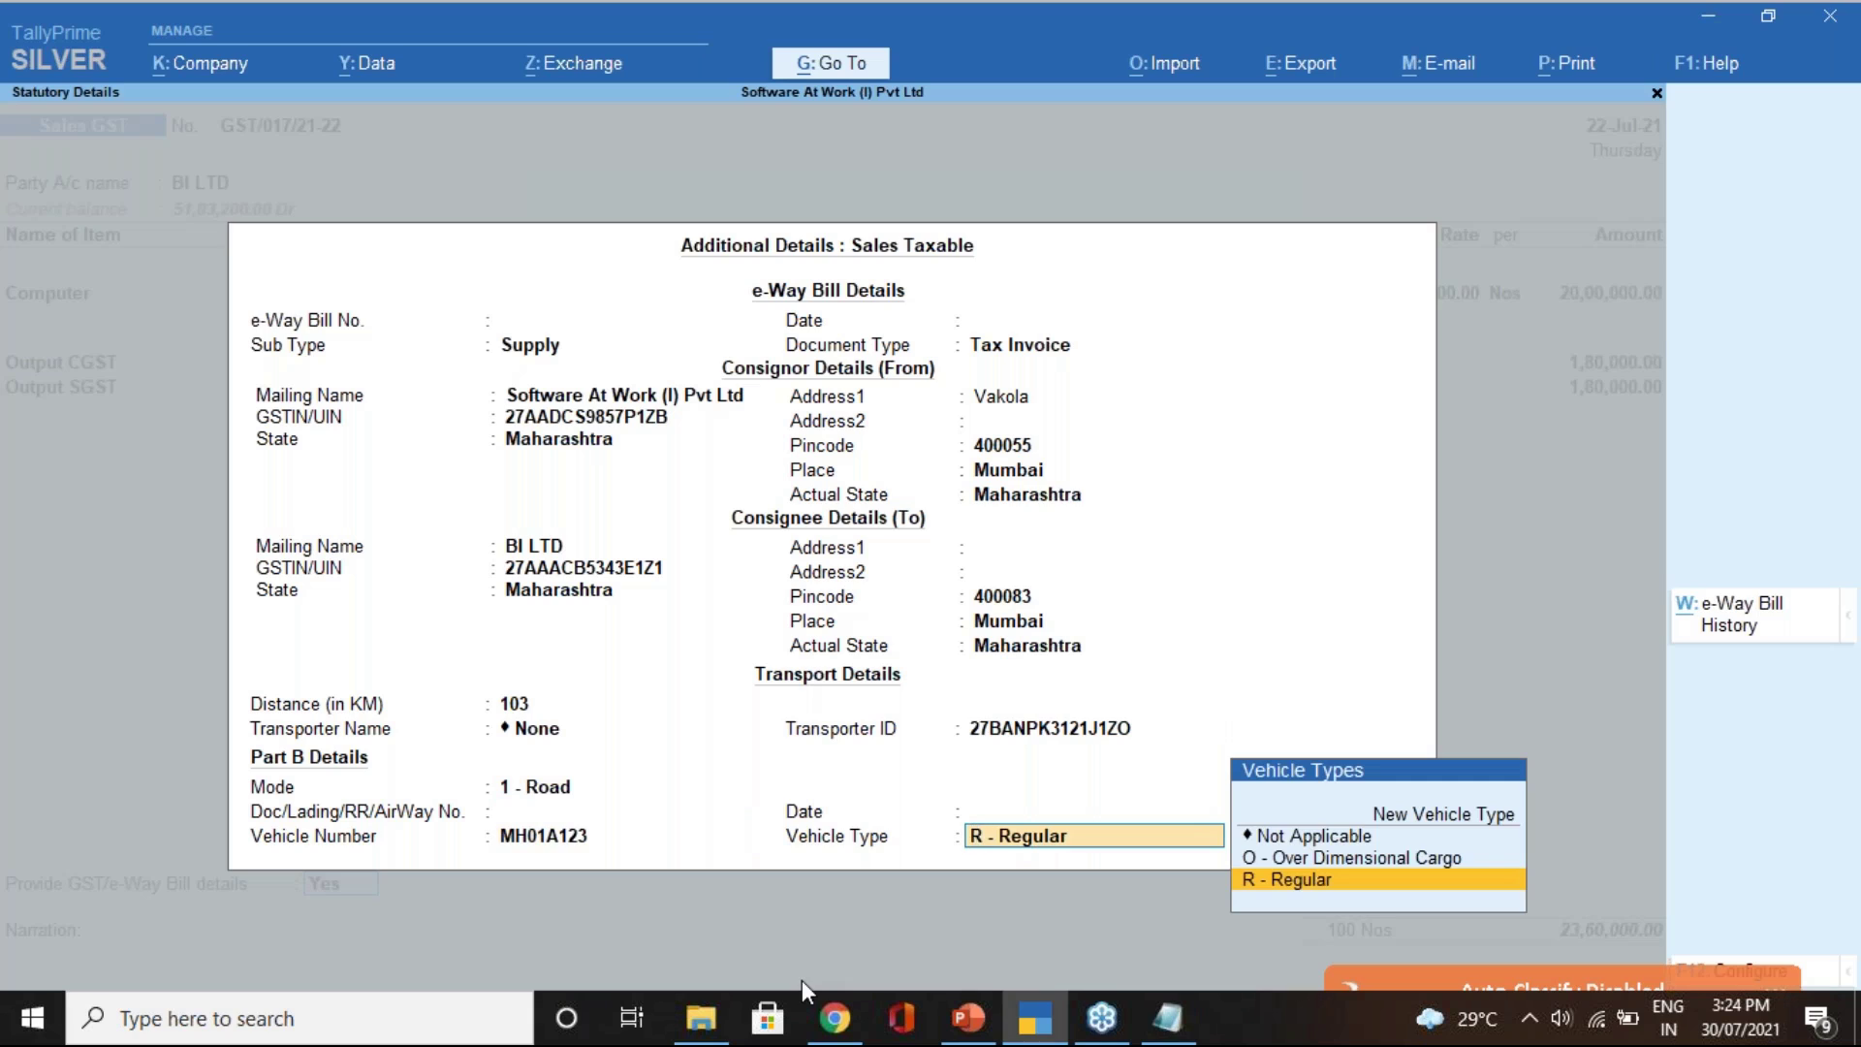
- Set the Part B document date to 22-Jul-21 and accept the additional details with vehicle type R - Regular
{"action": "key", "text": "BackSpace"}
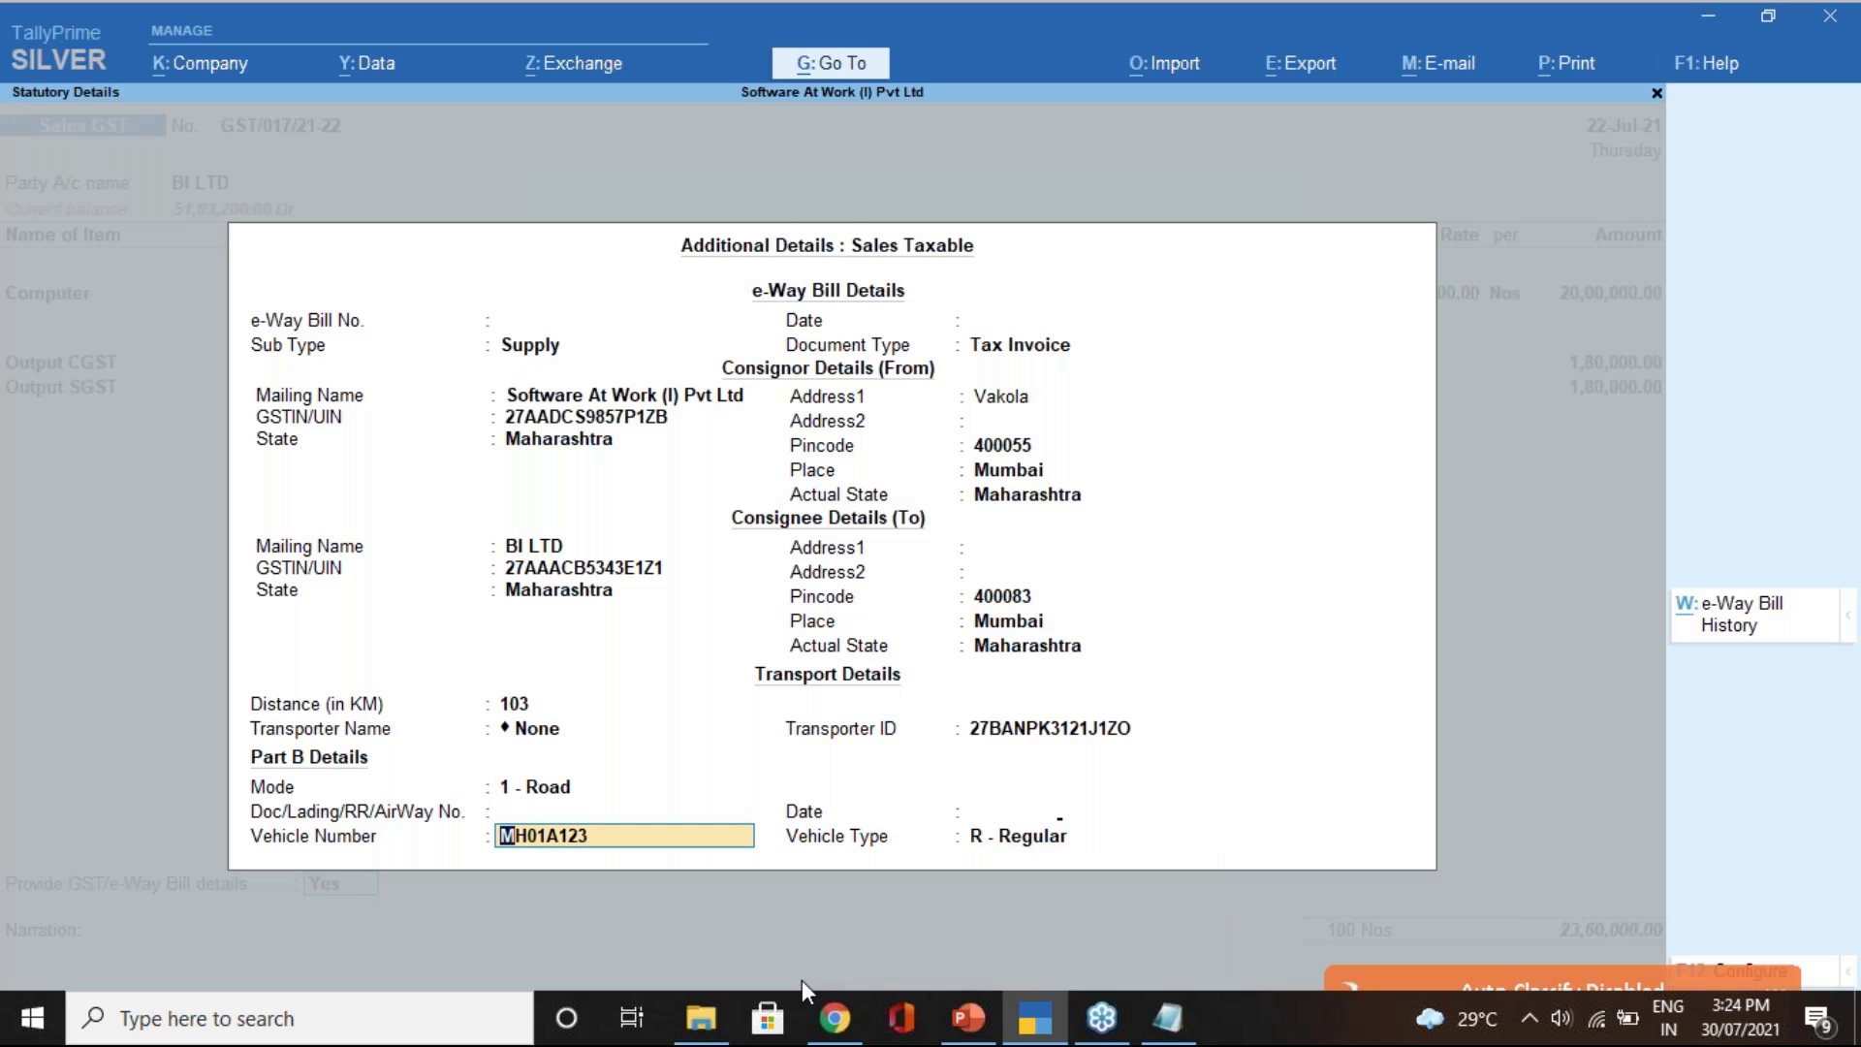
{"action": "key", "text": "BackSpace"}
{"action": "type", "text": "22/7/"}
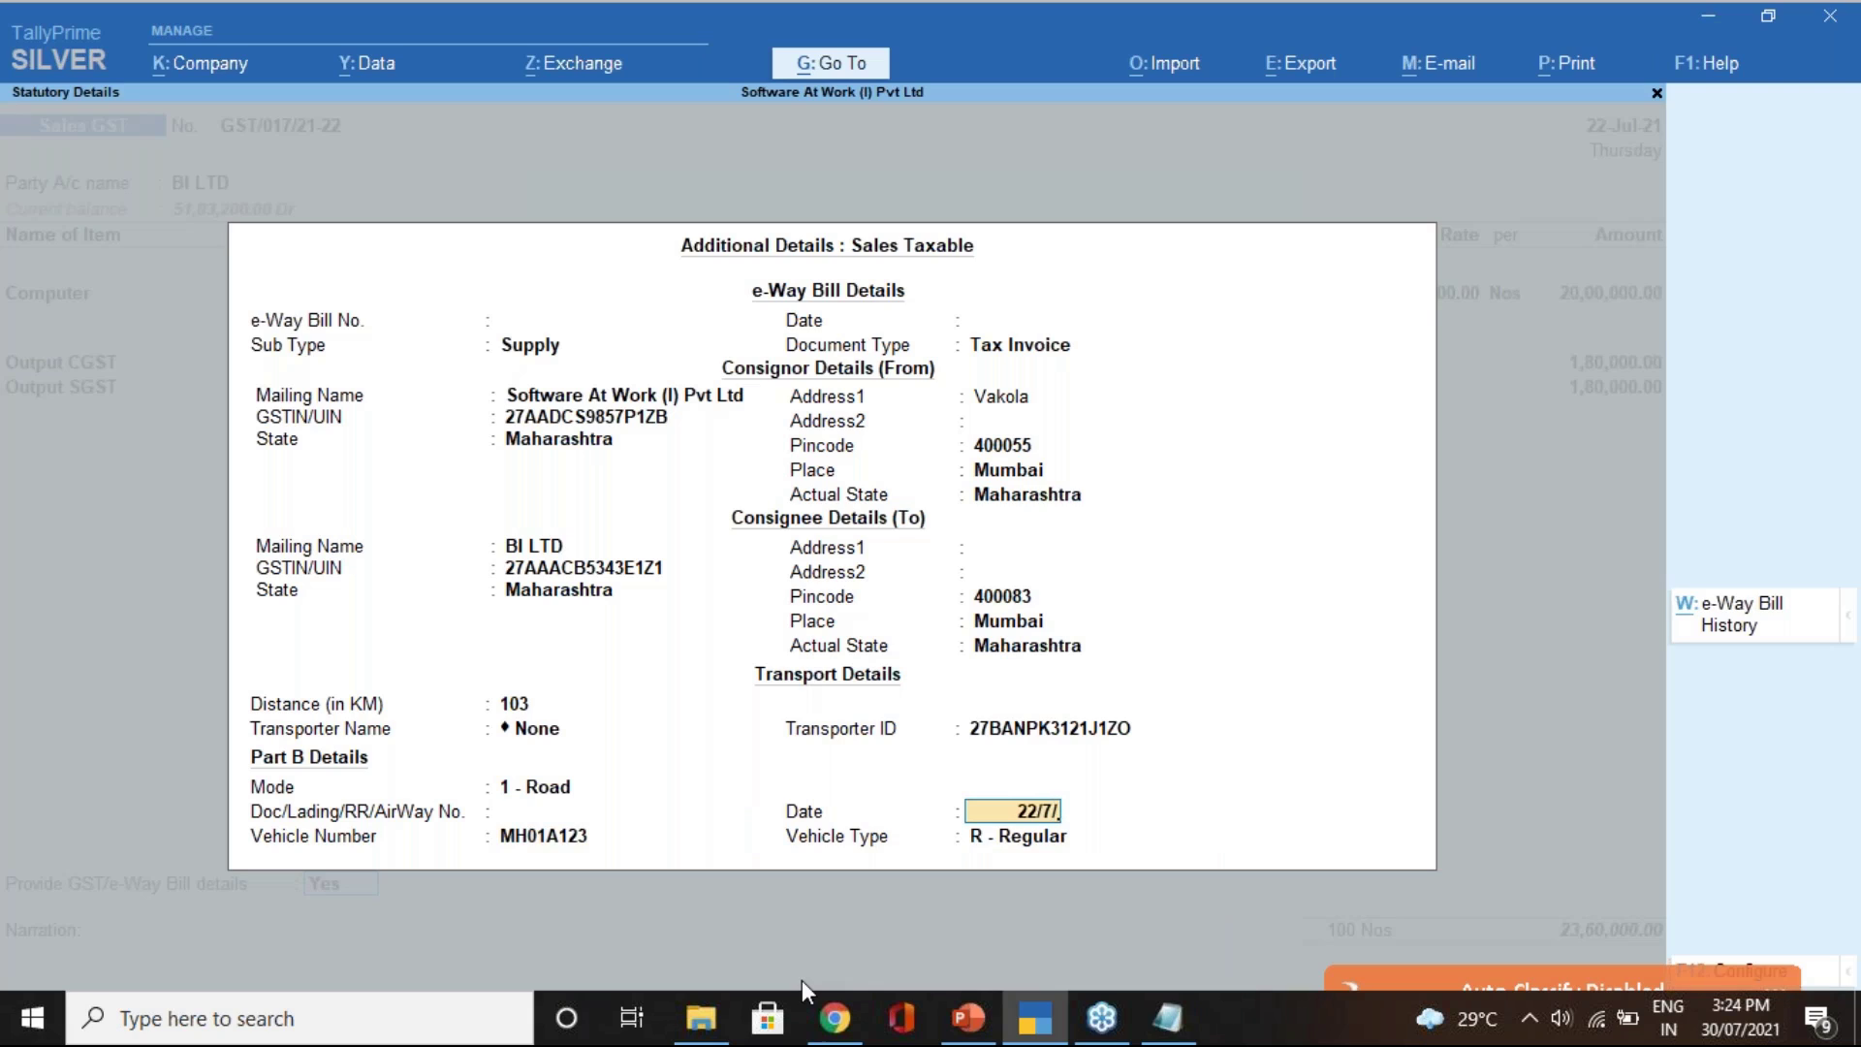
{"action": "type", "text": "21"}
{"action": "key", "text": "Return"}
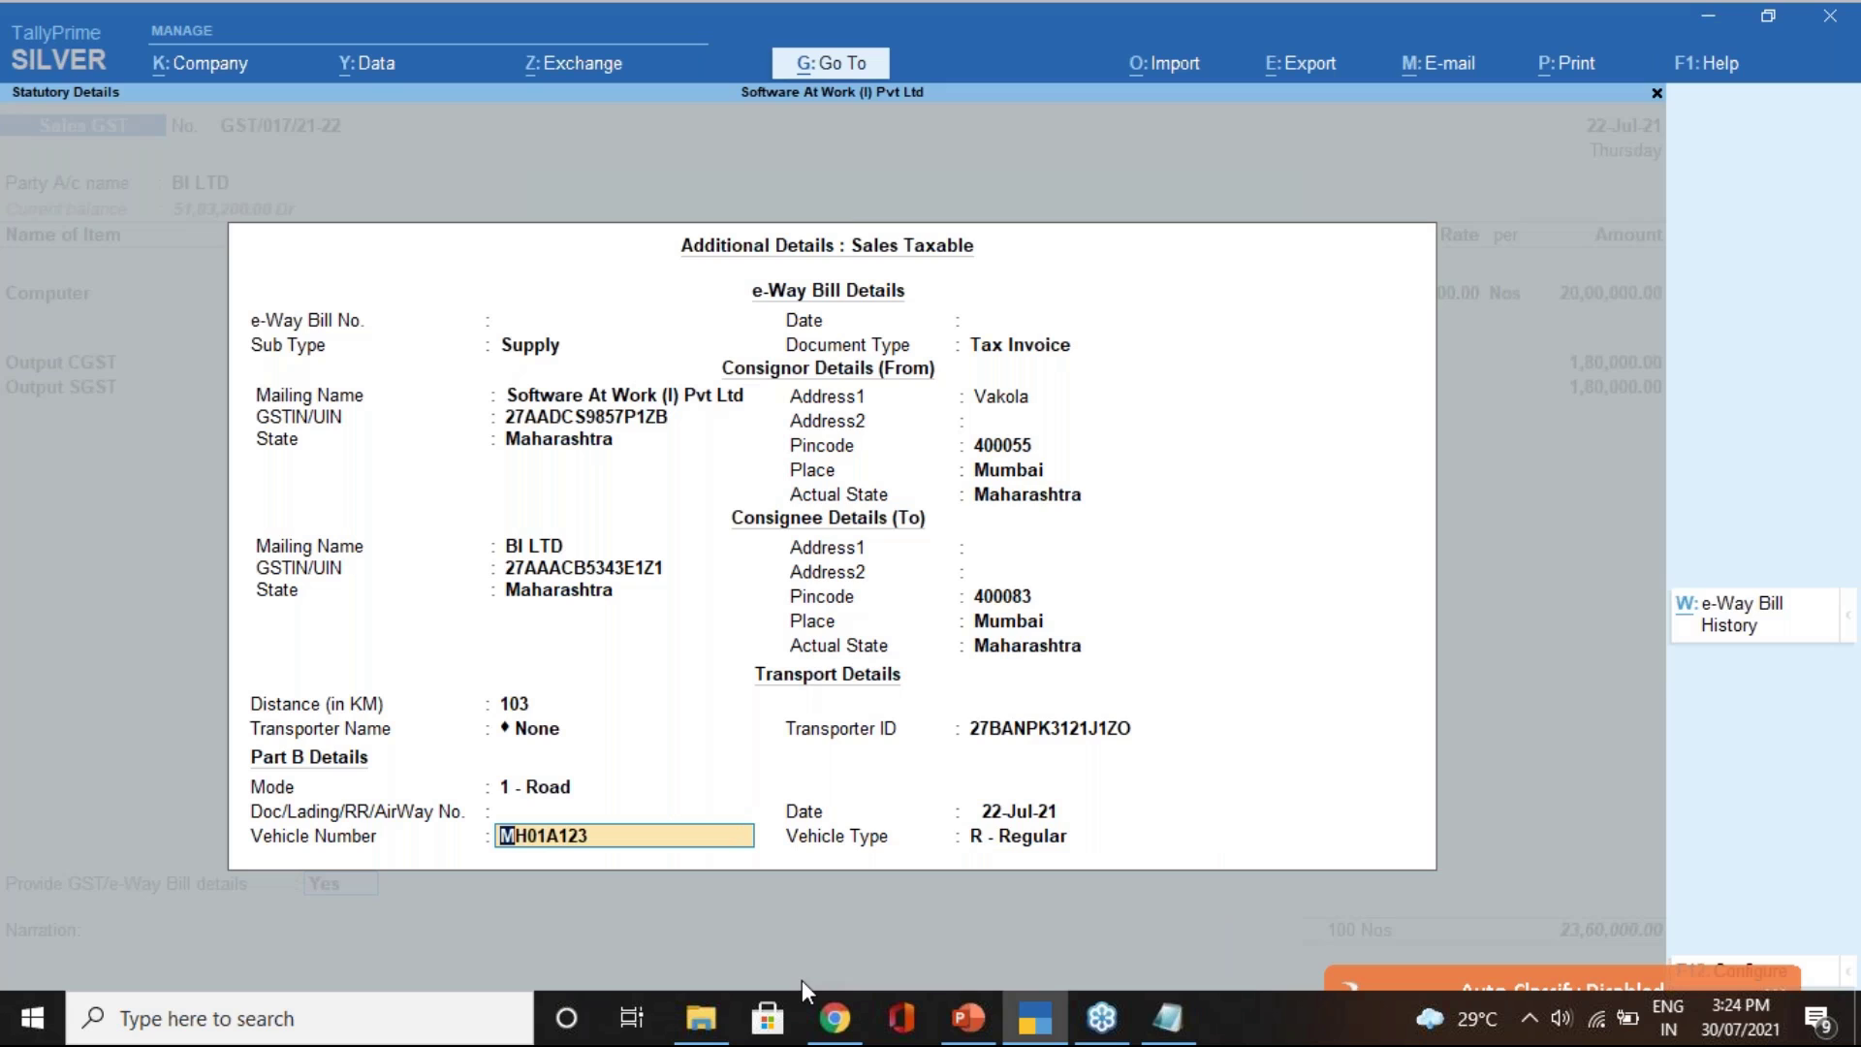
{"action": "key", "text": "Return"}
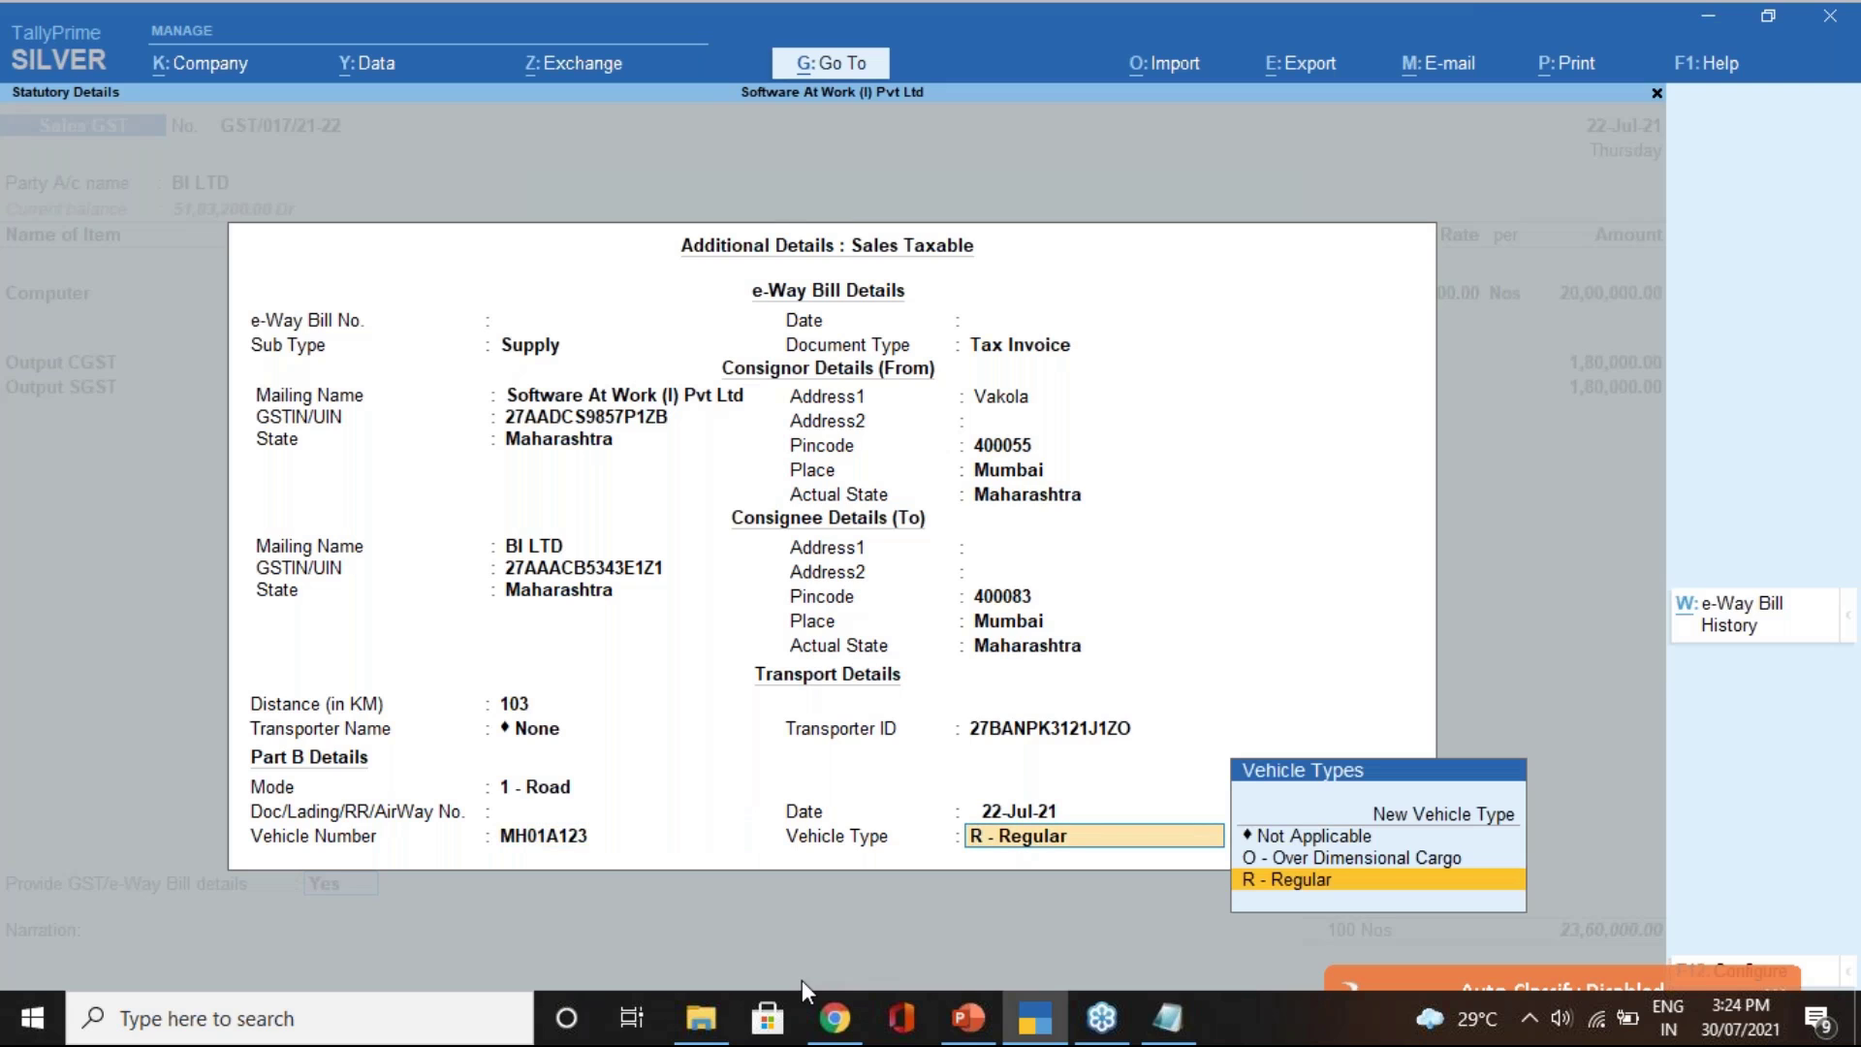
{"action": "key", "text": "Return"}
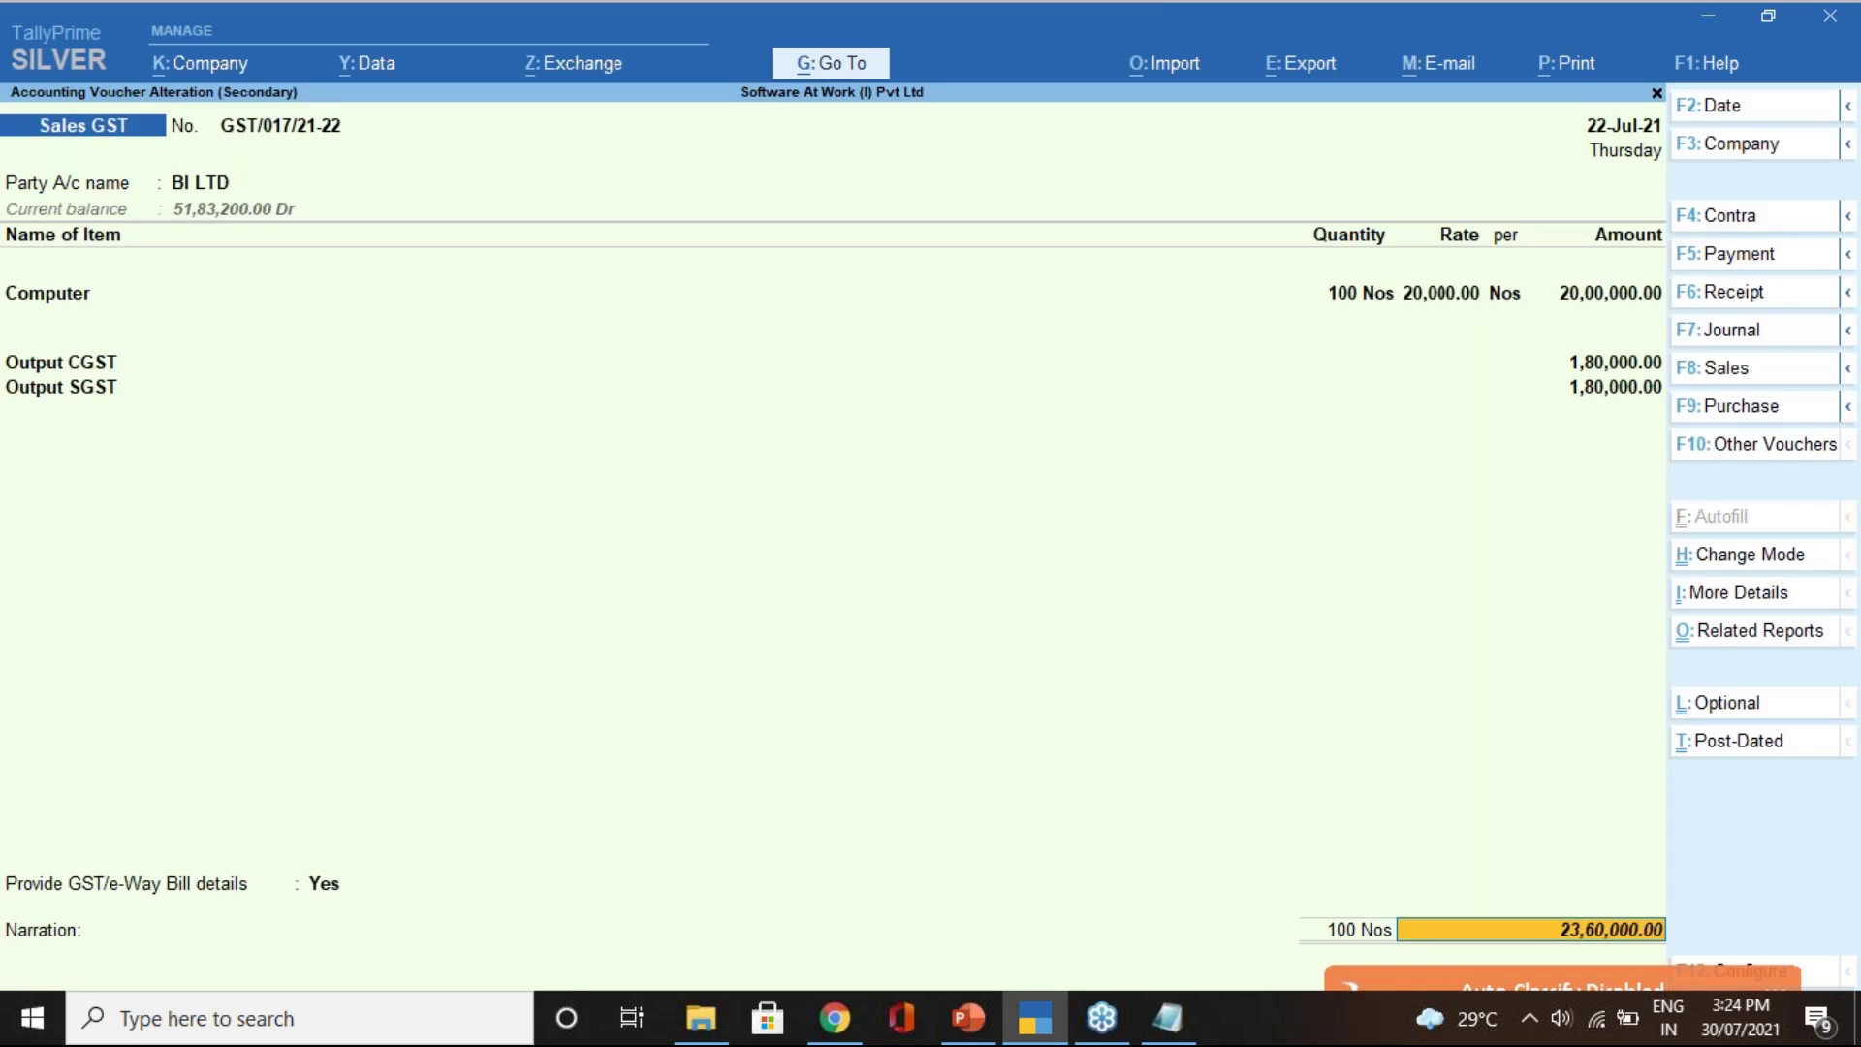
- Leave the narration blank and accept the altered Sales GST voucher
{"action": "key", "text": "Return"}
{"action": "key", "text": "Return"}
{"action": "key", "text": "Return"}
{"action": "key", "text": "Return"}
{"action": "key", "text": "Return"}
{"action": "key", "text": "Return"}
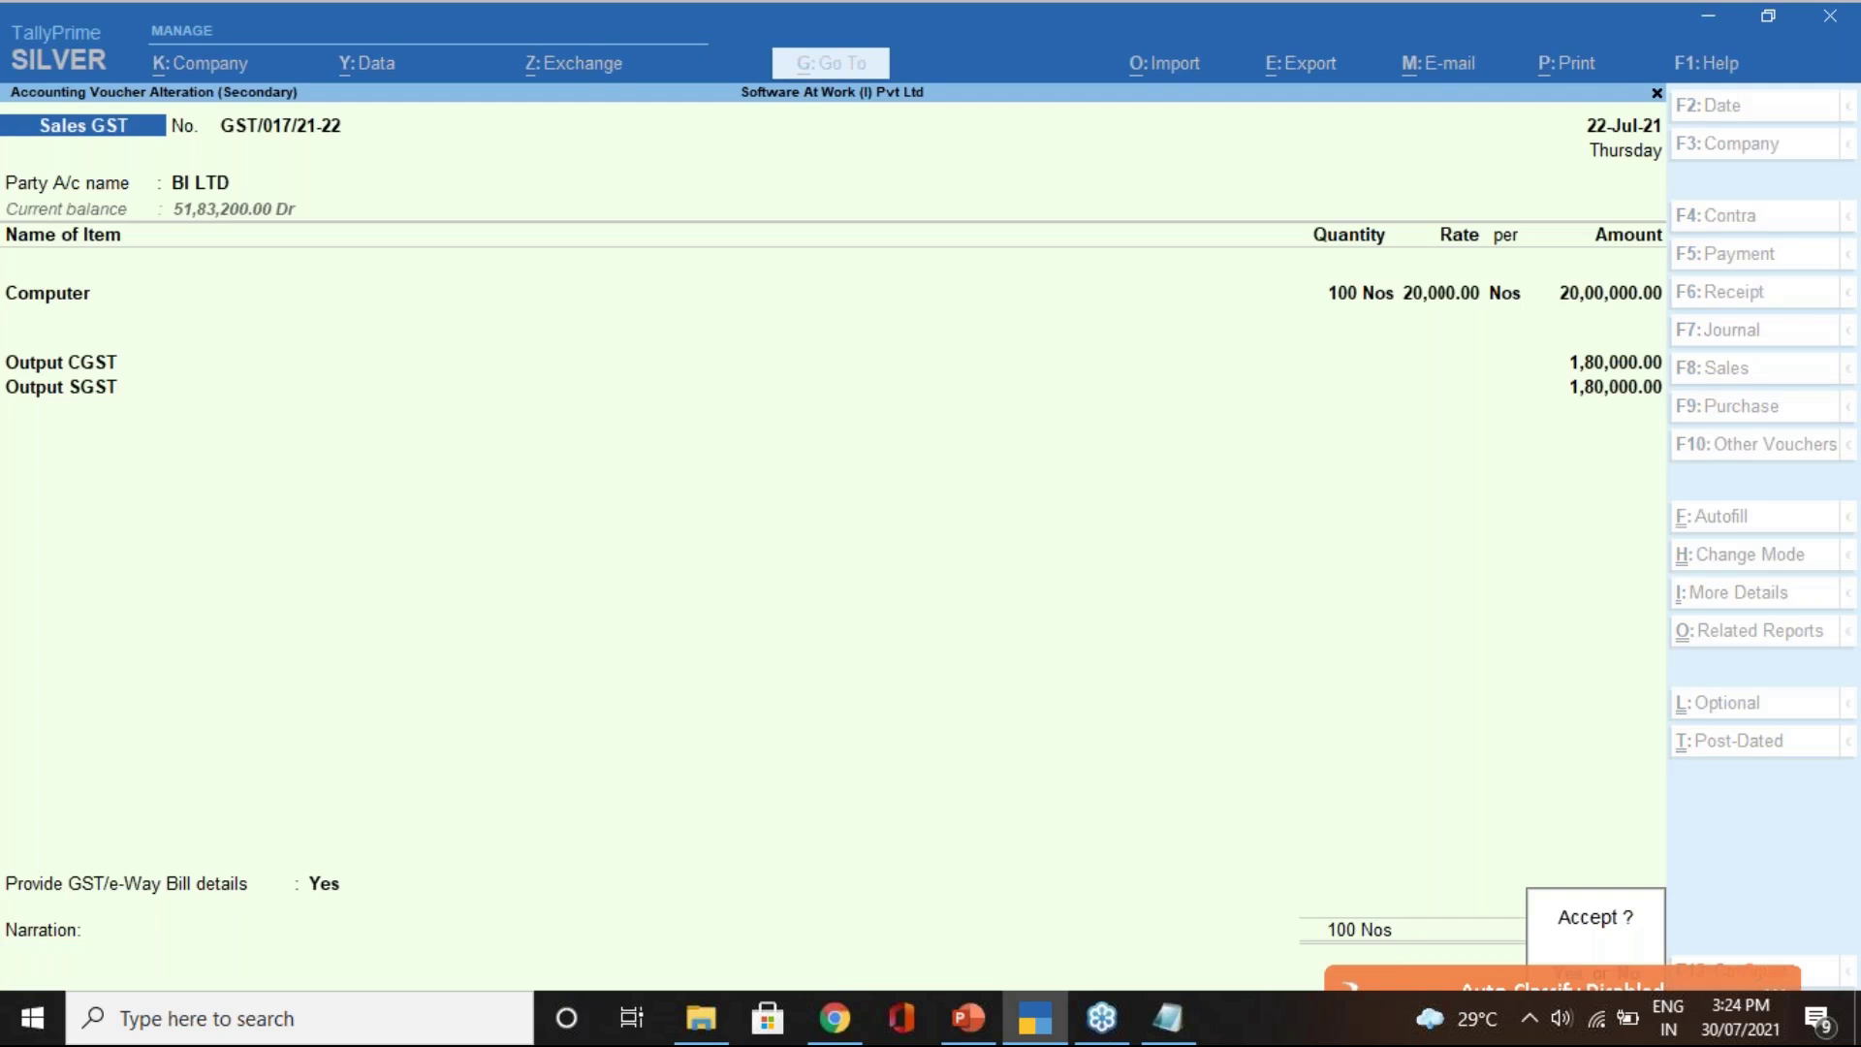
{"action": "key", "text": "Return"}
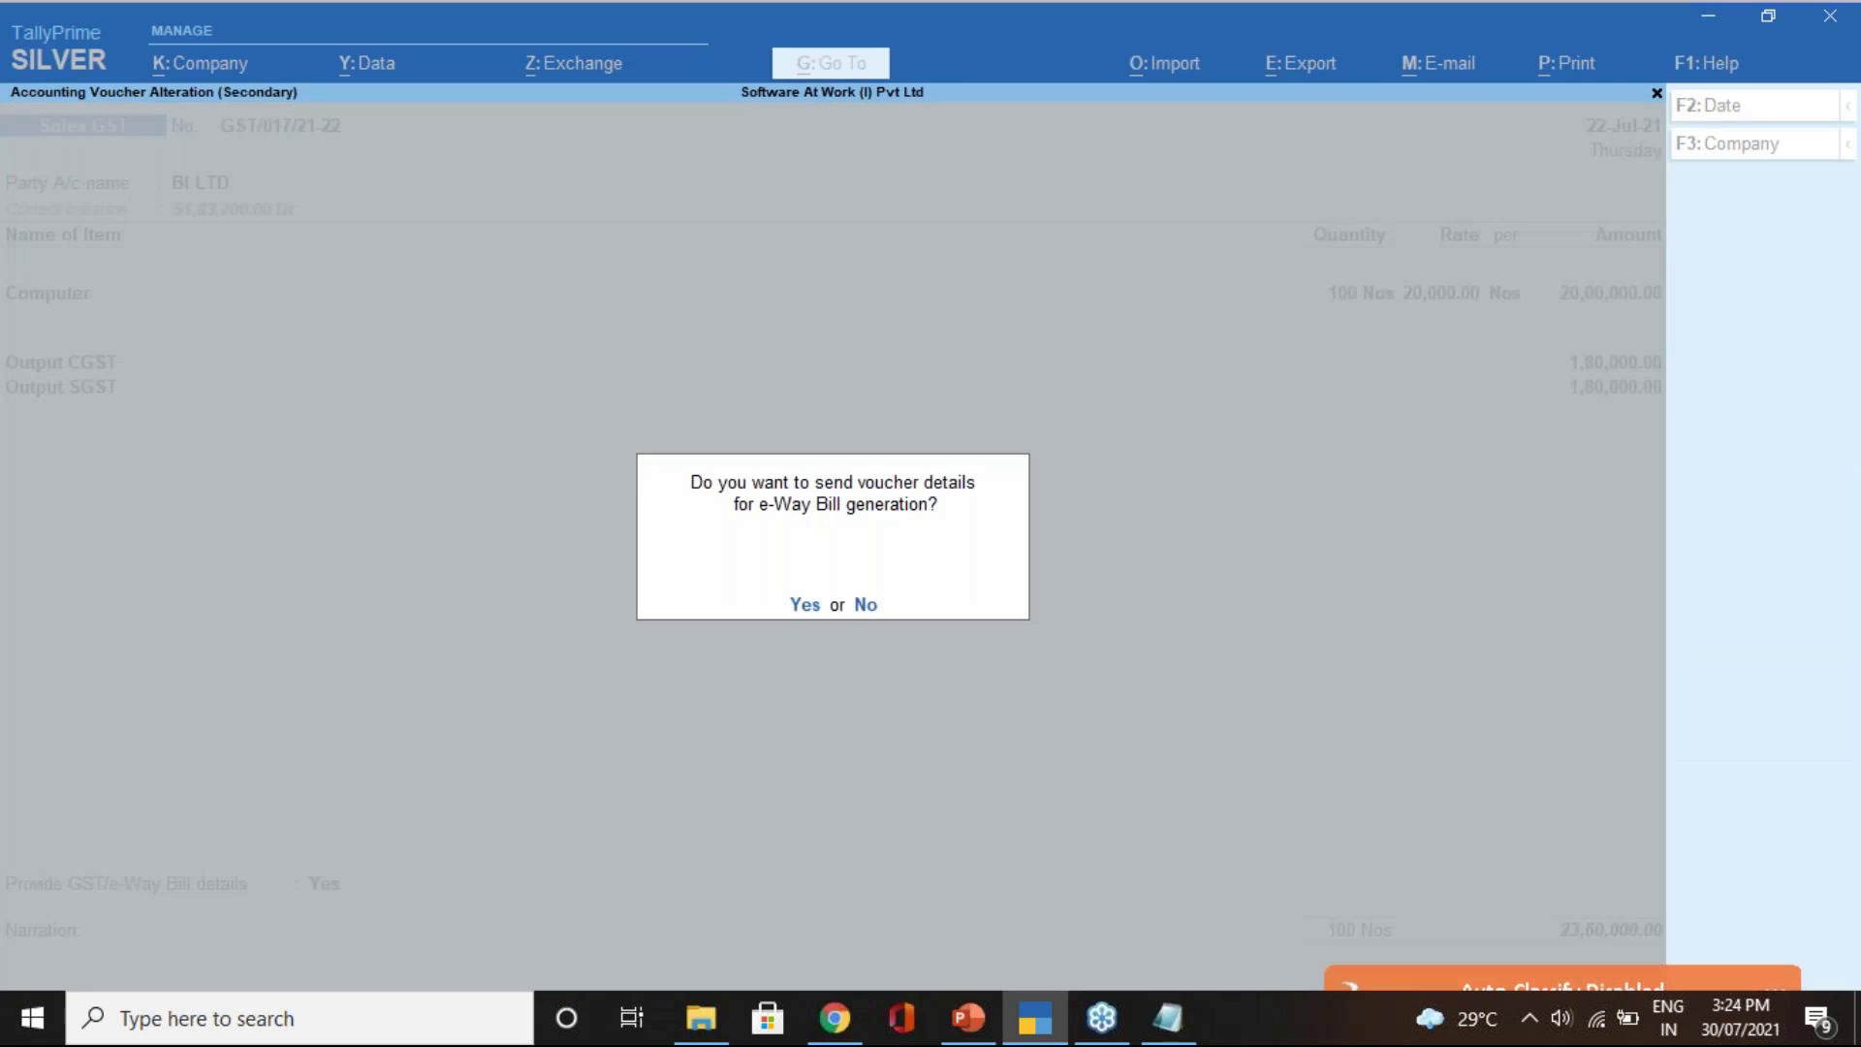